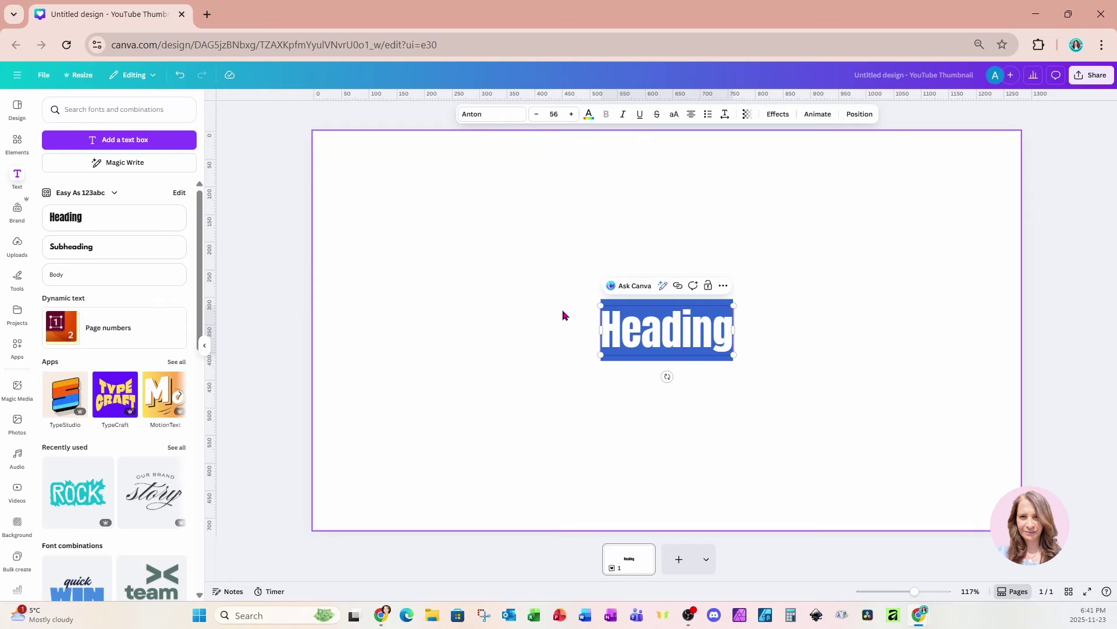
Replace the heading's placeholder text with "NOEL" and enlarge it to about font size 269 across the middle of the page.
text(NOEL)
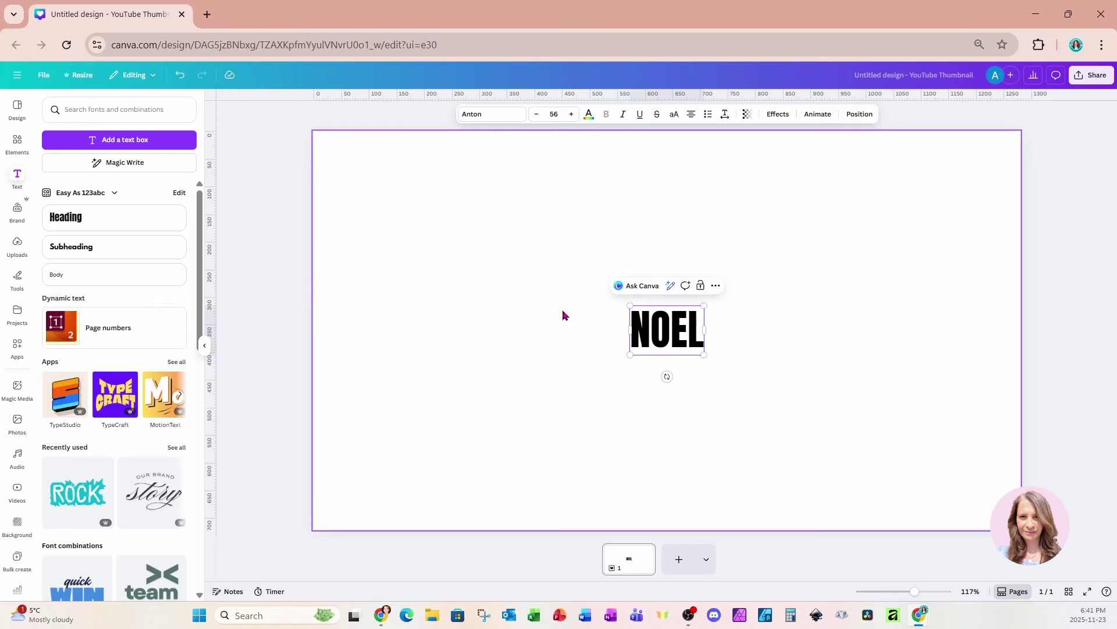
drag(704, 304, 835, 218)
drag(629, 356, 480, 454)
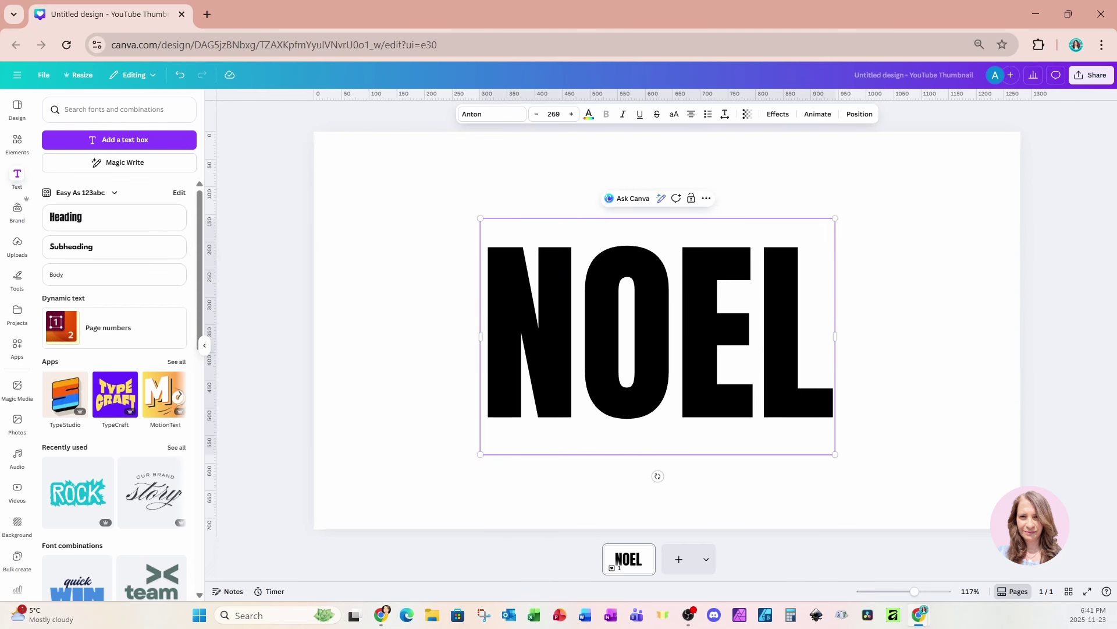
key(Escape)
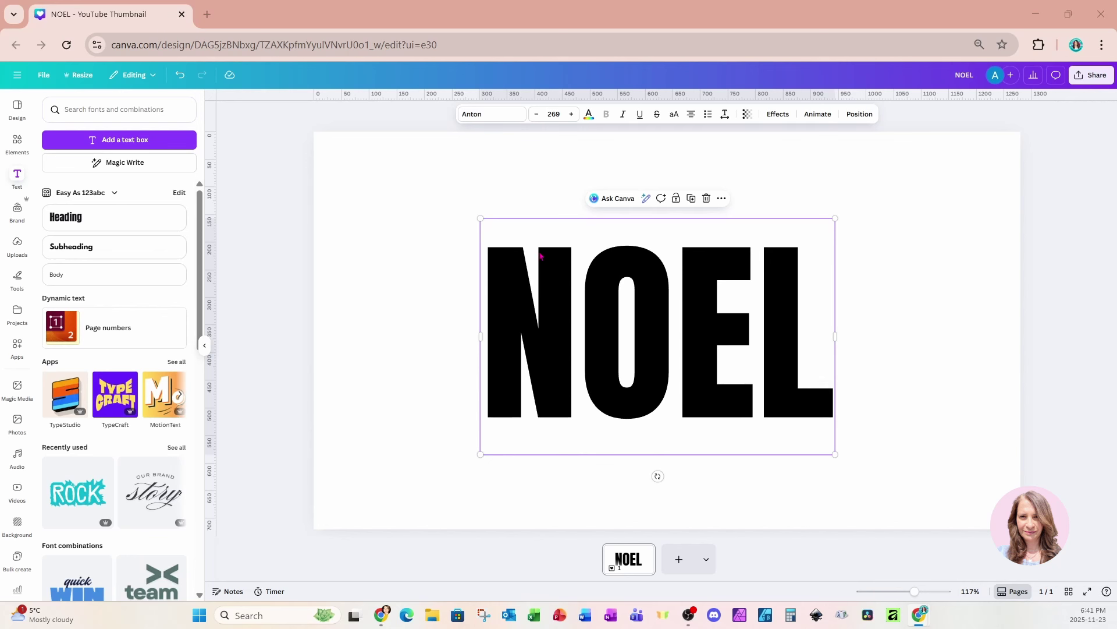
Change the NOEL text's font to Alice.
click(488, 114)
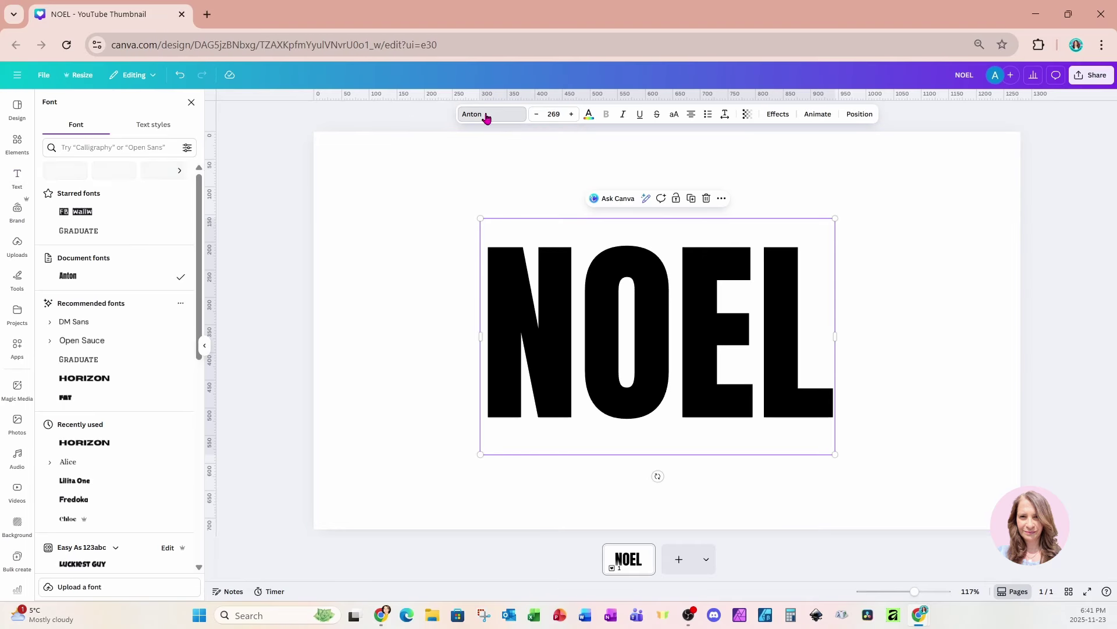
click(105, 143)
text(AlICE)
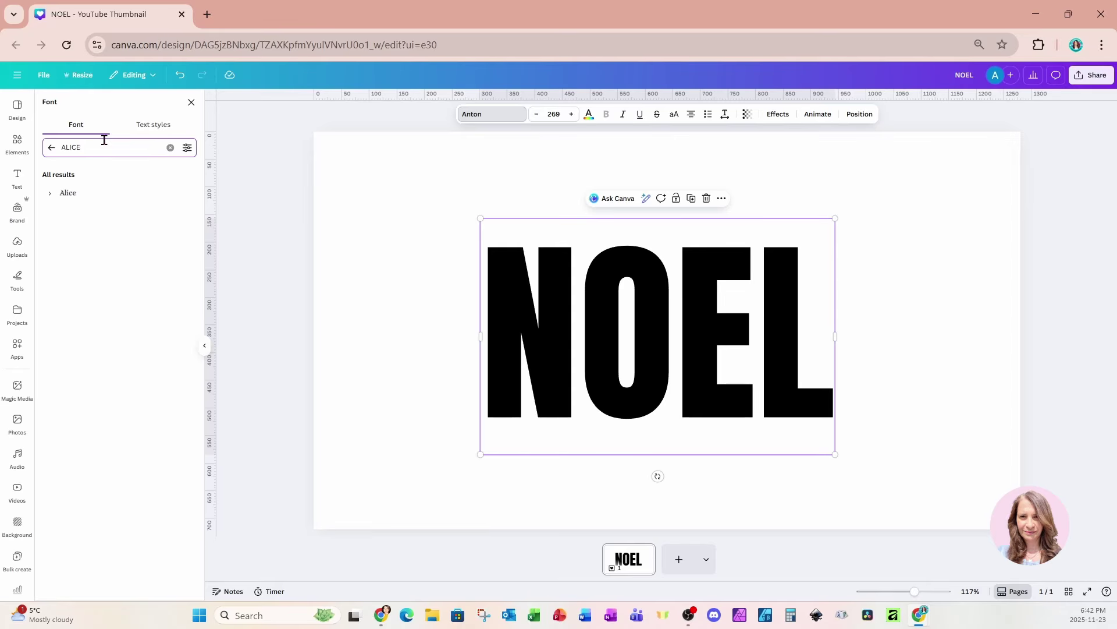
click(68, 195)
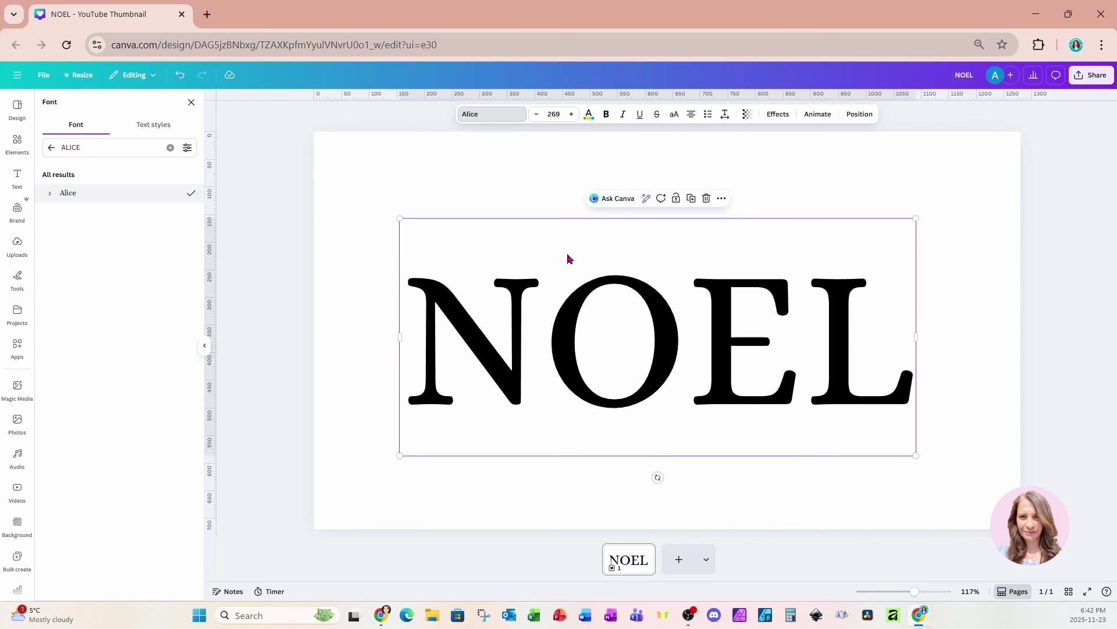
click(393, 178)
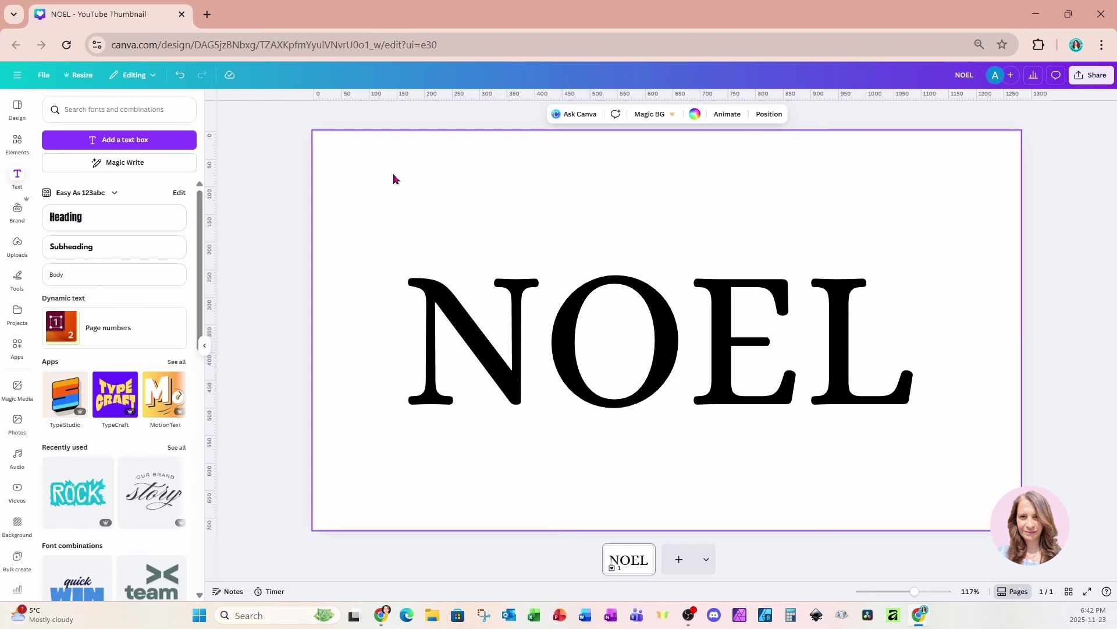
Add a circle shape, colour it black and shrink it to a small dot above the letter O.
key(c)
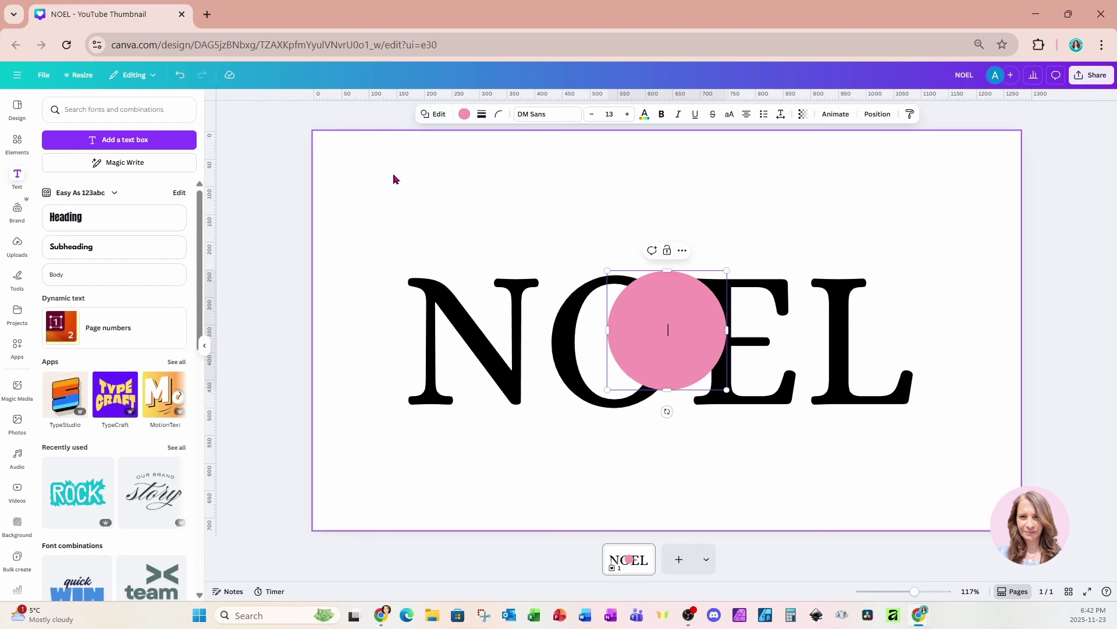
click(466, 114)
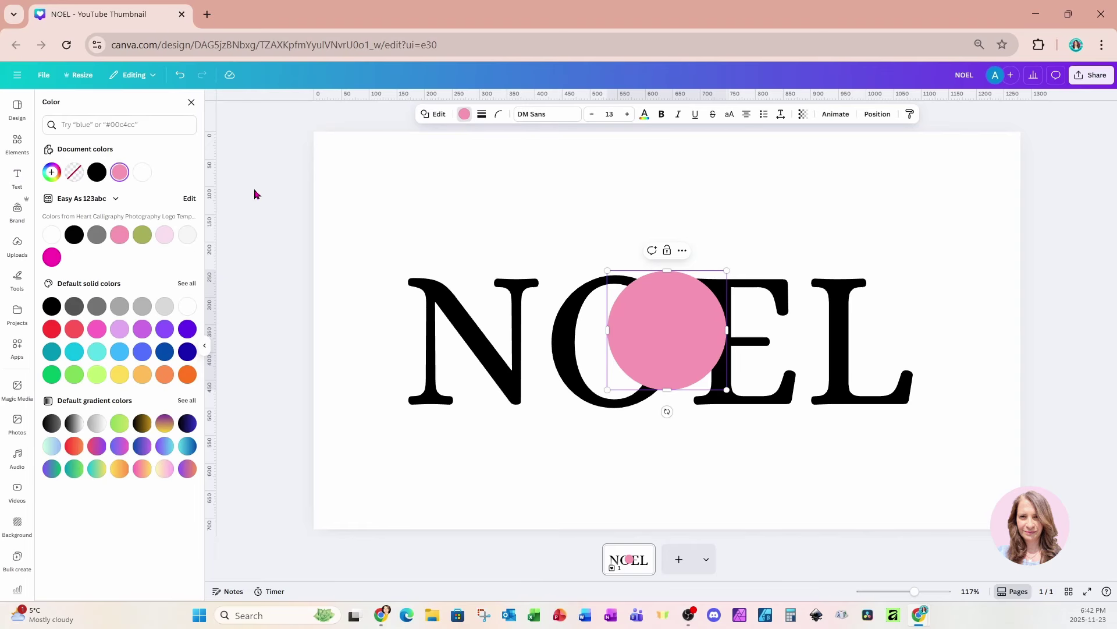
click(74, 236)
drag(727, 270, 604, 289)
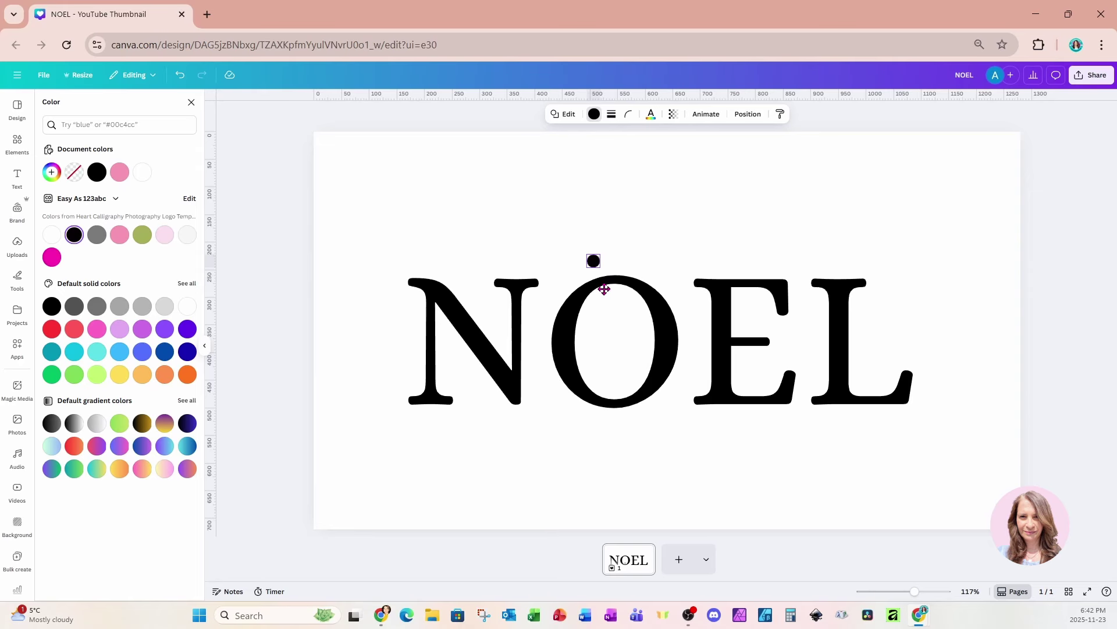
click(605, 289)
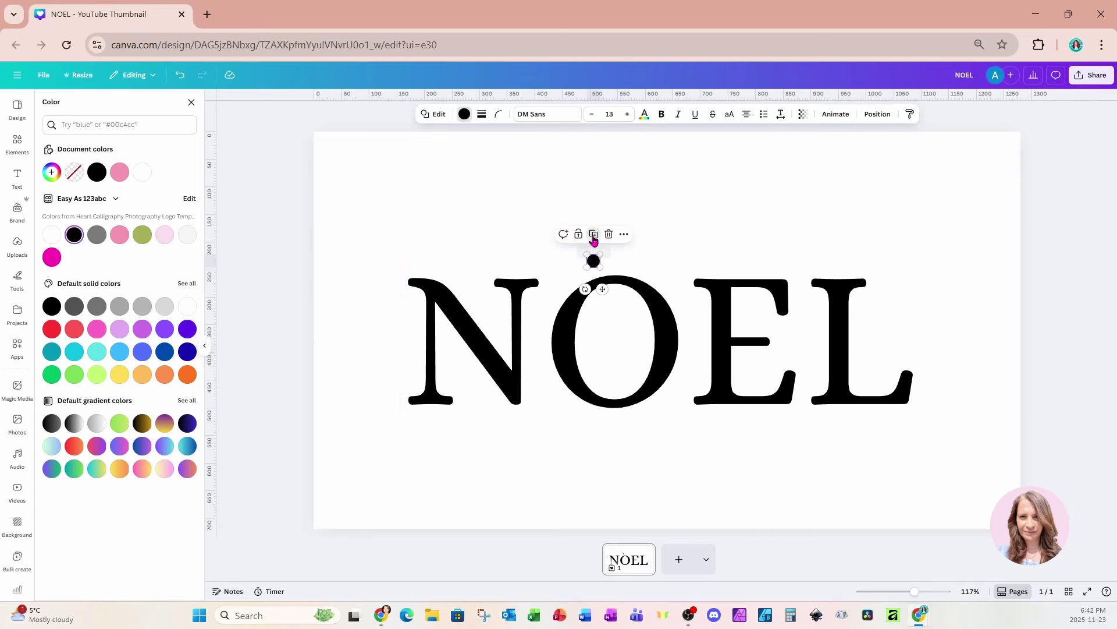
Duplicate the dot, place the copy level beside the original, and centre the pair above the letter O.
drag(607, 297, 634, 290)
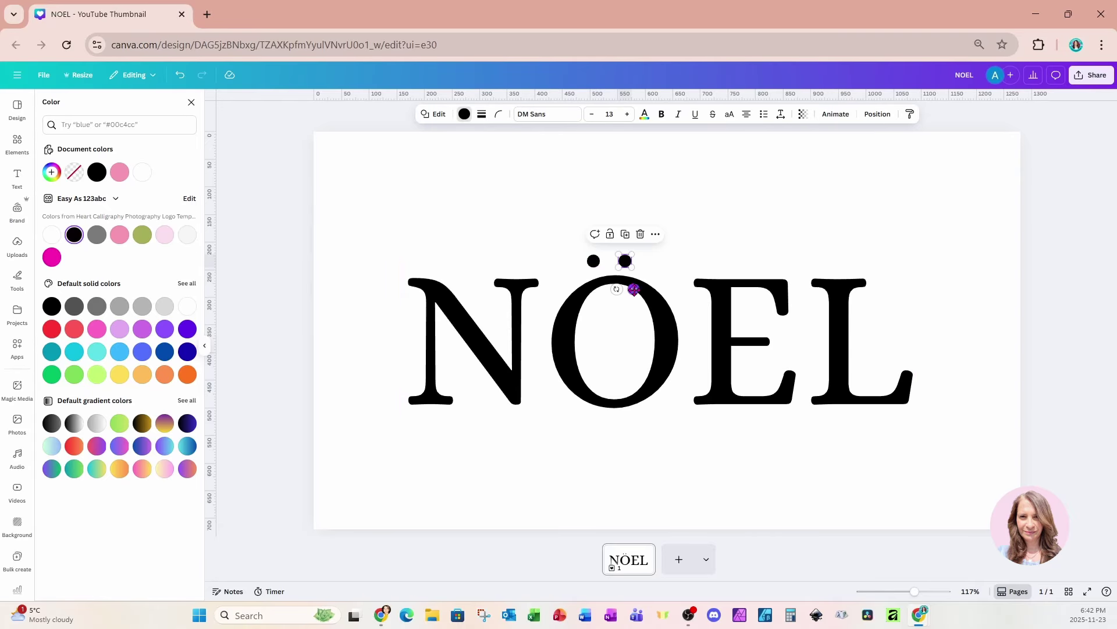
drag(581, 259, 607, 260)
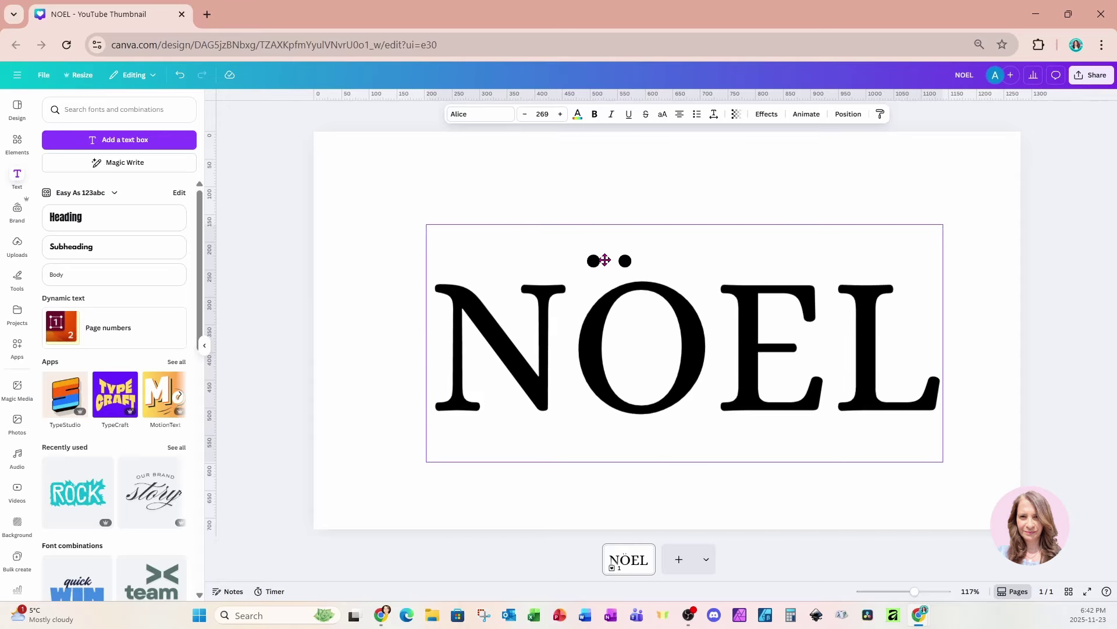
click(180, 75)
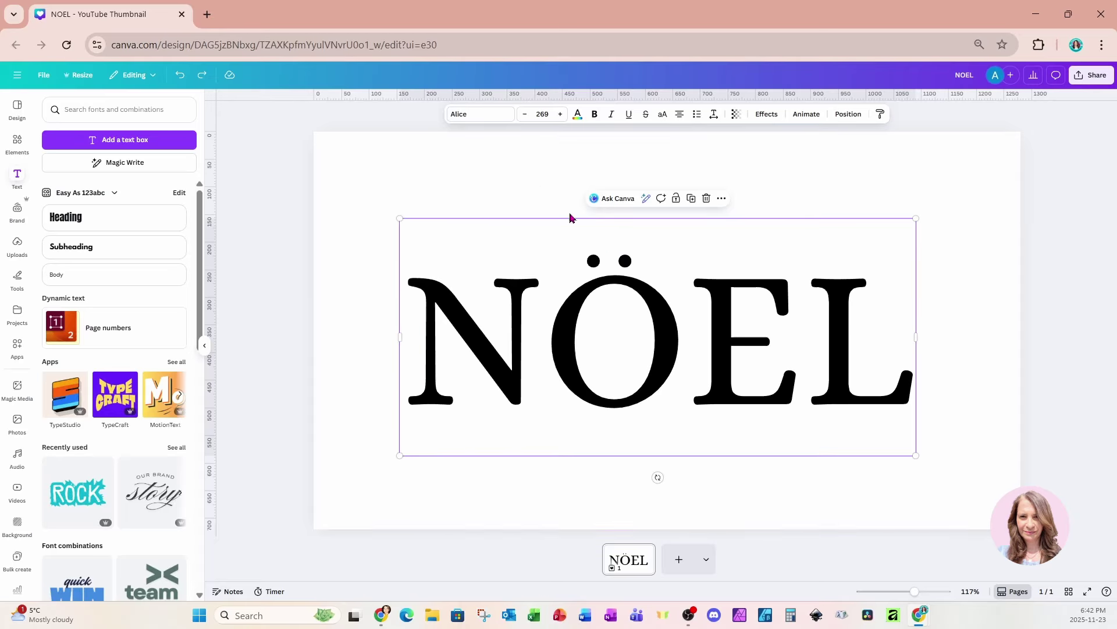
click(594, 260)
shift+click(625, 261)
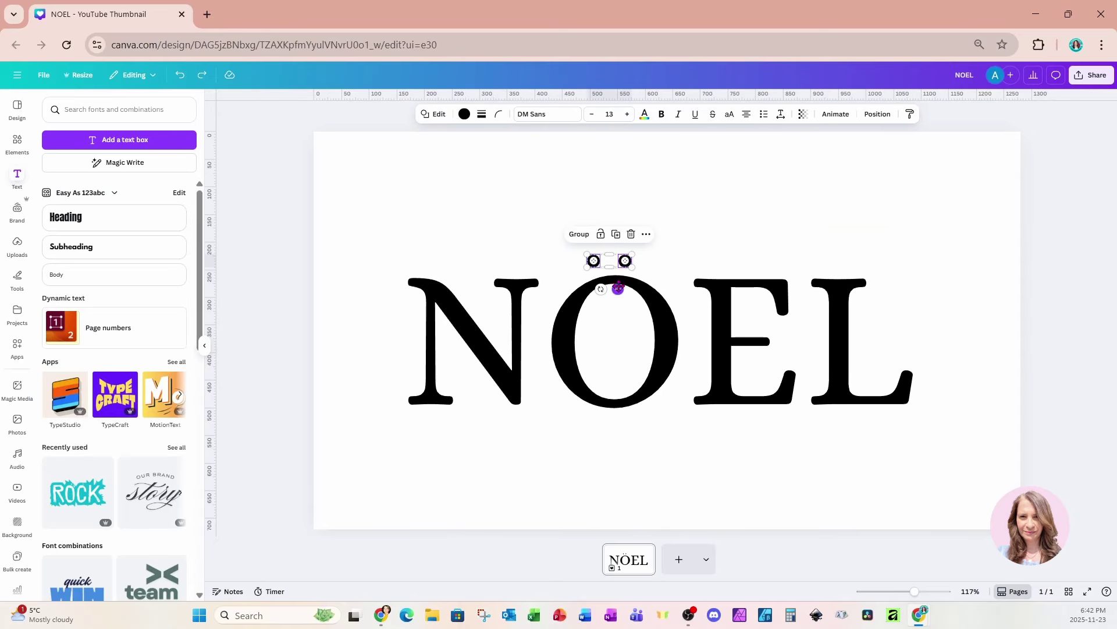
drag(619, 289, 624, 287)
click(611, 352)
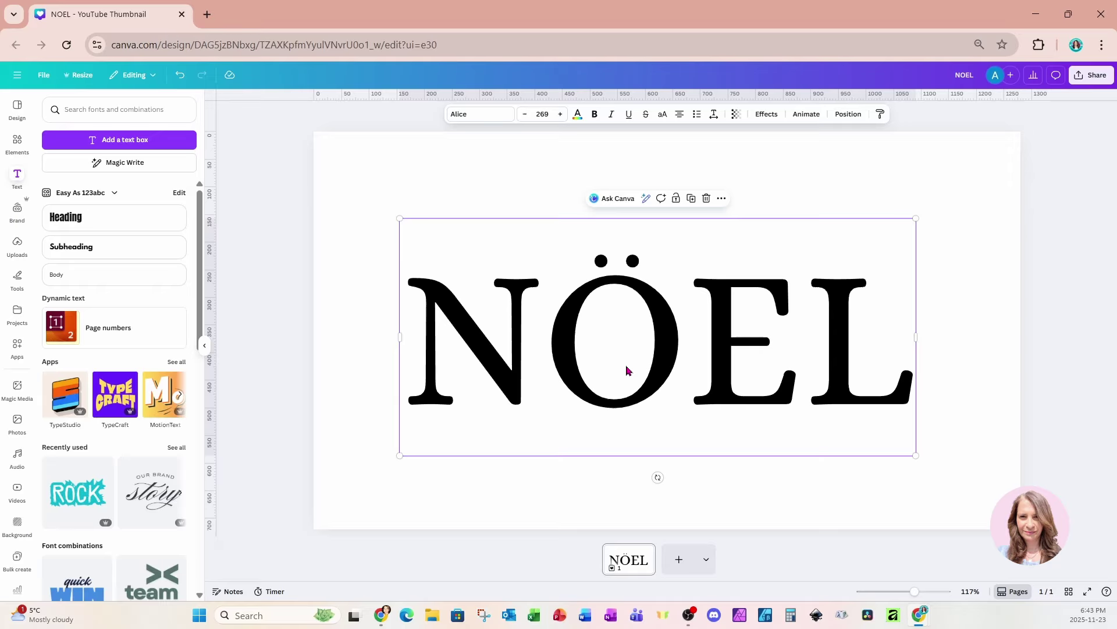
click(576, 502)
Insert a circular frame from the basic shapes frames, then resize and position it to cover the letter O.
click(17, 143)
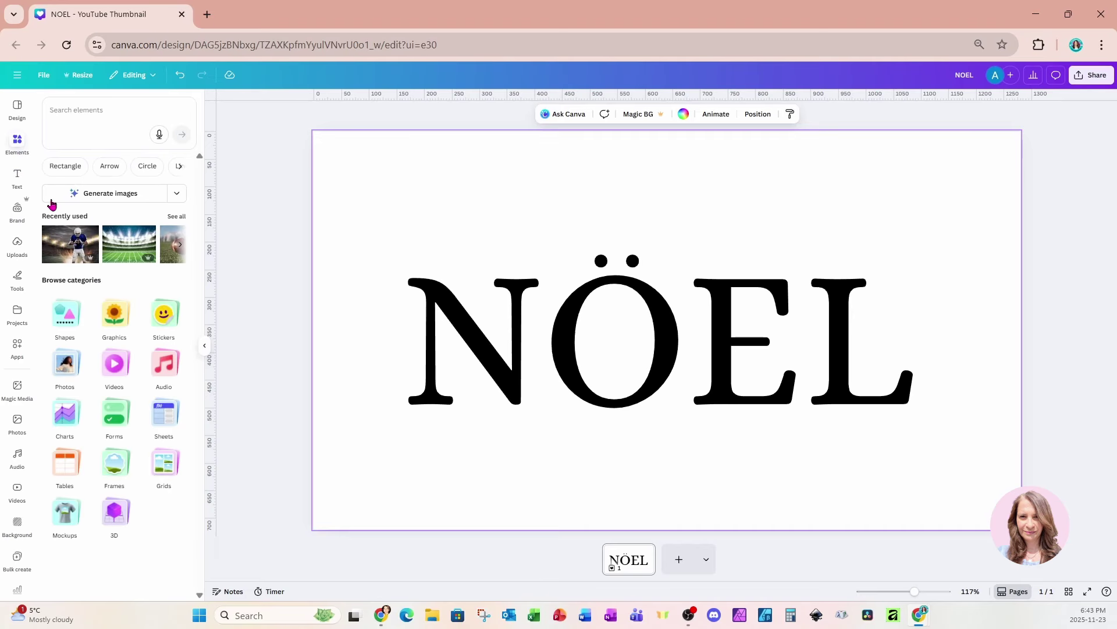
click(122, 472)
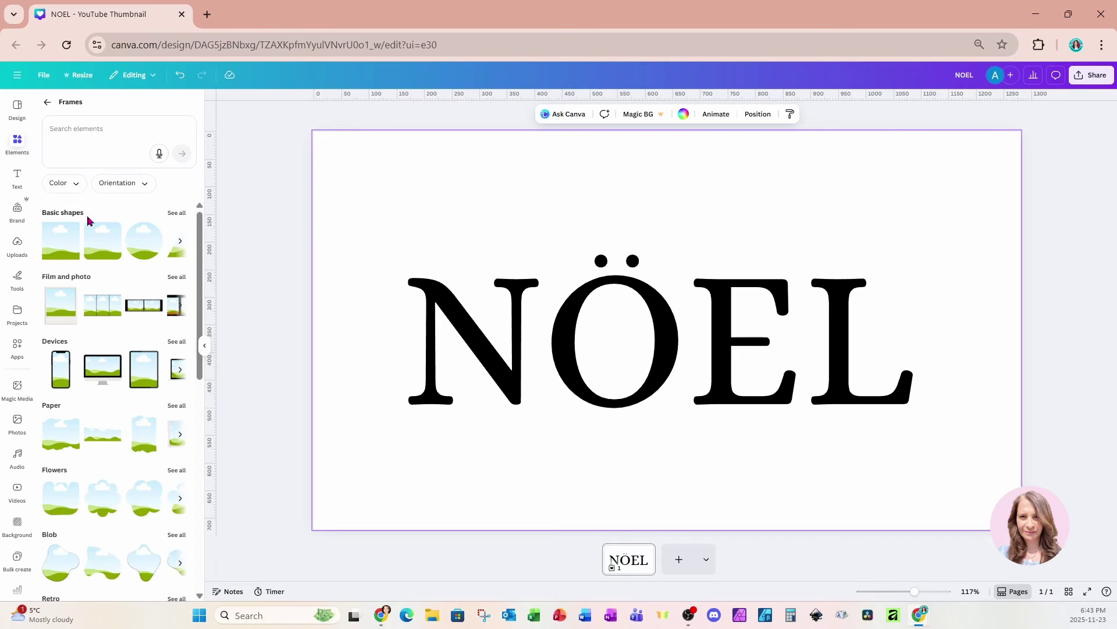
click(176, 213)
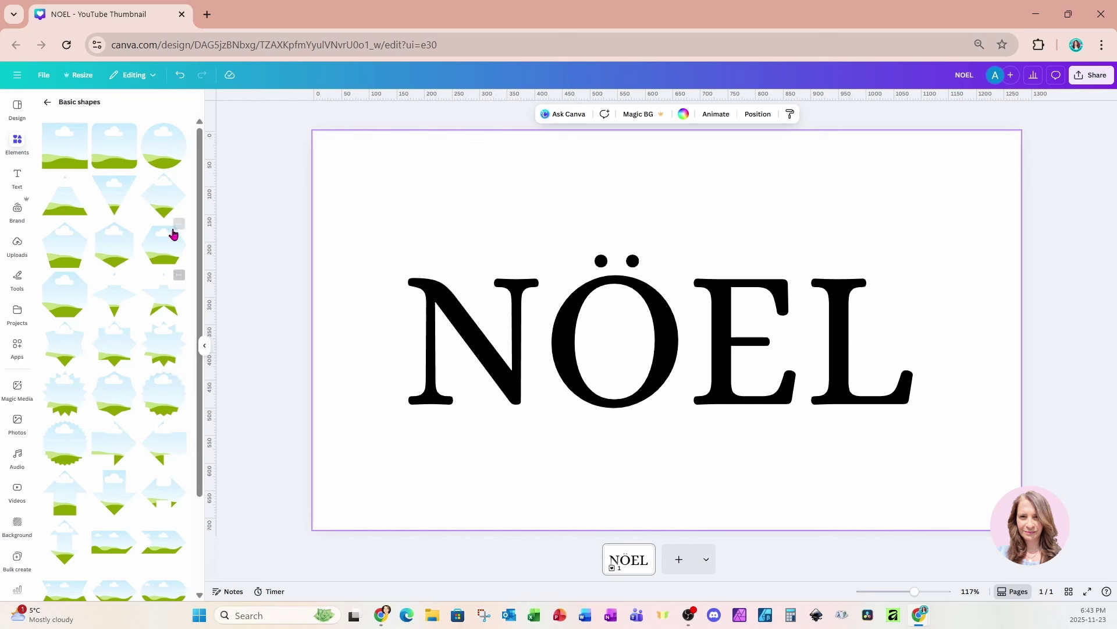
click(160, 161)
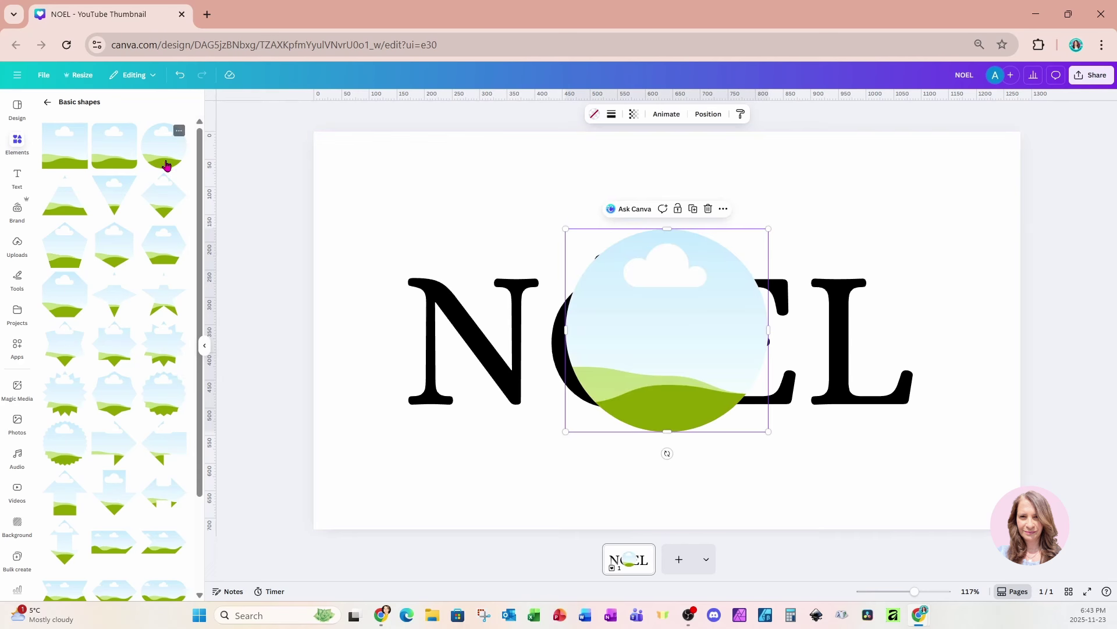
drag(769, 228, 702, 296)
drag(655, 384, 638, 357)
Search the elements for "KID OPENING GIFT" and fill the circular frame with the photo of the girl holding a red and white gift.
click(17, 139)
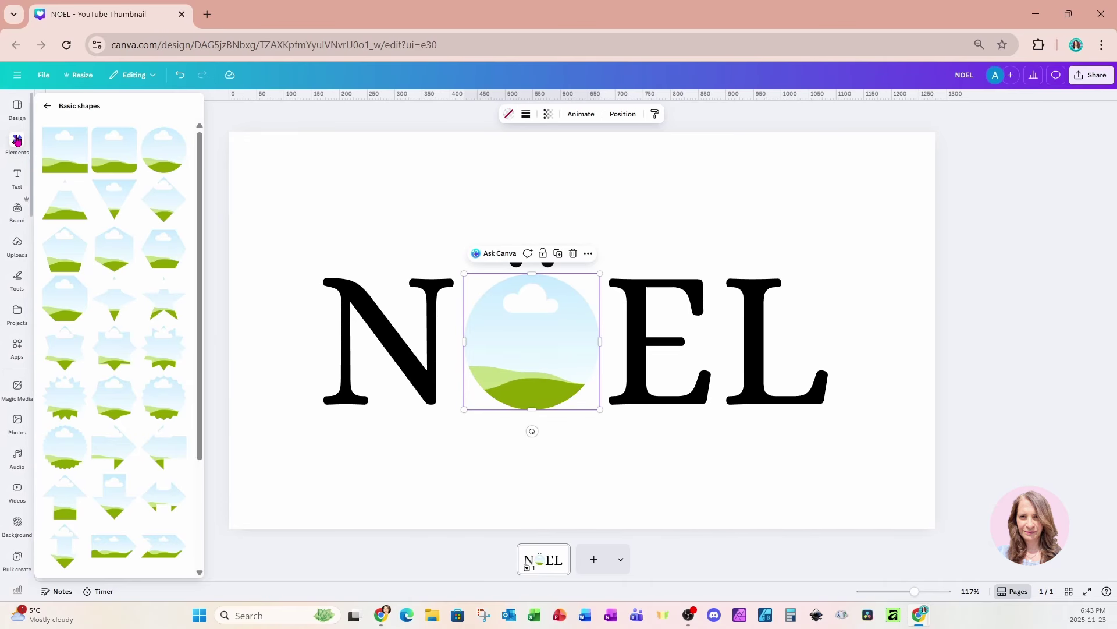
click(47, 109)
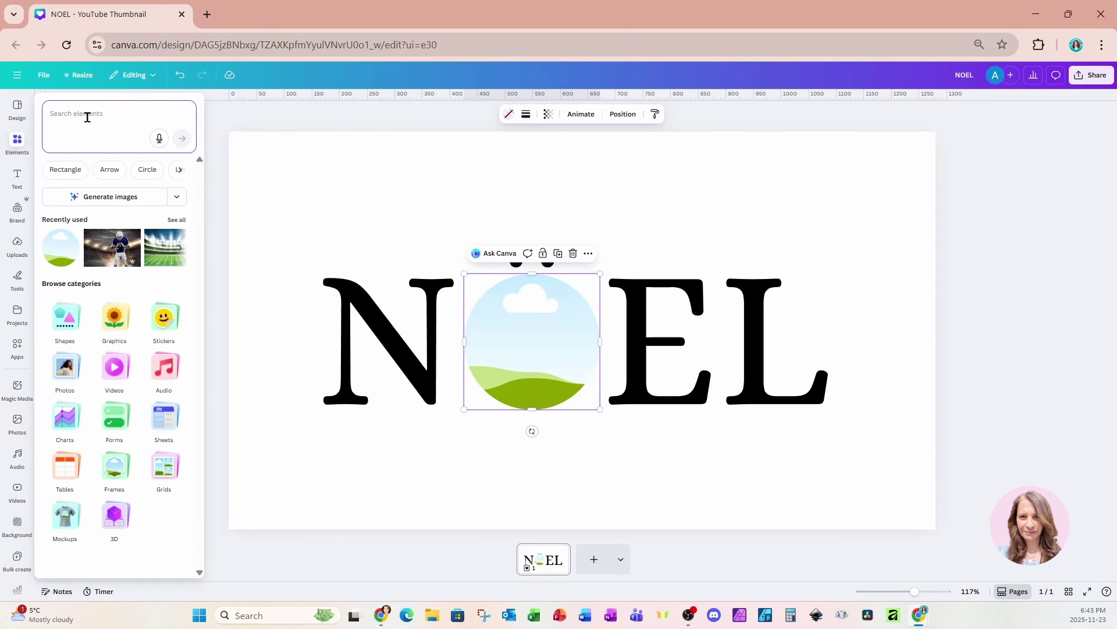
text(KID)
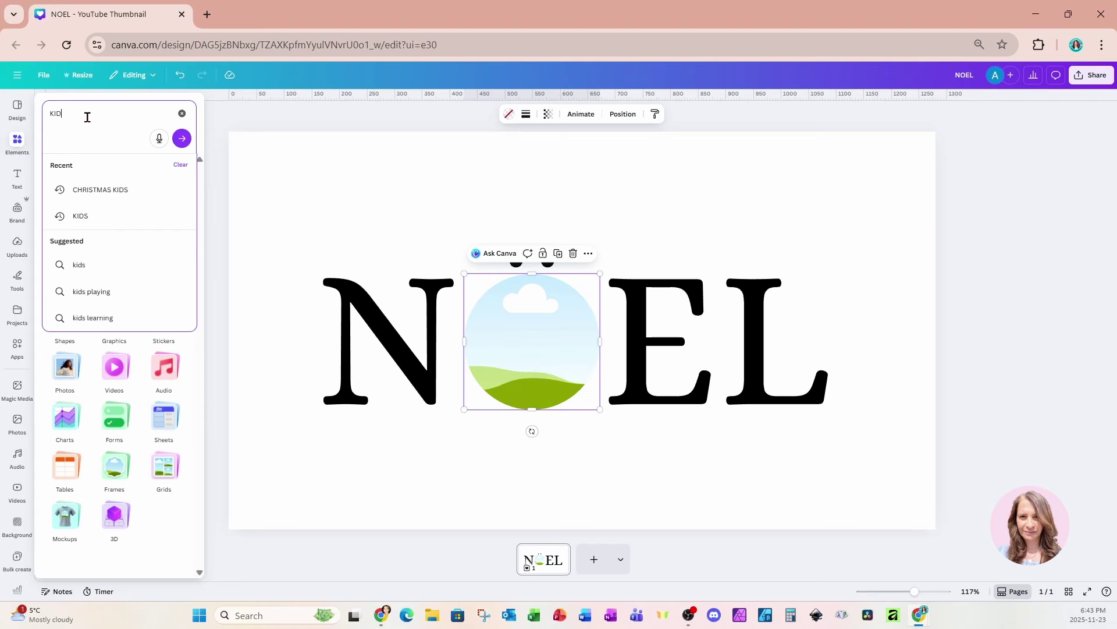
text( OPENINGS )
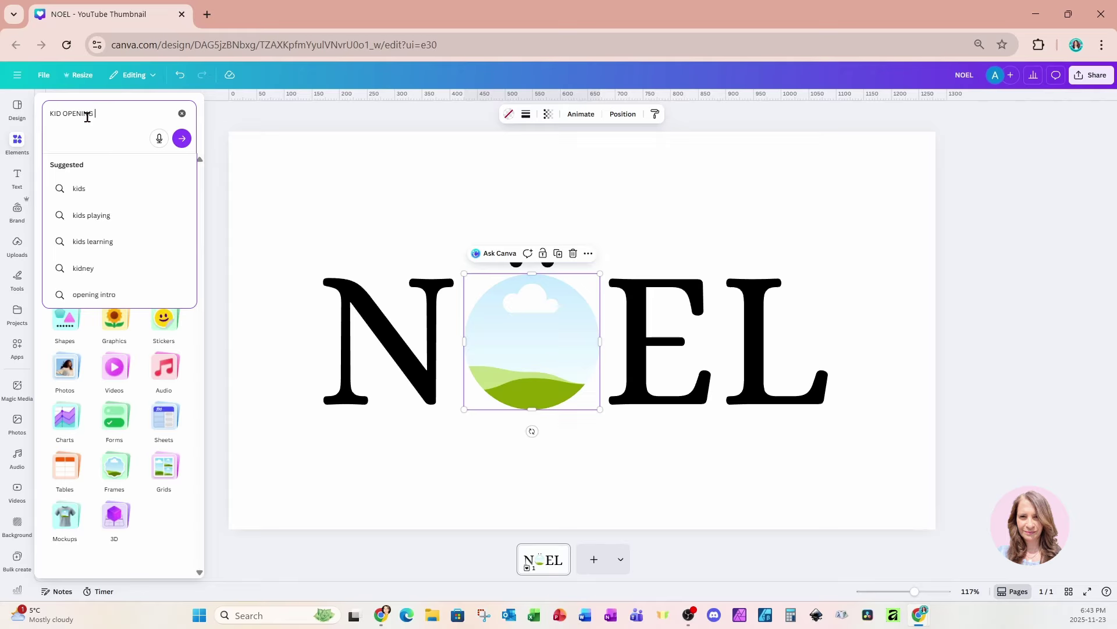
text(GIFT)
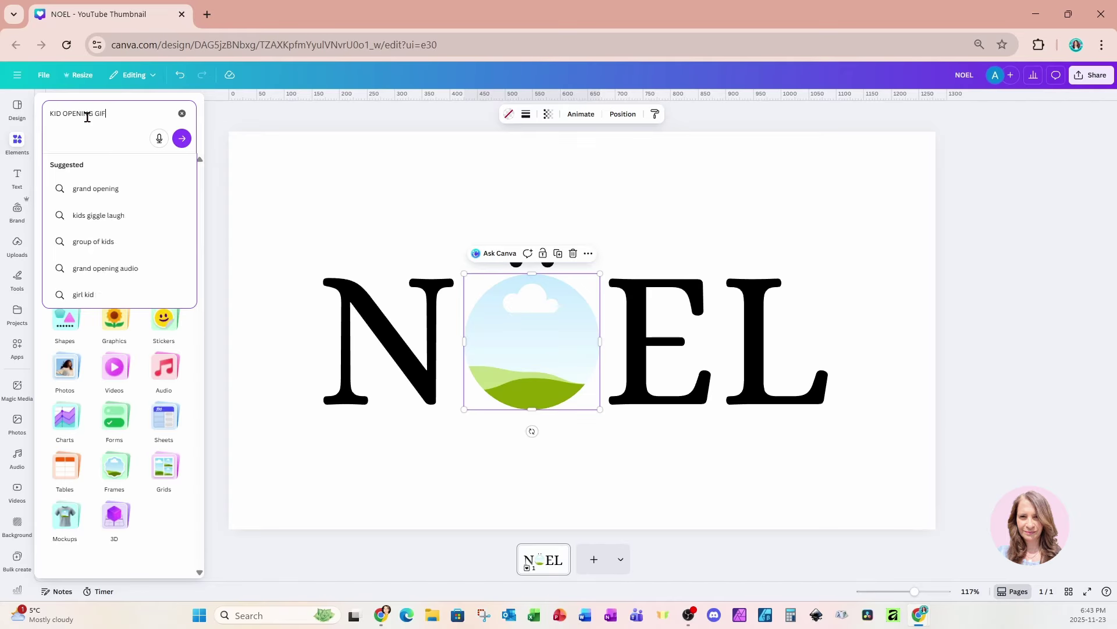
key(Return)
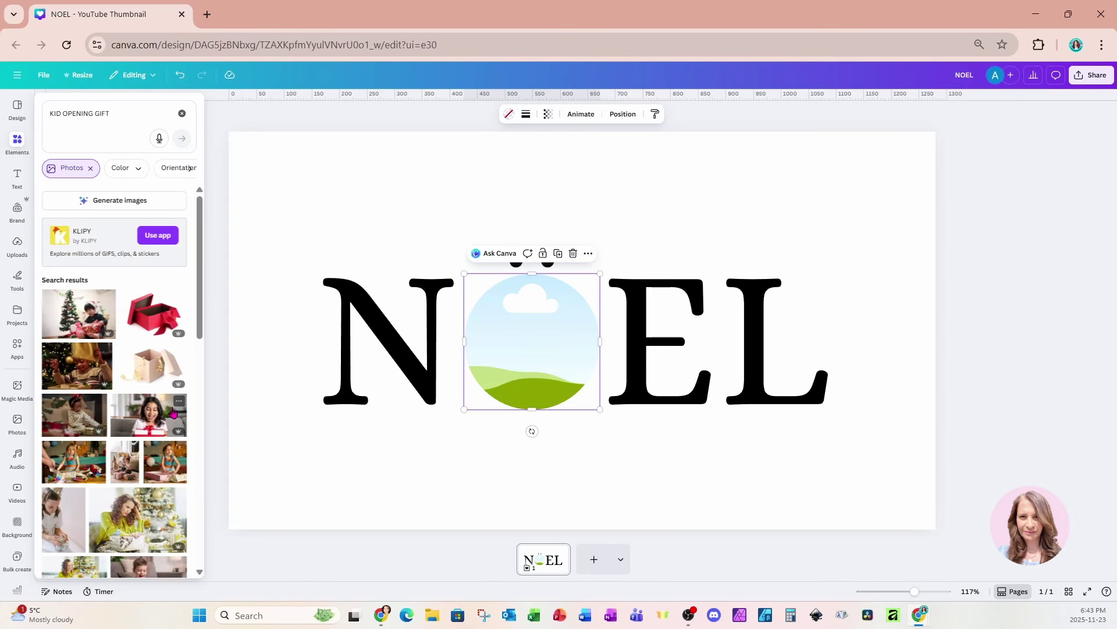
click(173, 412)
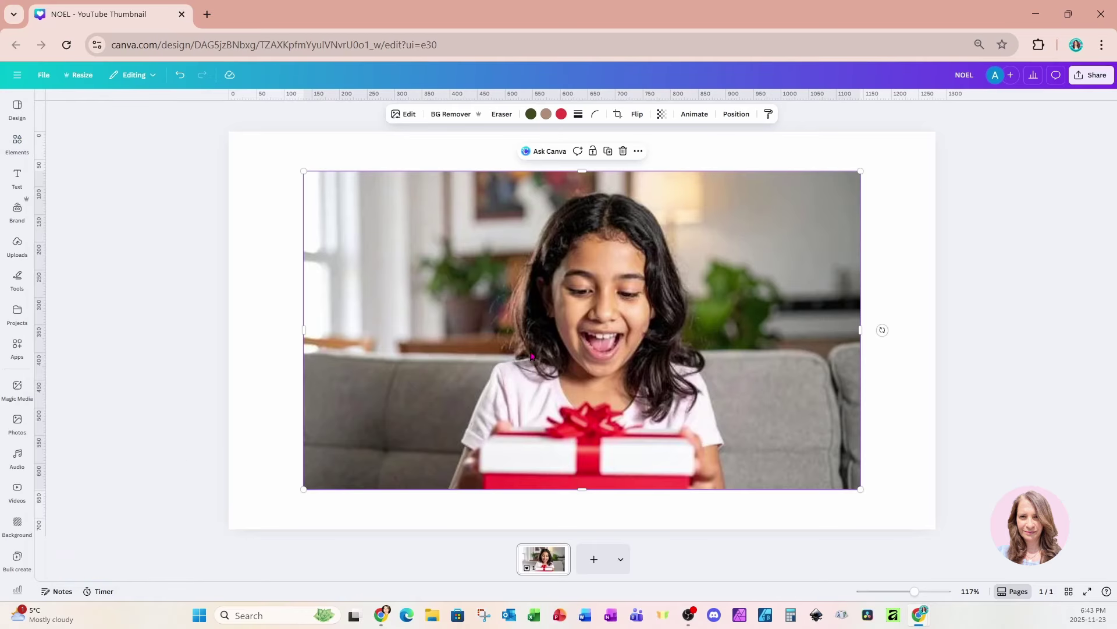
drag(547, 347, 522, 350)
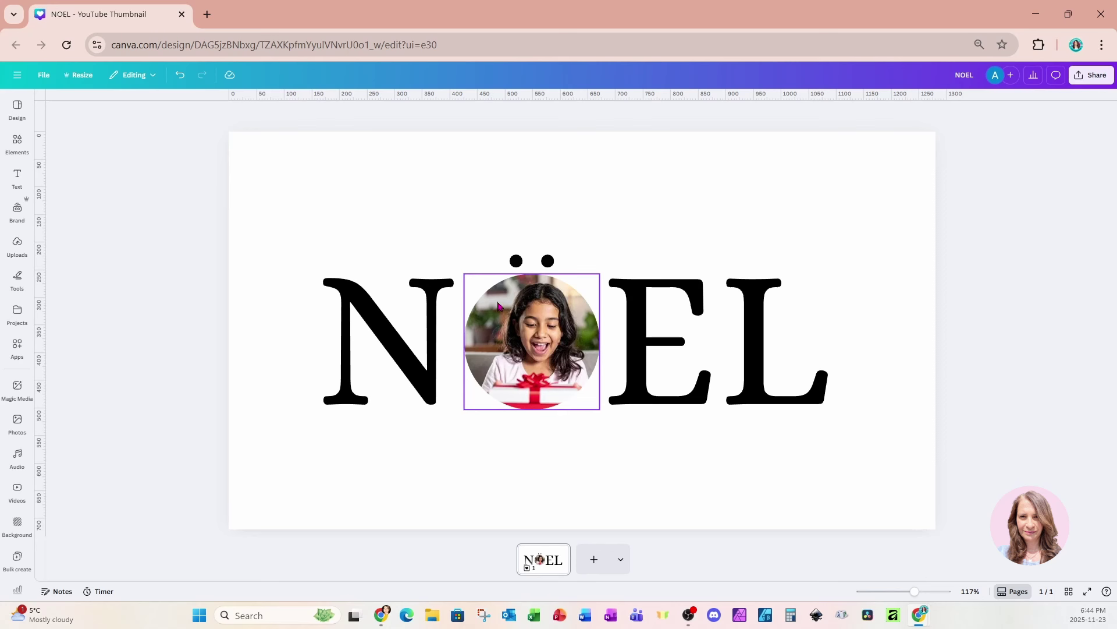
Replace the letter O in the NOEL text with blank space, leaving a gap around the circular photo.
click(438, 382)
double_click(431, 366)
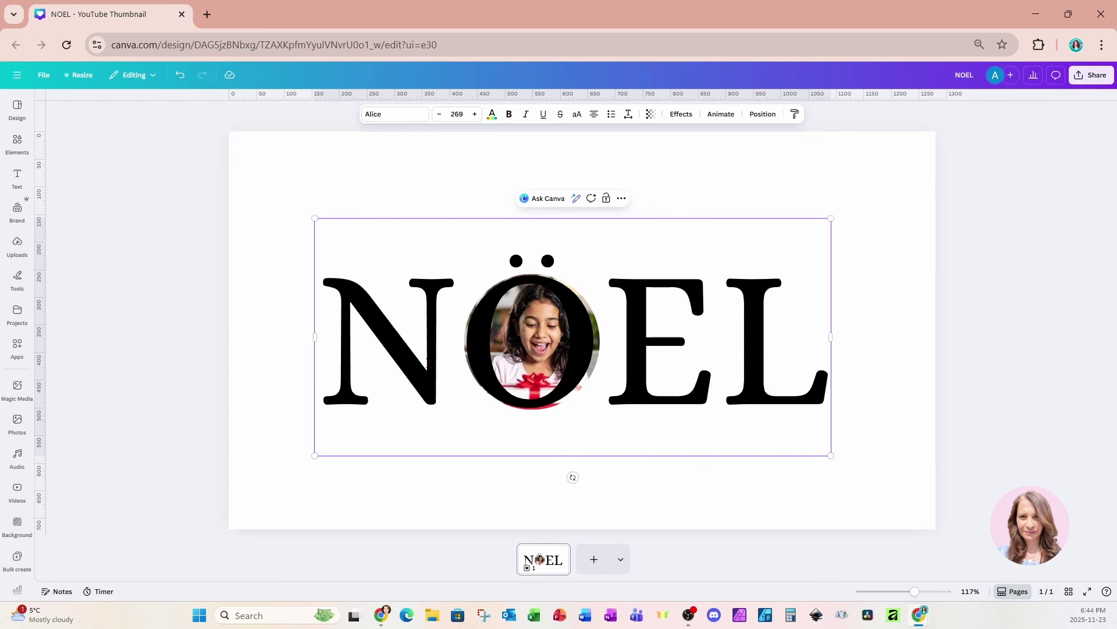
key(Delete)
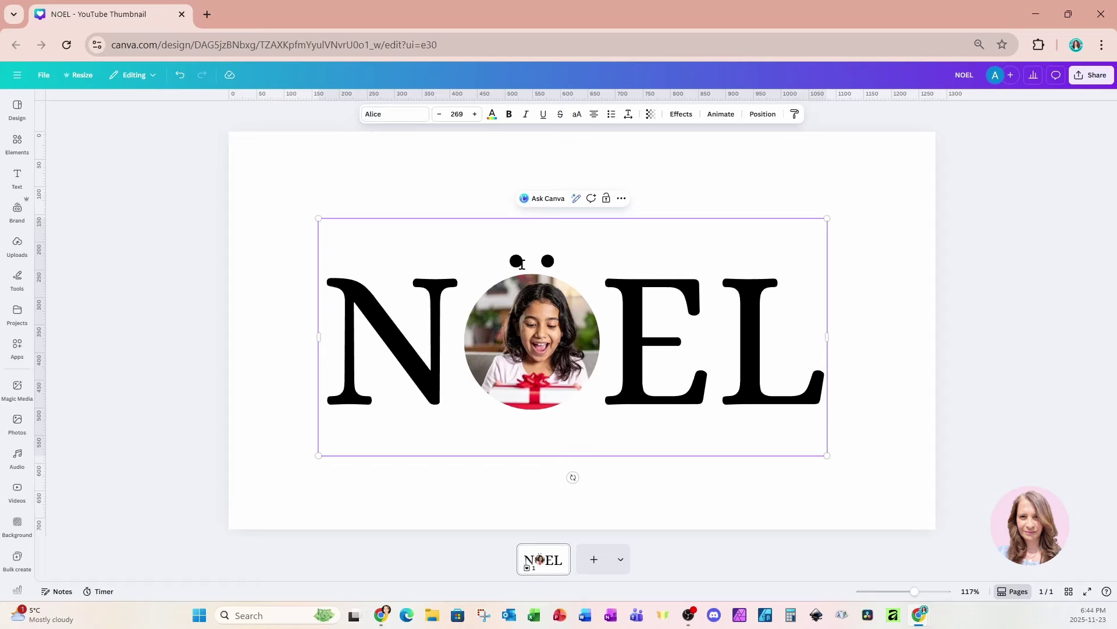
click(694, 162)
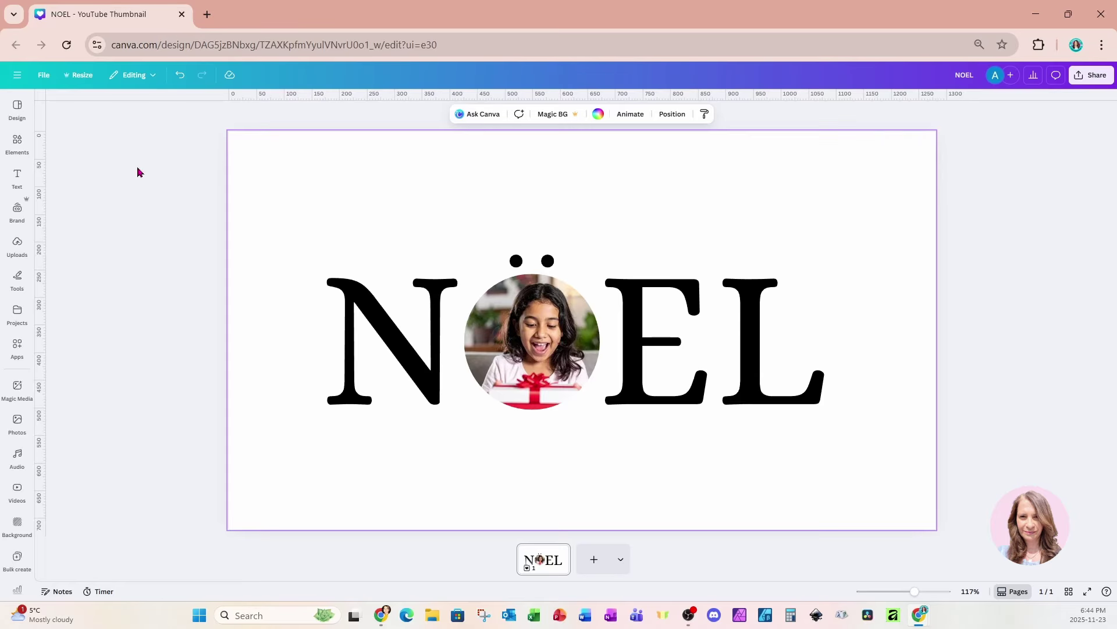
Add a heading in the page's upper-left area, above the letter N, and change its text to "1".
click(24, 156)
click(19, 181)
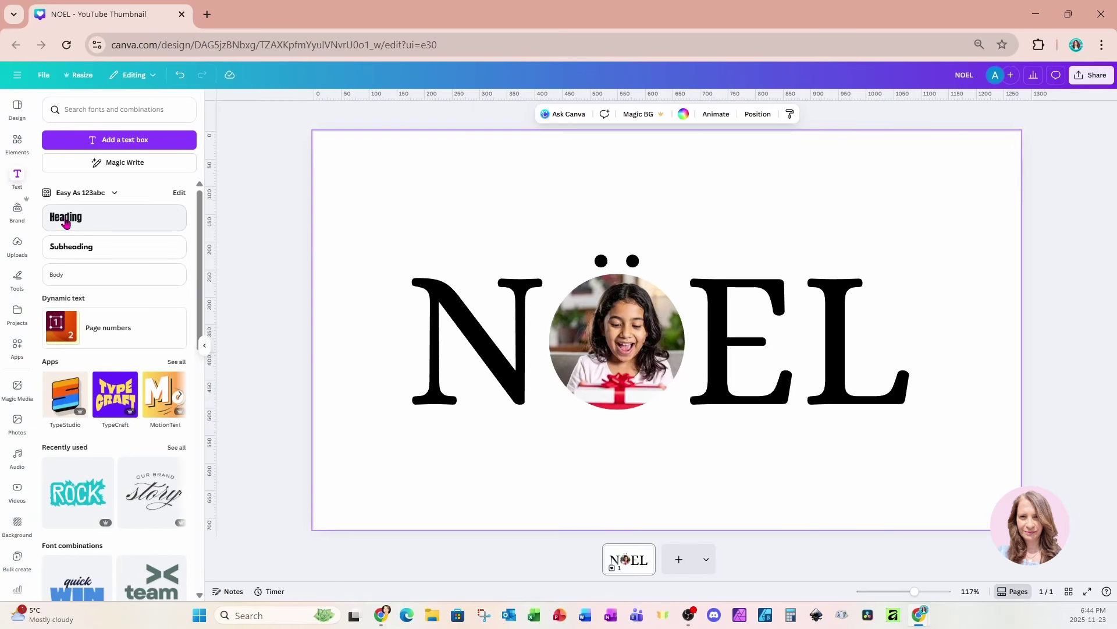
click(67, 219)
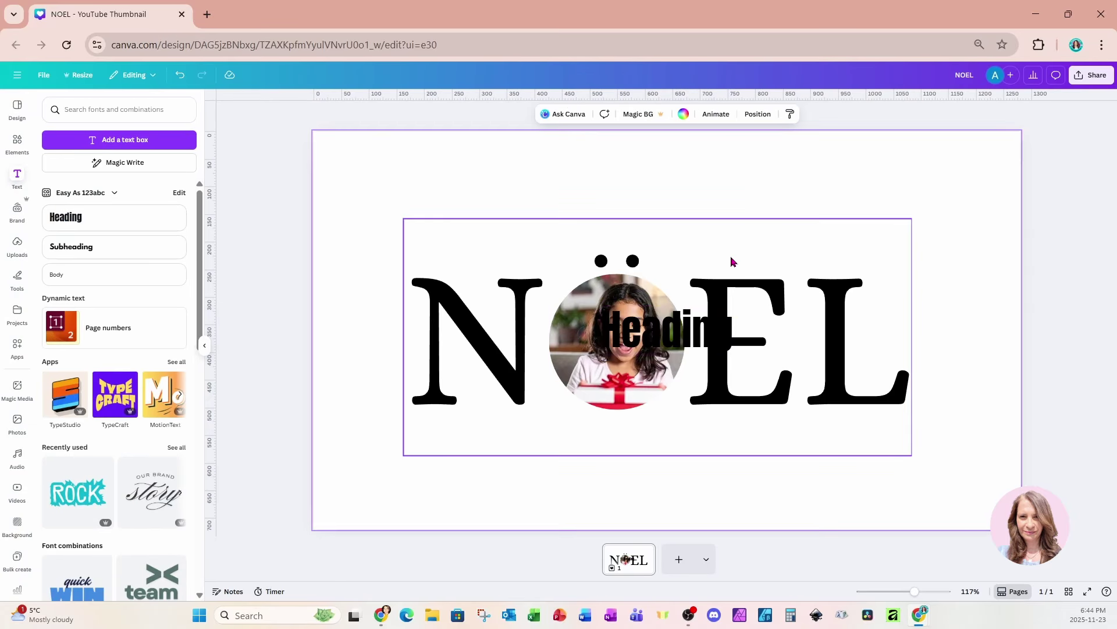
drag(663, 340, 409, 195)
double_click(357, 191)
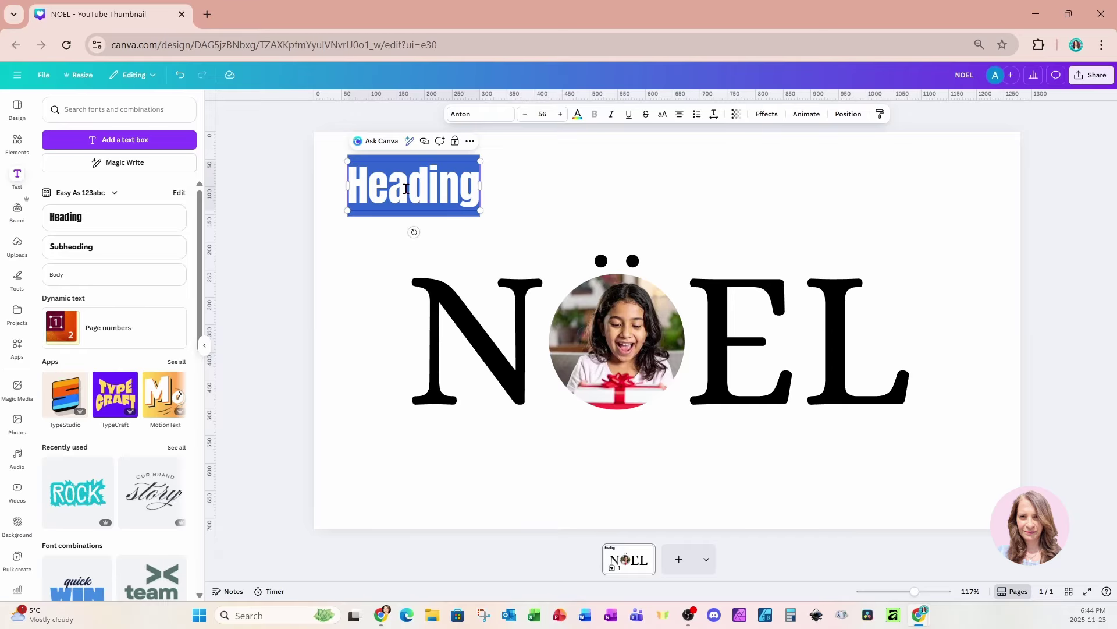
text(1)
click(599, 177)
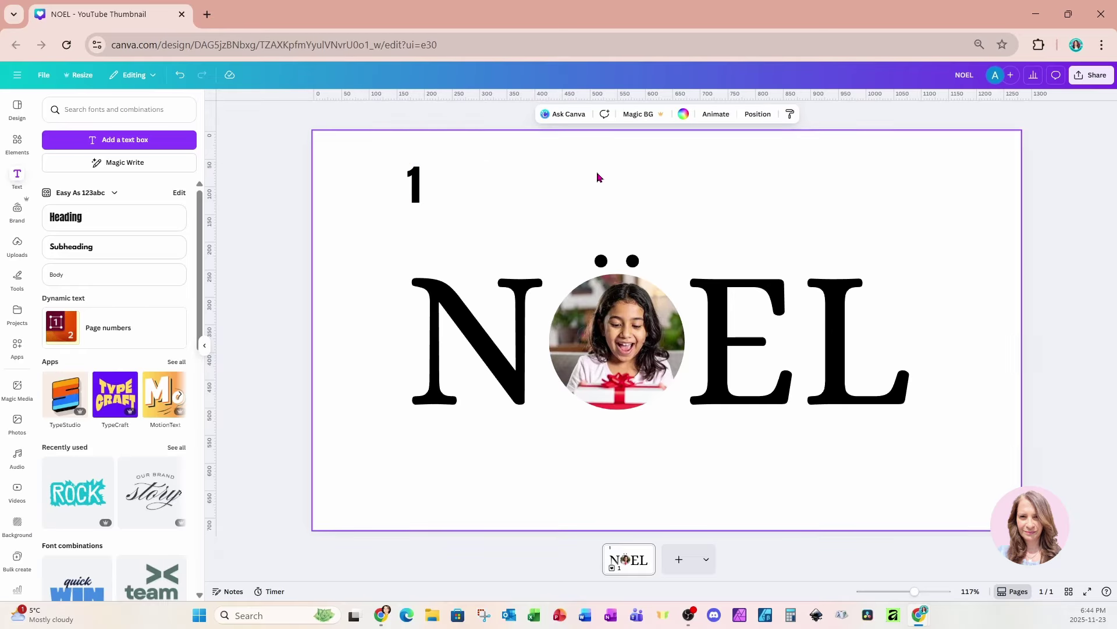
Add a second page and place a heading on it with the text "CHRISTMAS".
click(676, 561)
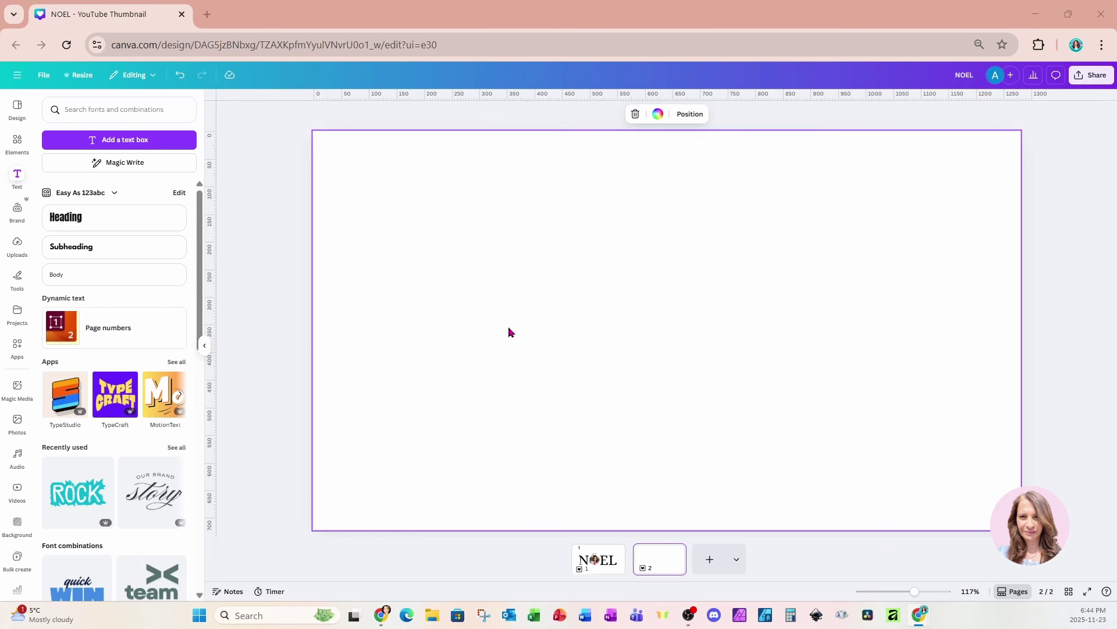
click(68, 229)
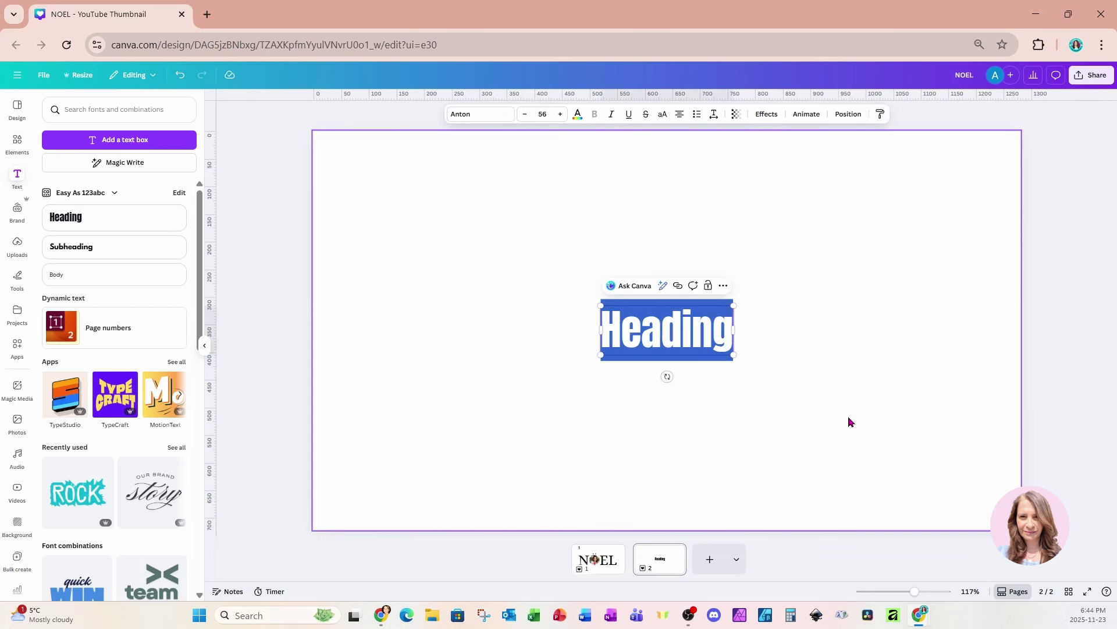
text(chri)
key(BackSpace)
key(BackSpace)
key(BackSpace)
key(BackSpace)
text(C)
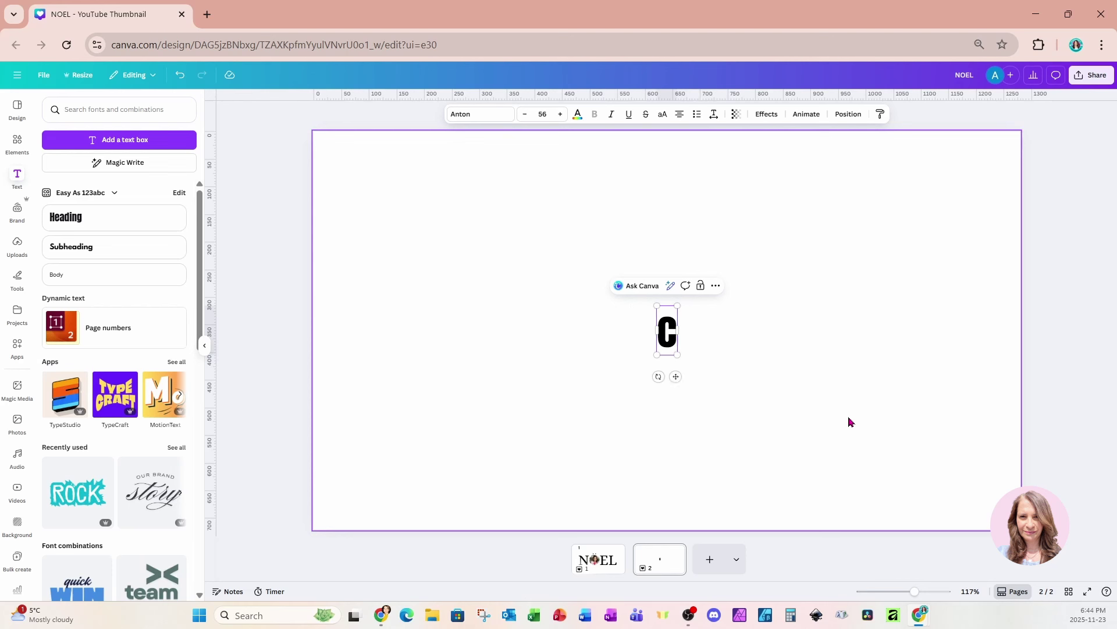
key(BackSpace)
text(christma)
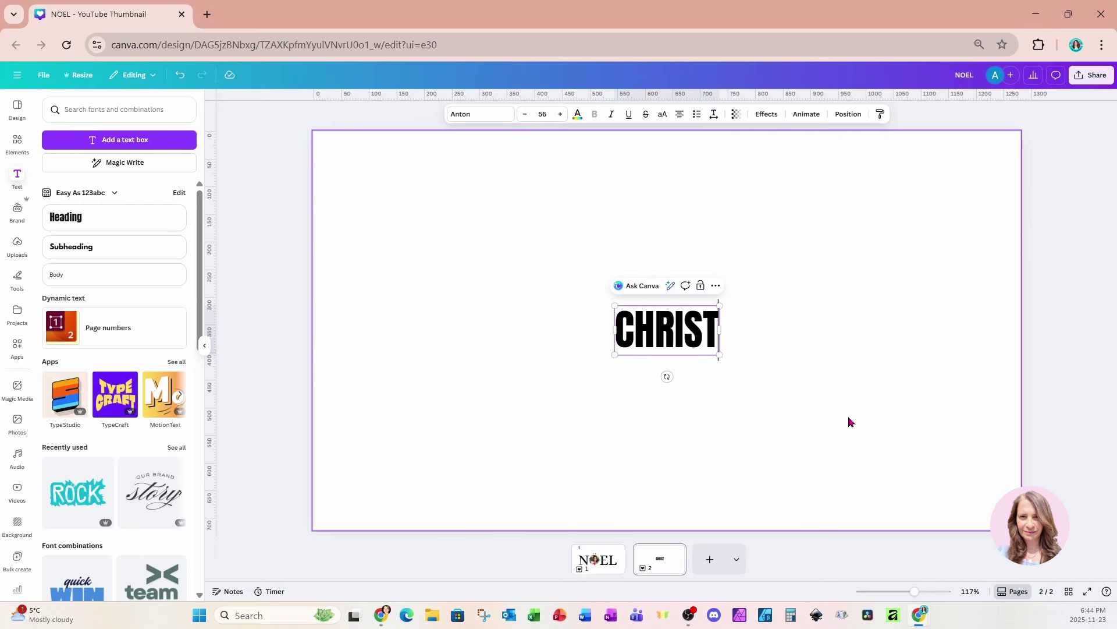
text(s)
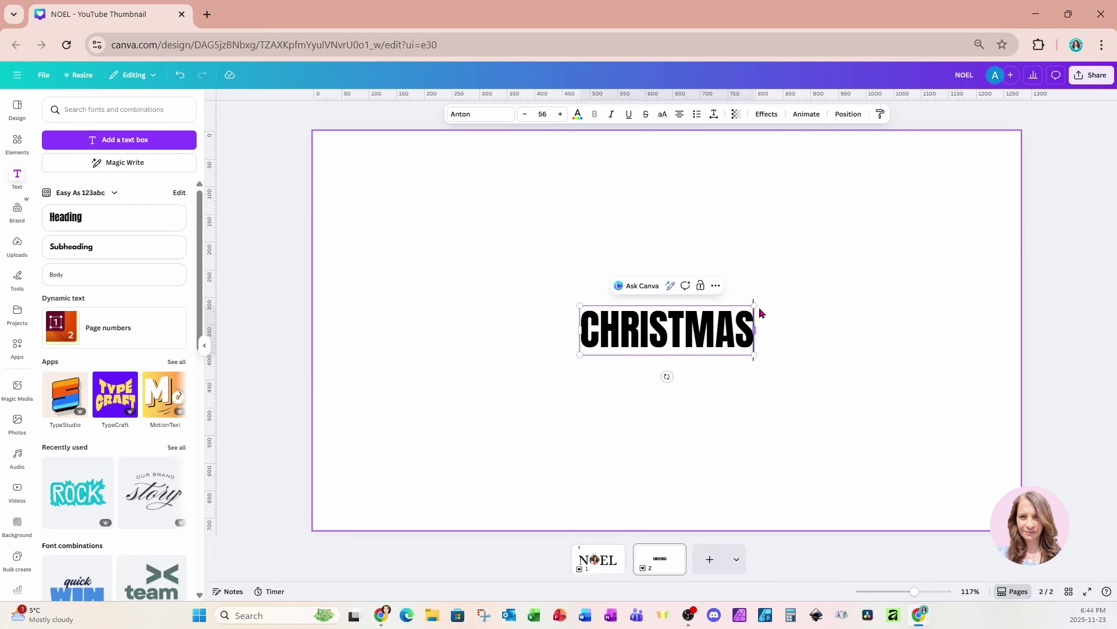
Enlarge the CHRISTMAS heading to a font size of about 157 and centre it roughly on the page.
drag(756, 305, 897, 266)
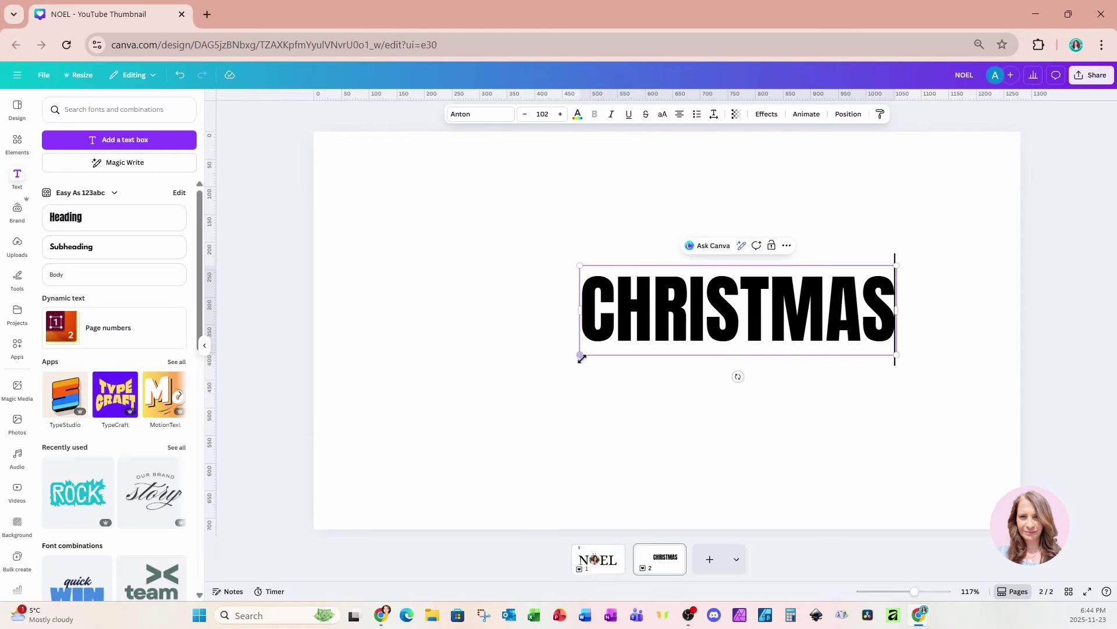
drag(580, 355, 417, 439)
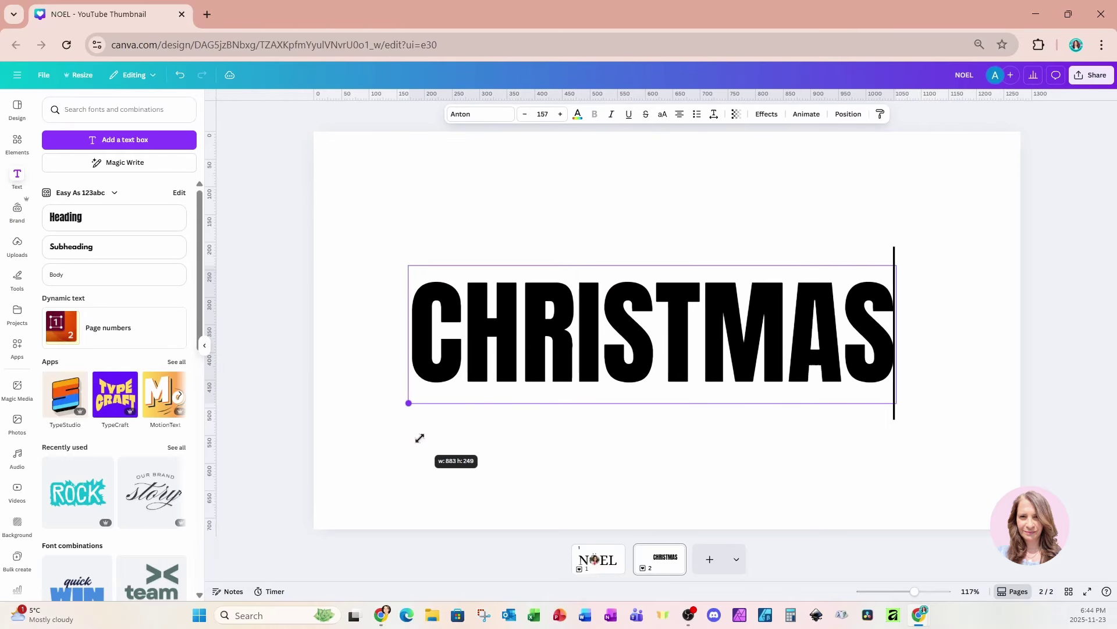
drag(716, 389, 750, 389)
click(524, 193)
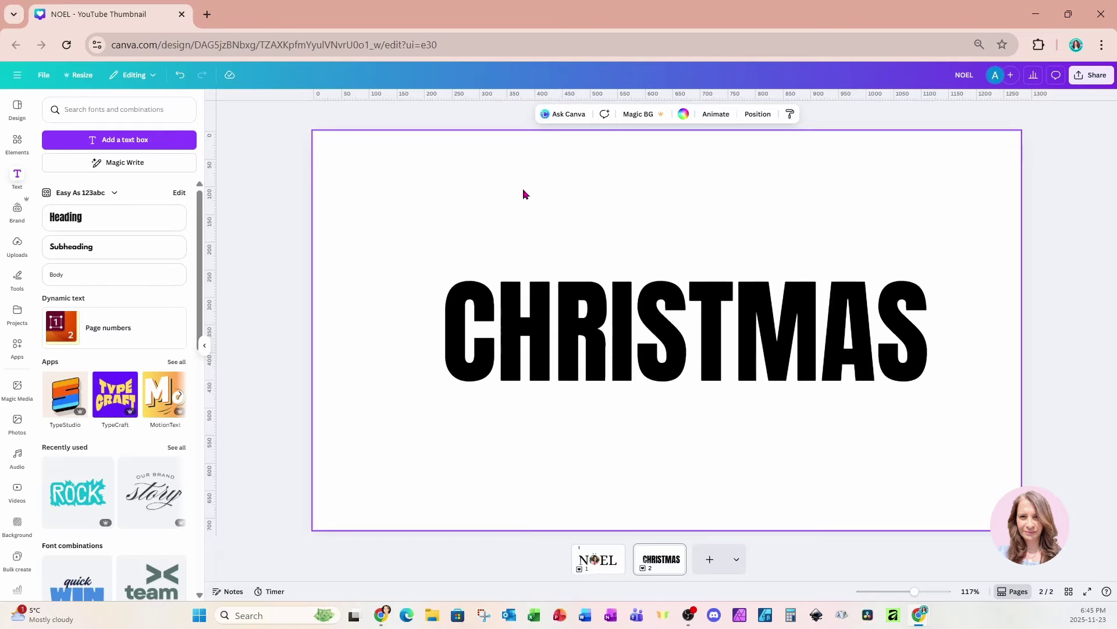
Add a rectangle about 1001 by 322 px that fully covers the CHRISTMAS text.
key(r)
drag(646, 359, 443, 325)
drag(523, 298, 956, 315)
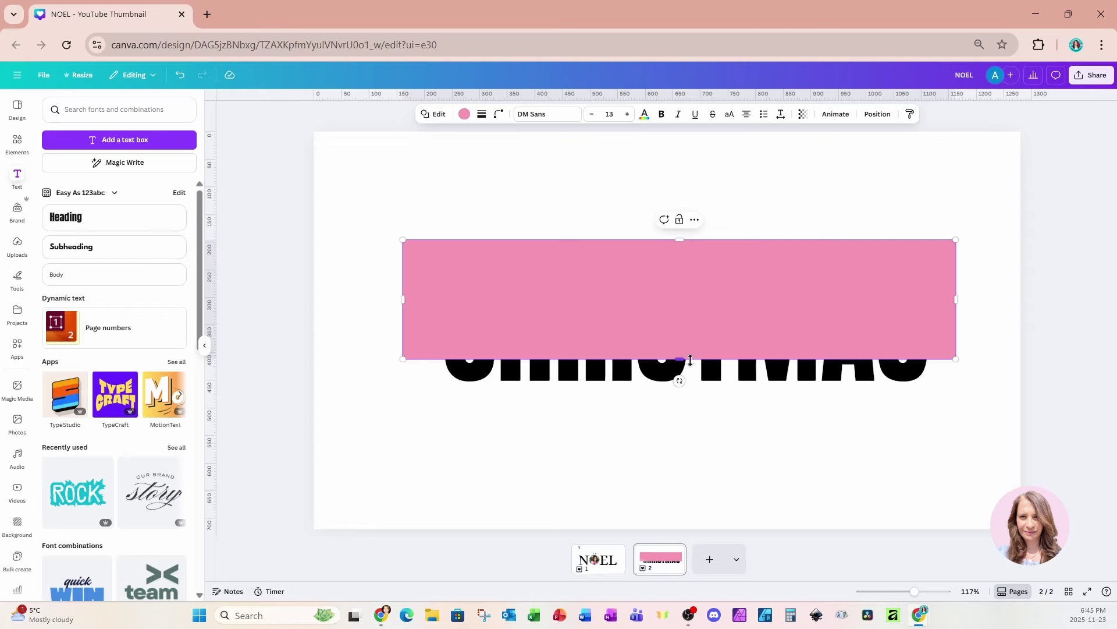
drag(683, 357, 679, 418)
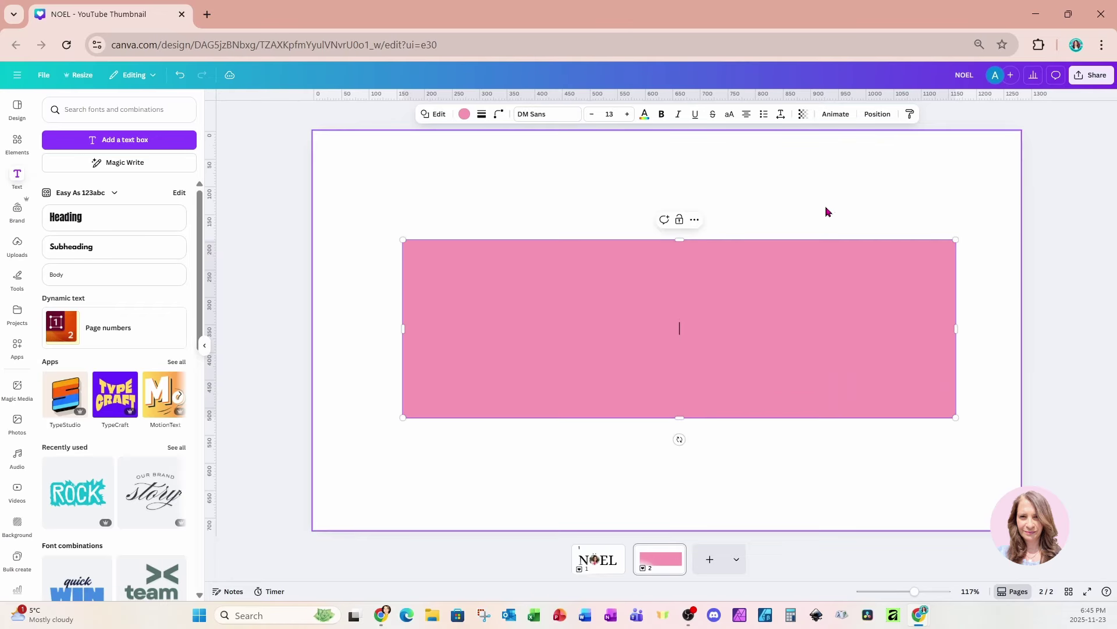
Select the CHRISTMAS text hidden under the pink rectangle through its layer and set the text color to white.
click(878, 114)
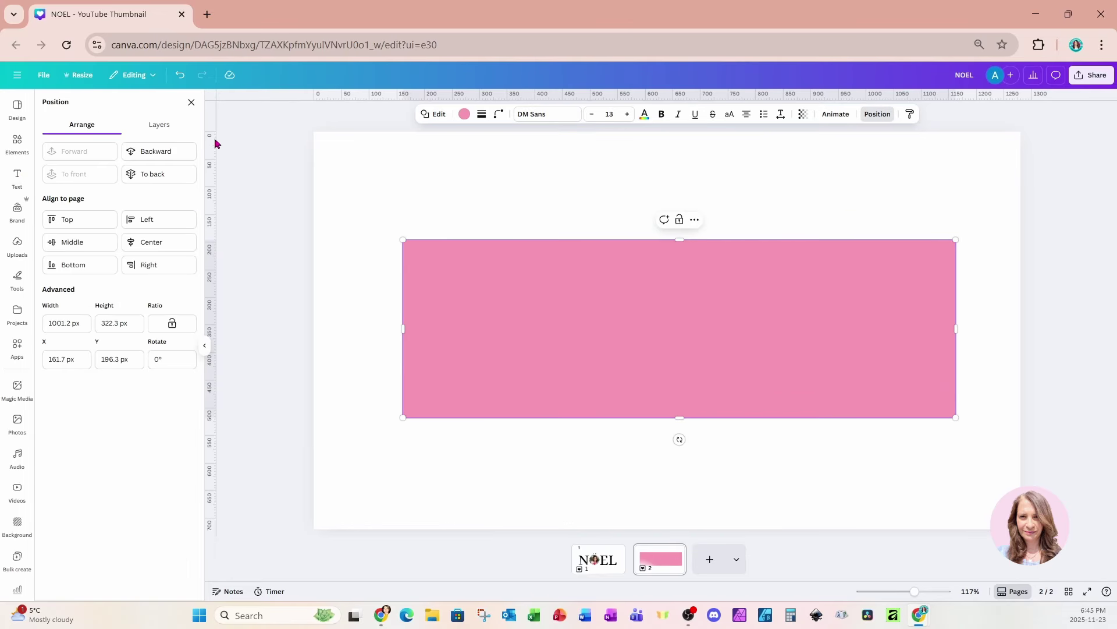
click(180, 133)
click(128, 212)
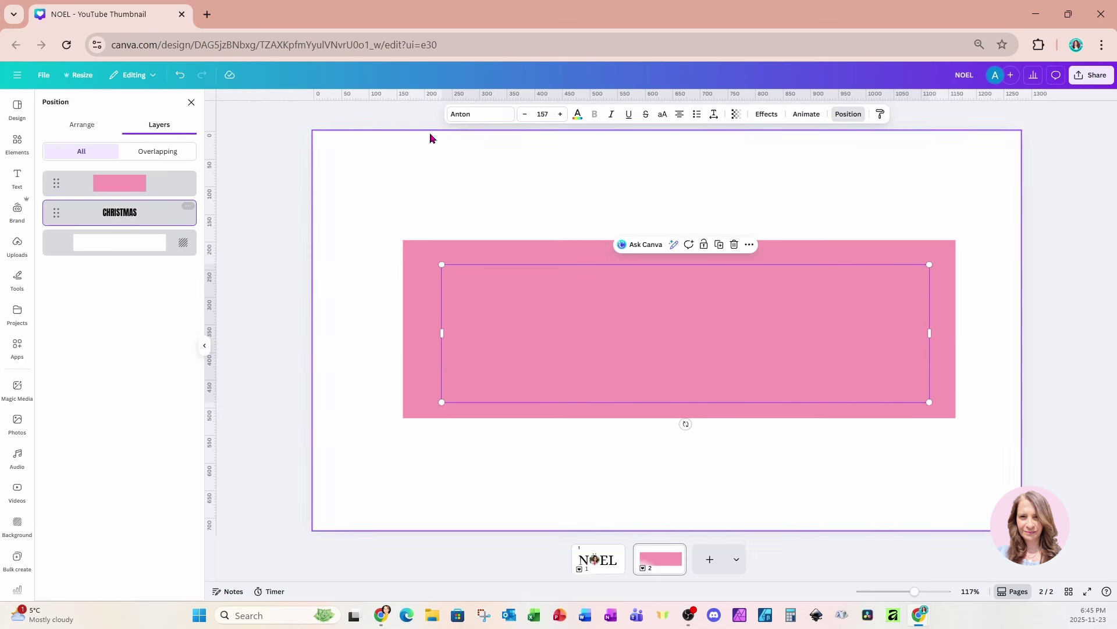
click(577, 114)
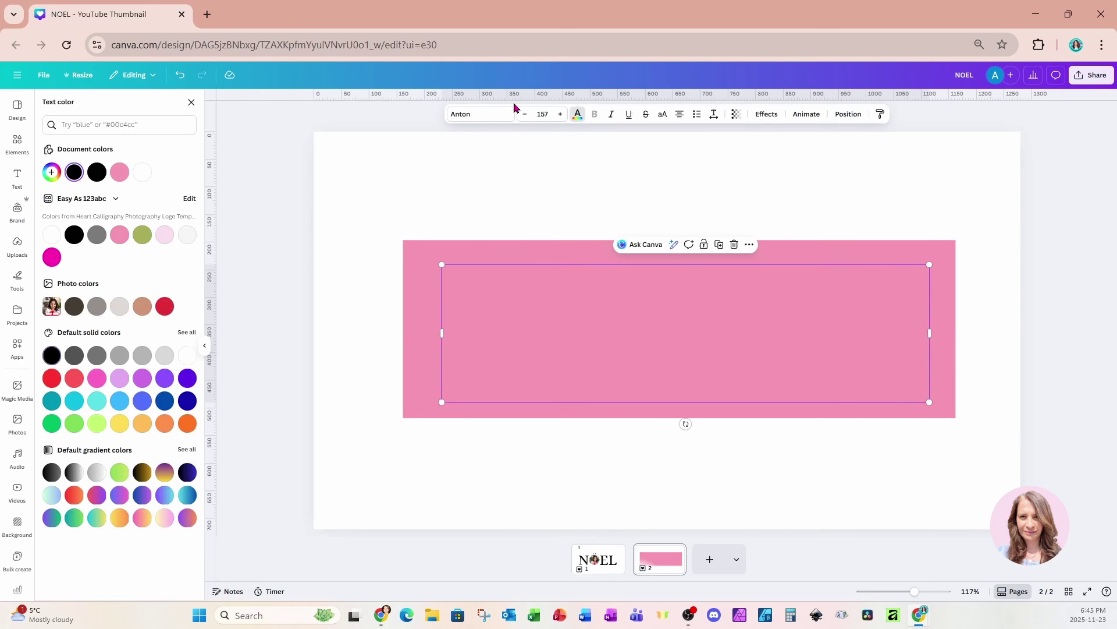
click(143, 172)
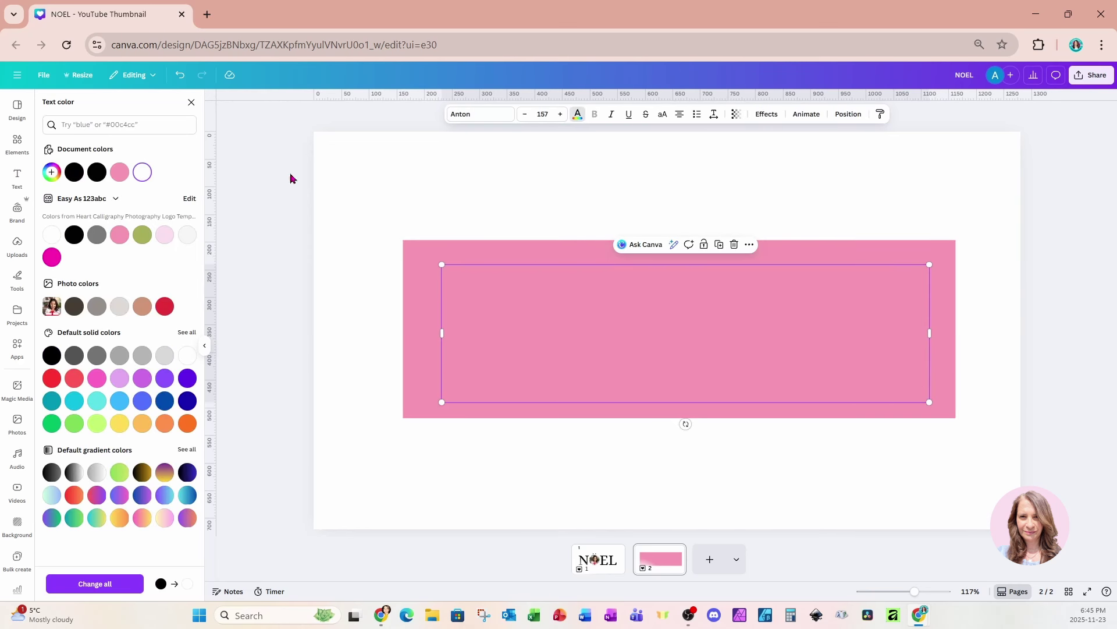
click(192, 103)
Select the pink rectangle's layer and recolor the shape black.
click(848, 115)
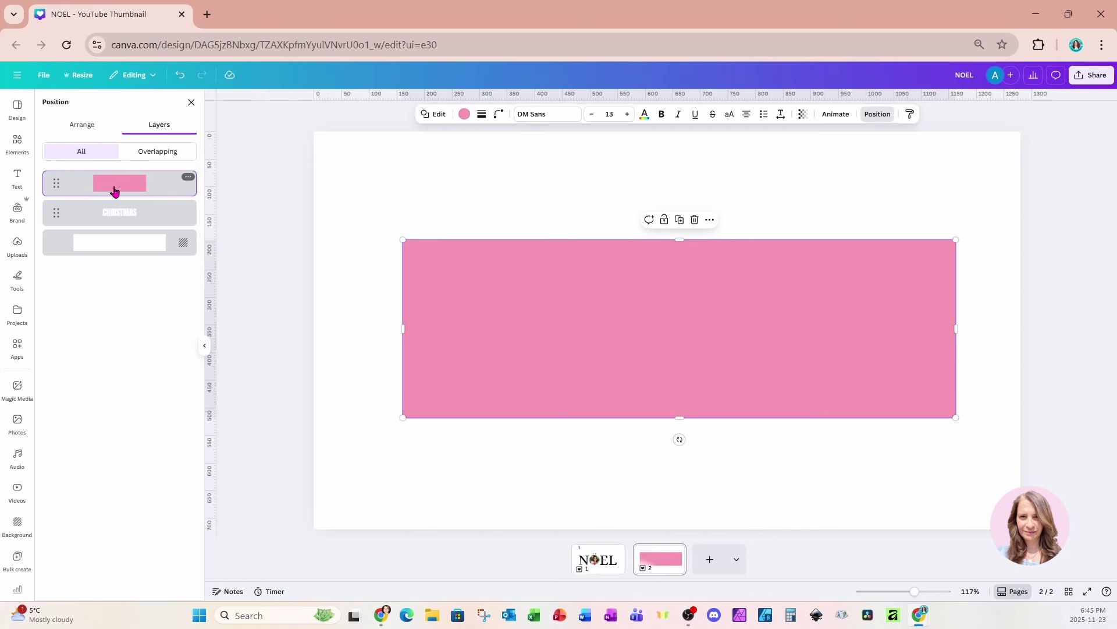
click(464, 115)
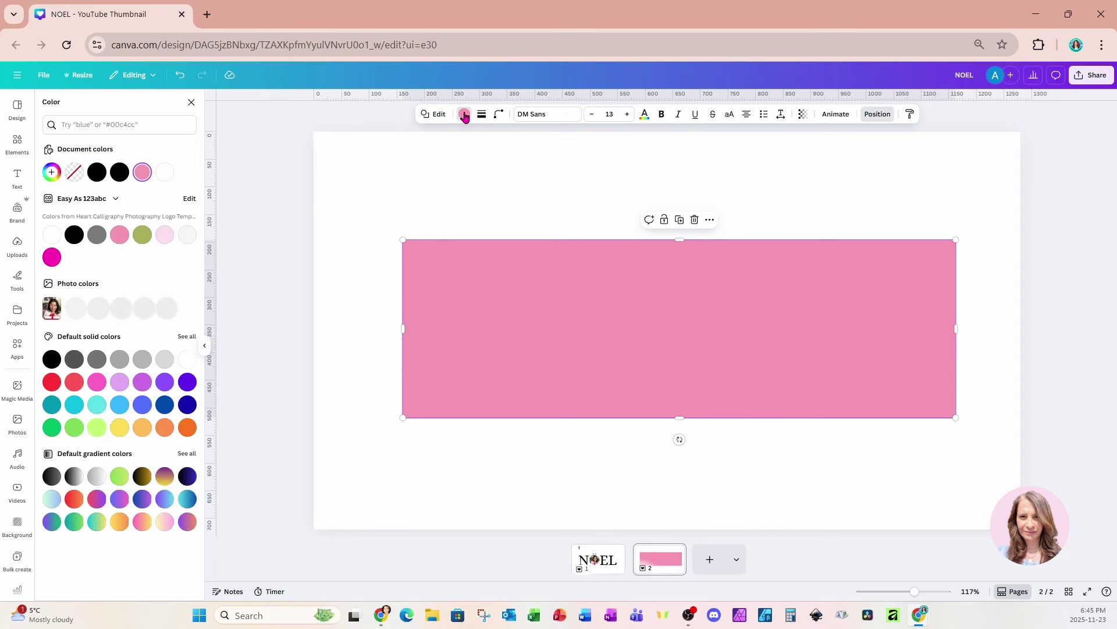
click(93, 175)
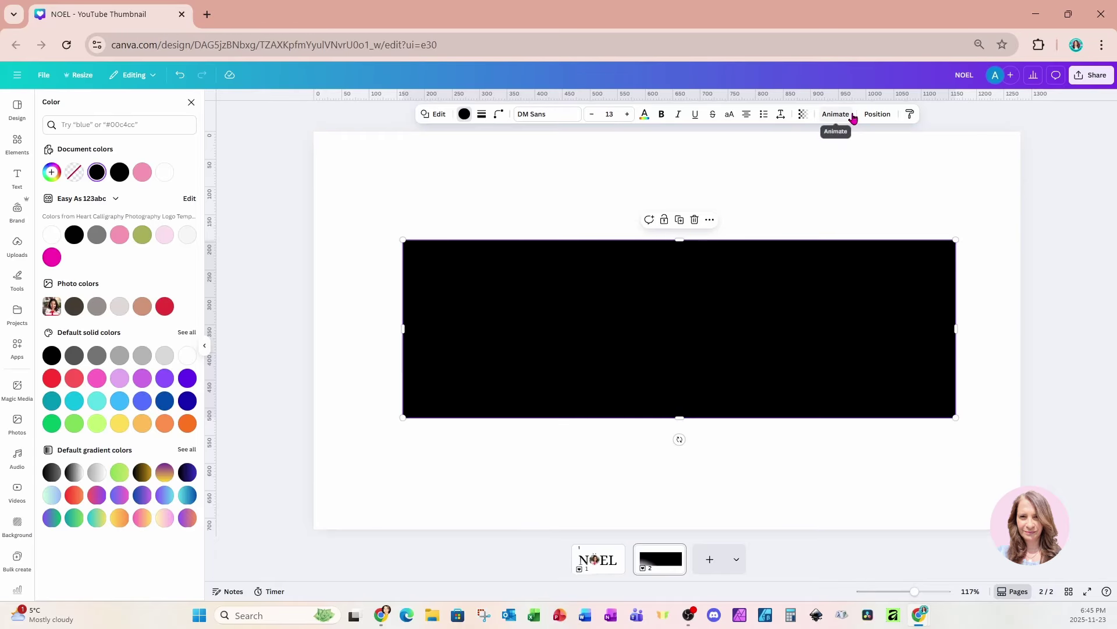
Move the black rectangle behind the CHRISTMAS text and widen it slightly on the right for even margins.
click(876, 114)
drag(155, 192, 155, 239)
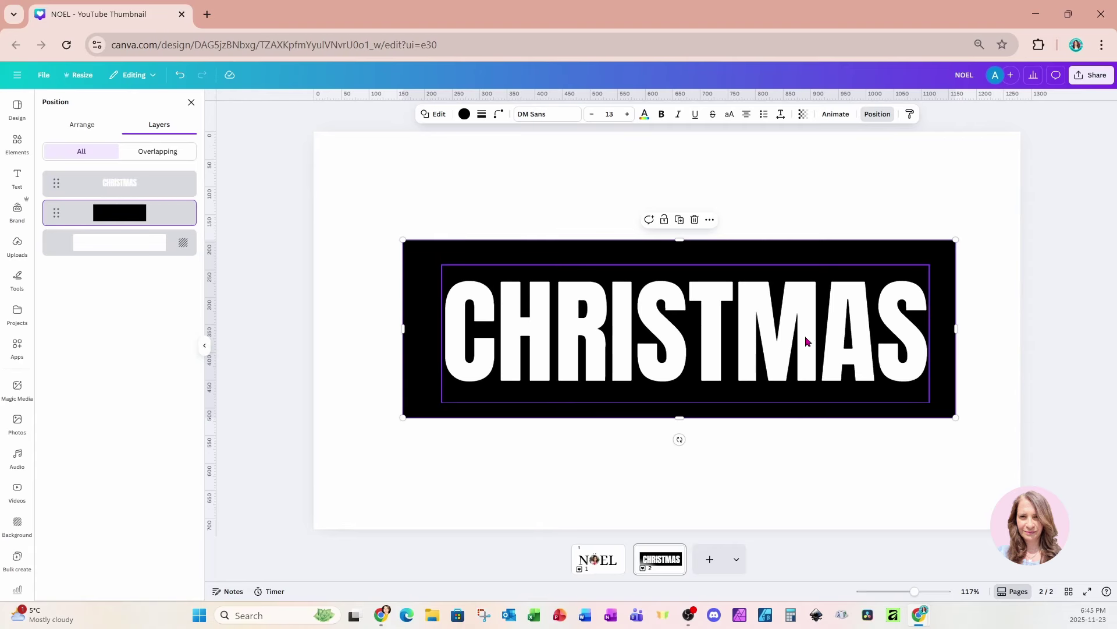
drag(957, 328, 969, 327)
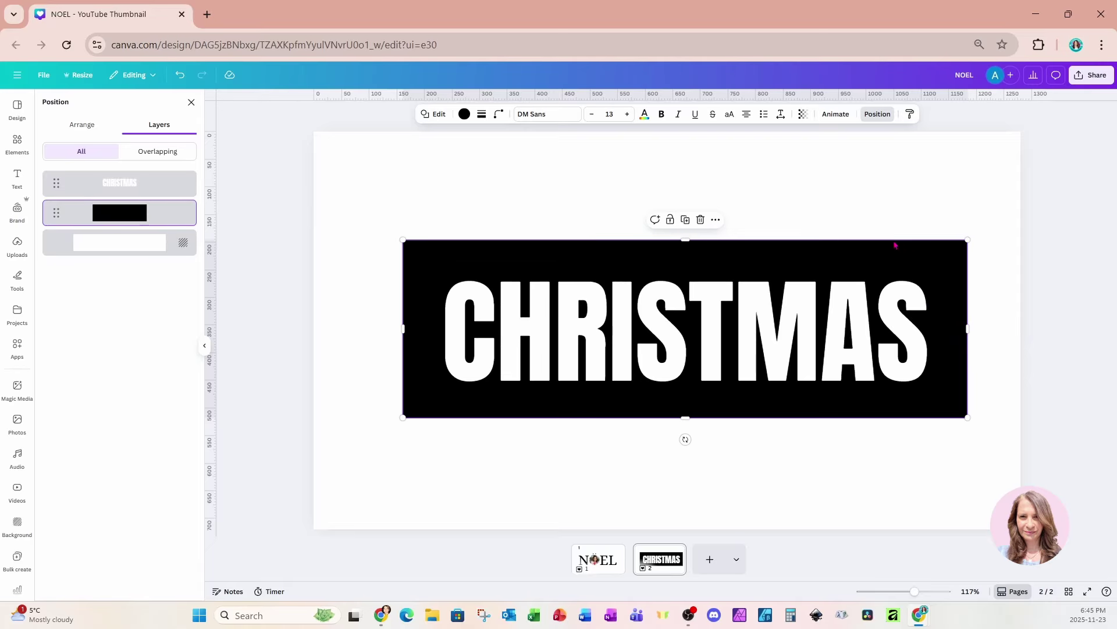
Add a second rectangle and shrink it to a narrow full-letter-height strip over the left part of the letter R.
click(875, 208)
key(r)
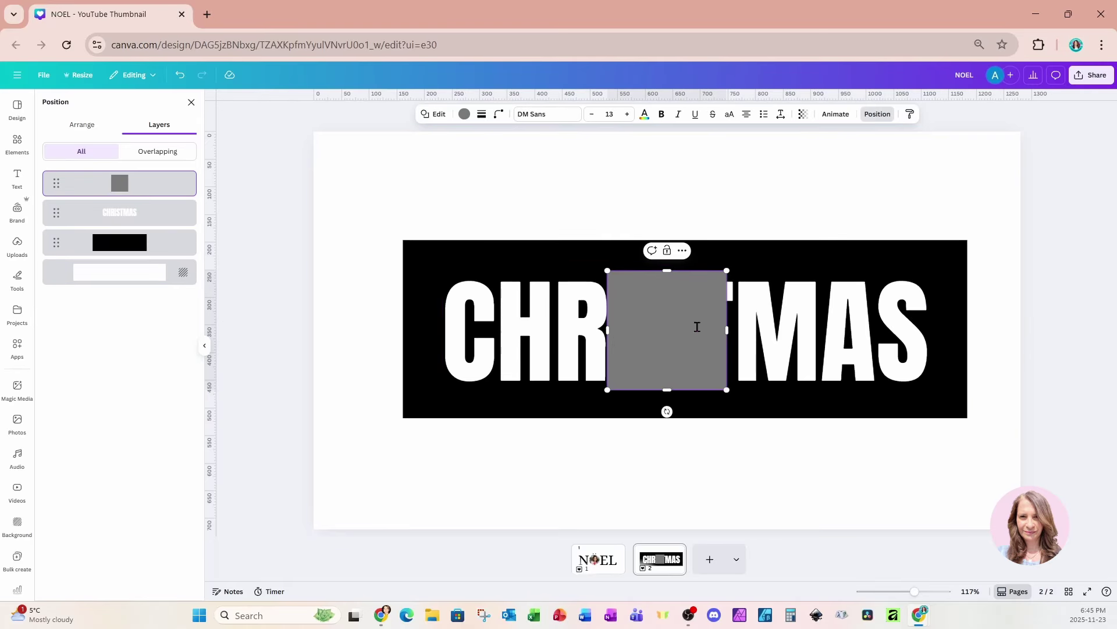
drag(685, 344, 760, 265)
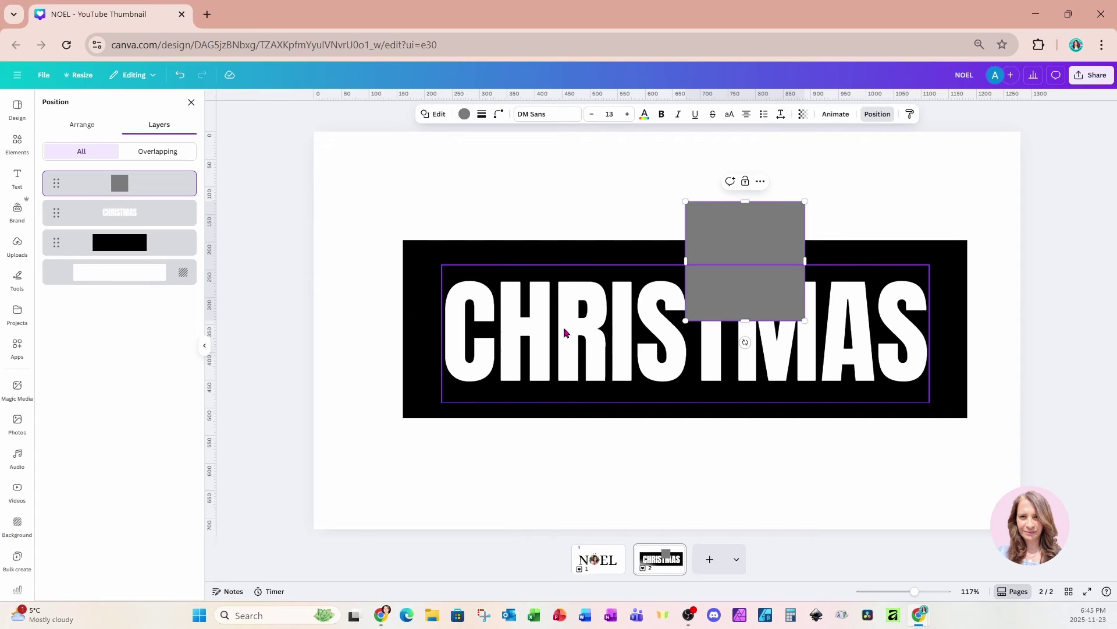
double_click(742, 218)
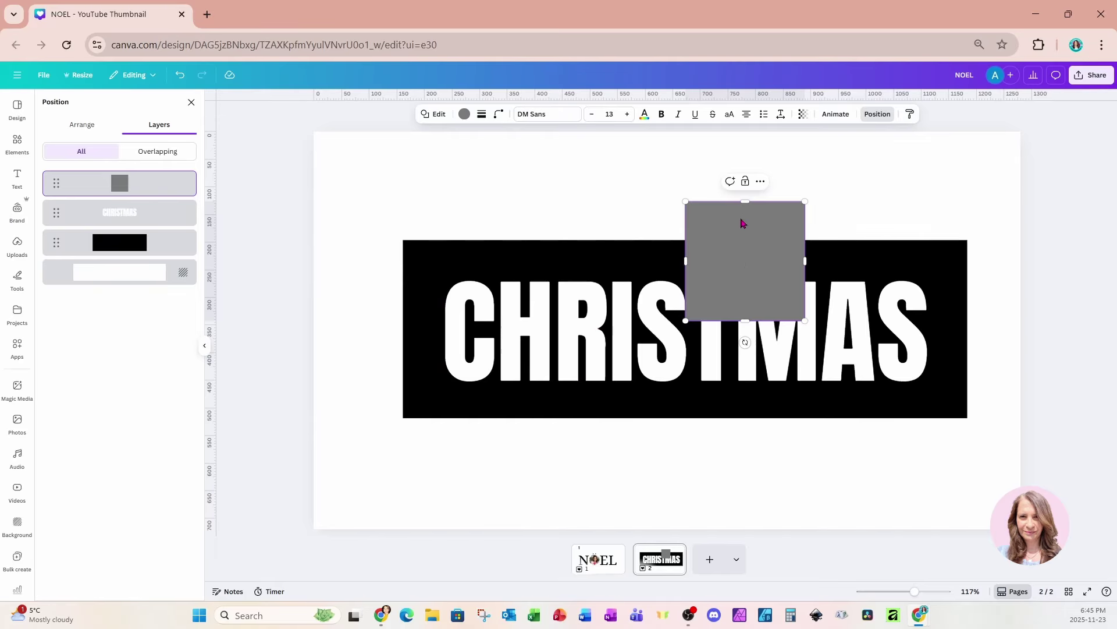
drag(743, 223, 618, 305)
drag(624, 403, 624, 380)
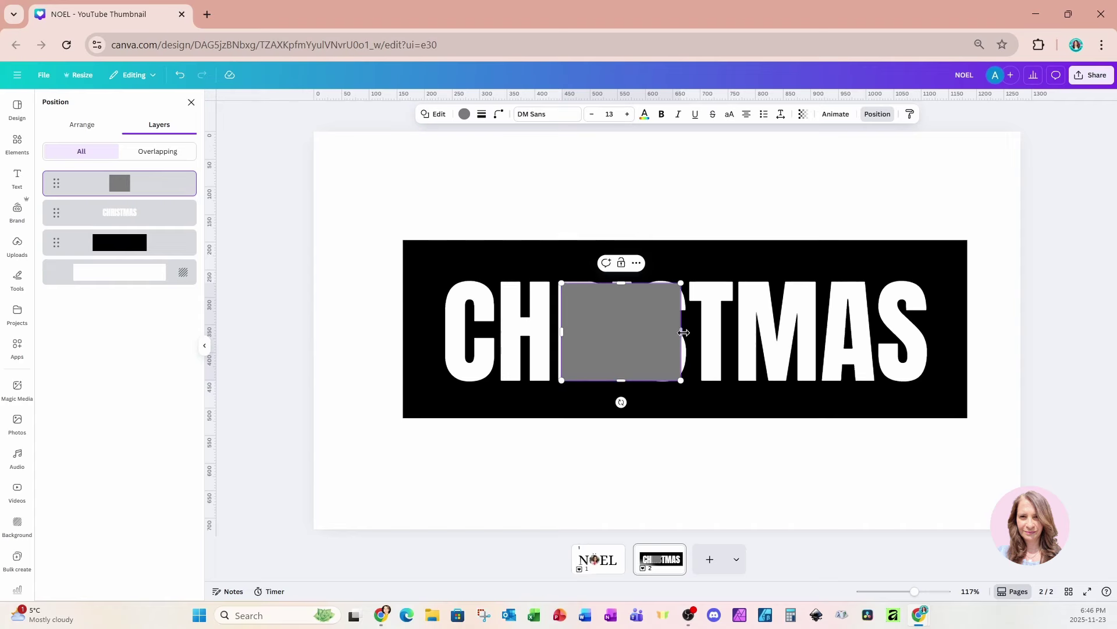
drag(684, 332, 591, 333)
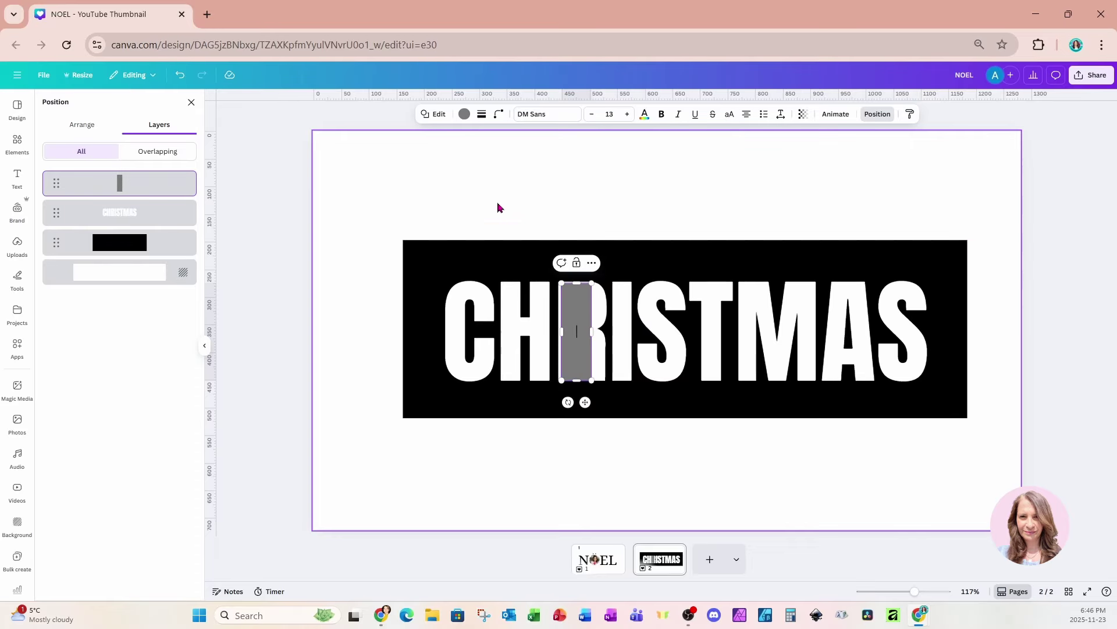
Recolor the grey strip over the letter R white so it fills the letter's openings.
click(464, 115)
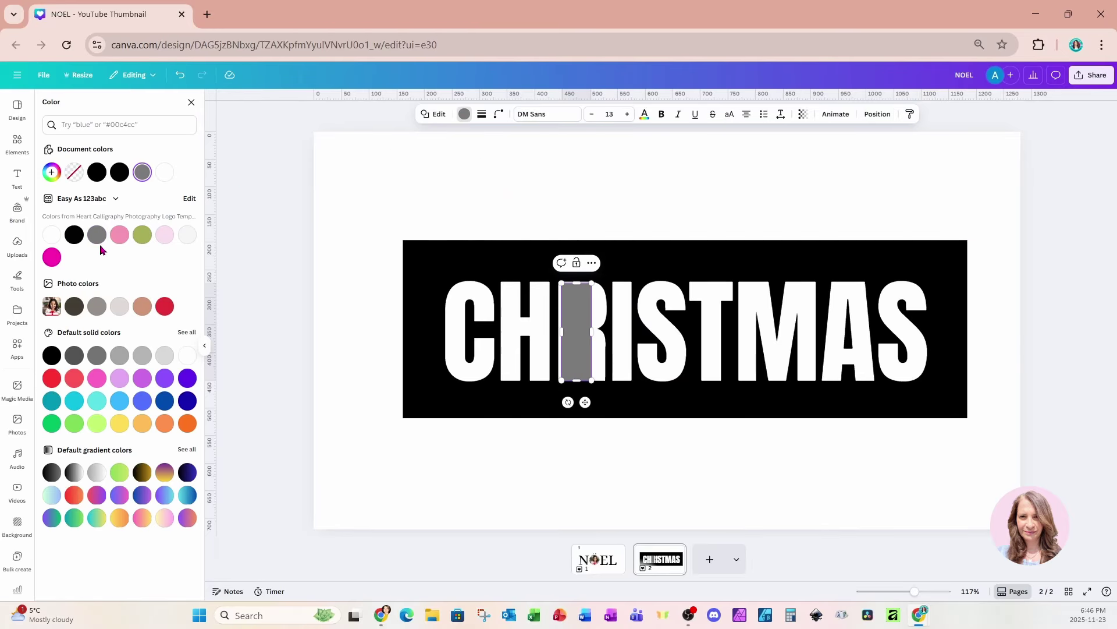
click(165, 173)
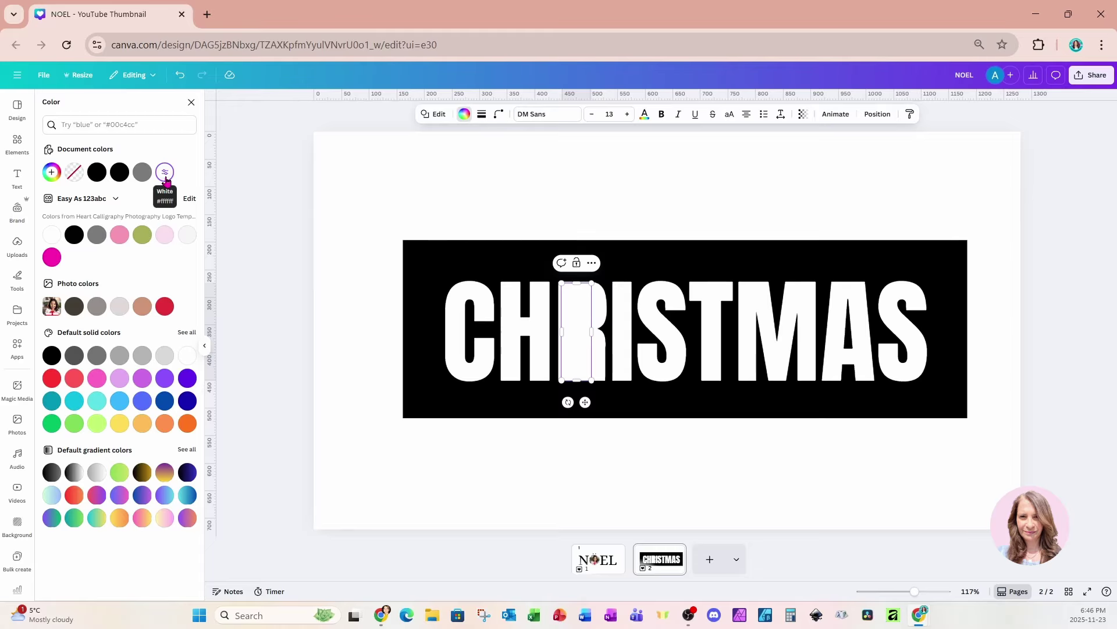
click(589, 358)
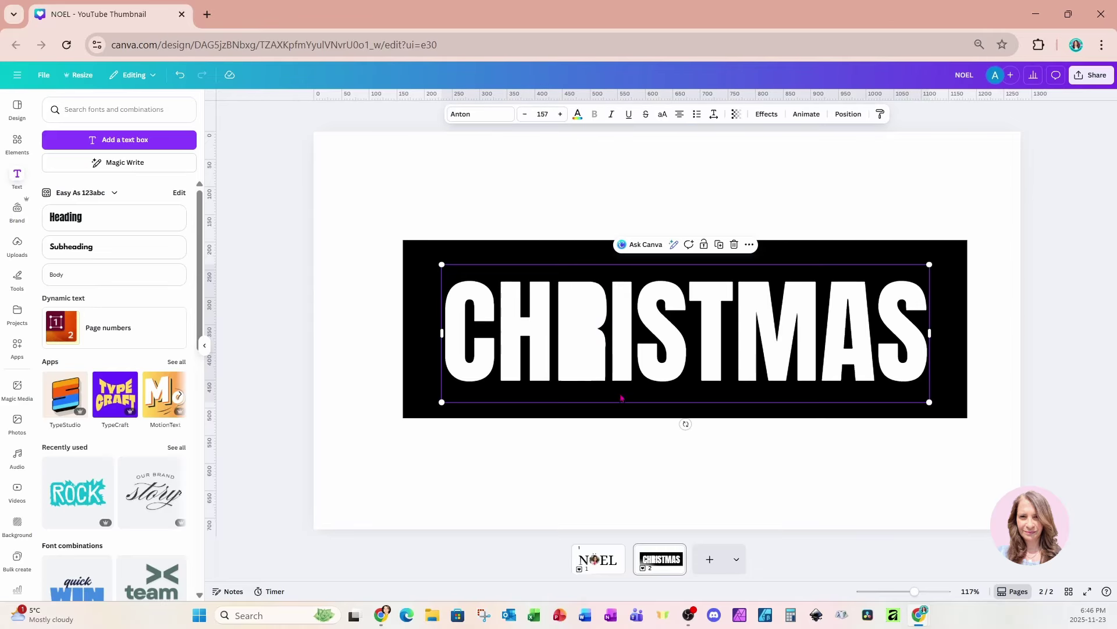
Duplicate the white strip, move the copy over the openings of the letter A, and resize it to about 54 by 179 px.
click(582, 347)
click(578, 263)
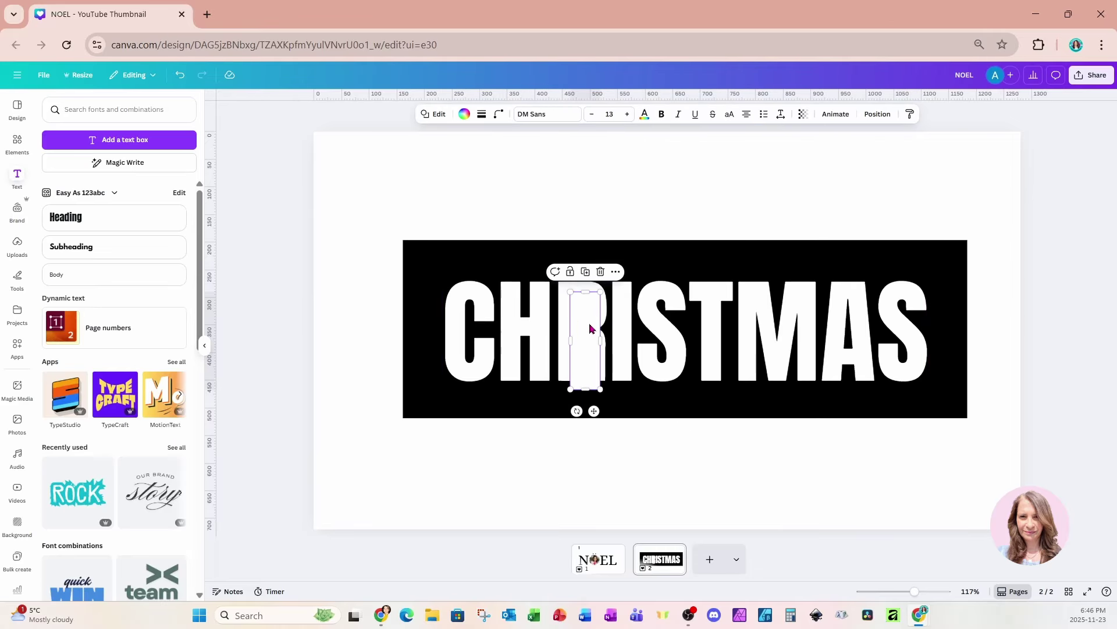
drag(585, 359, 845, 345)
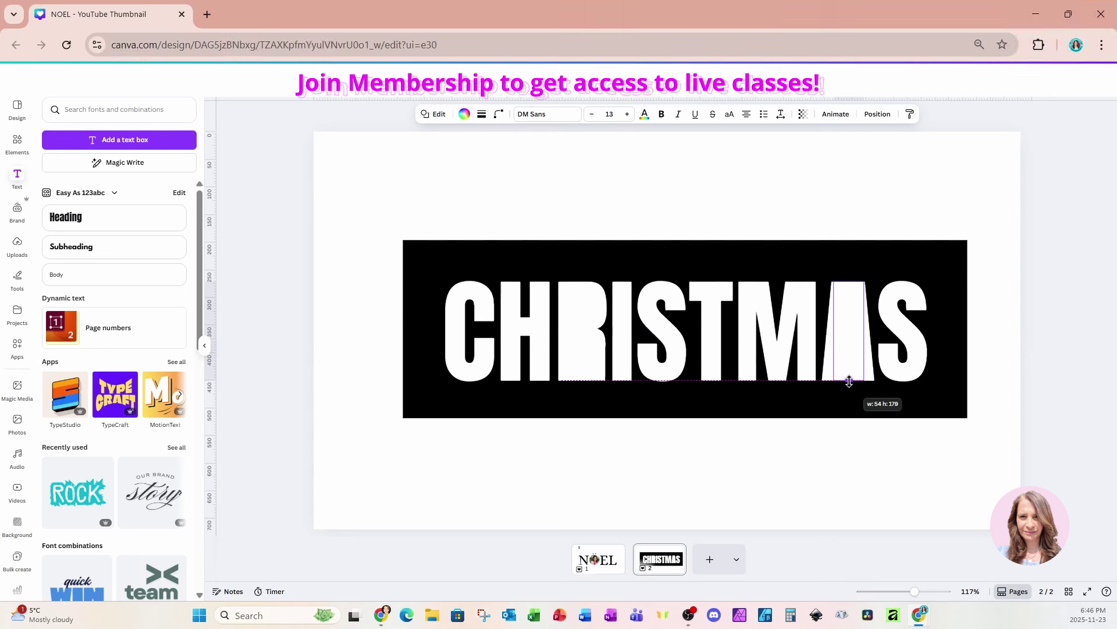
click(912, 405)
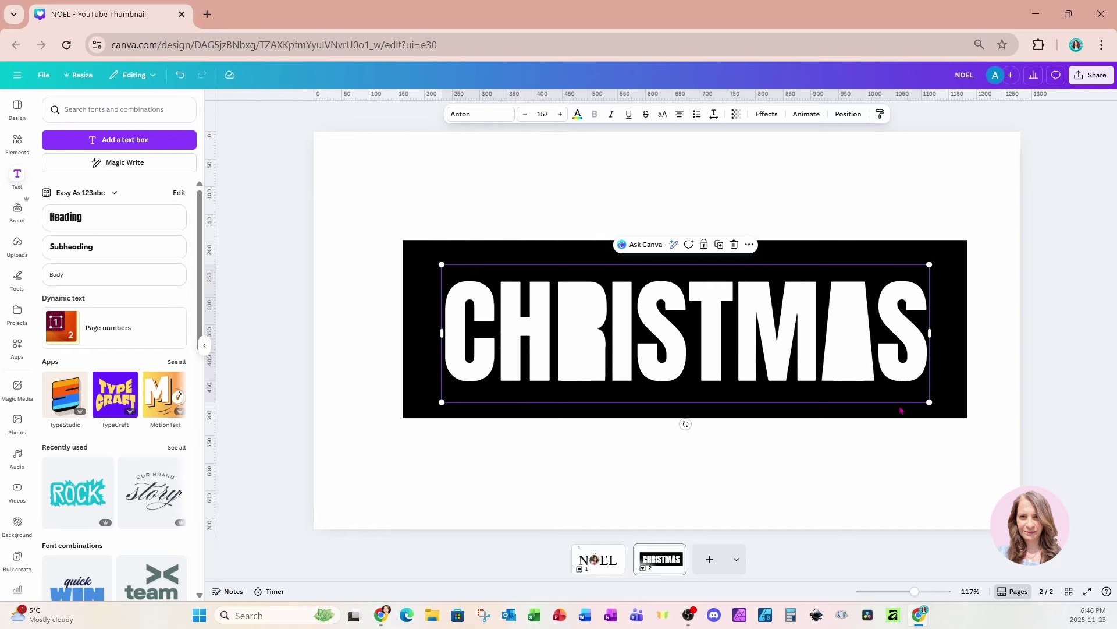
Download only the current page (Page 2) as a PNG file.
click(1087, 81)
click(949, 279)
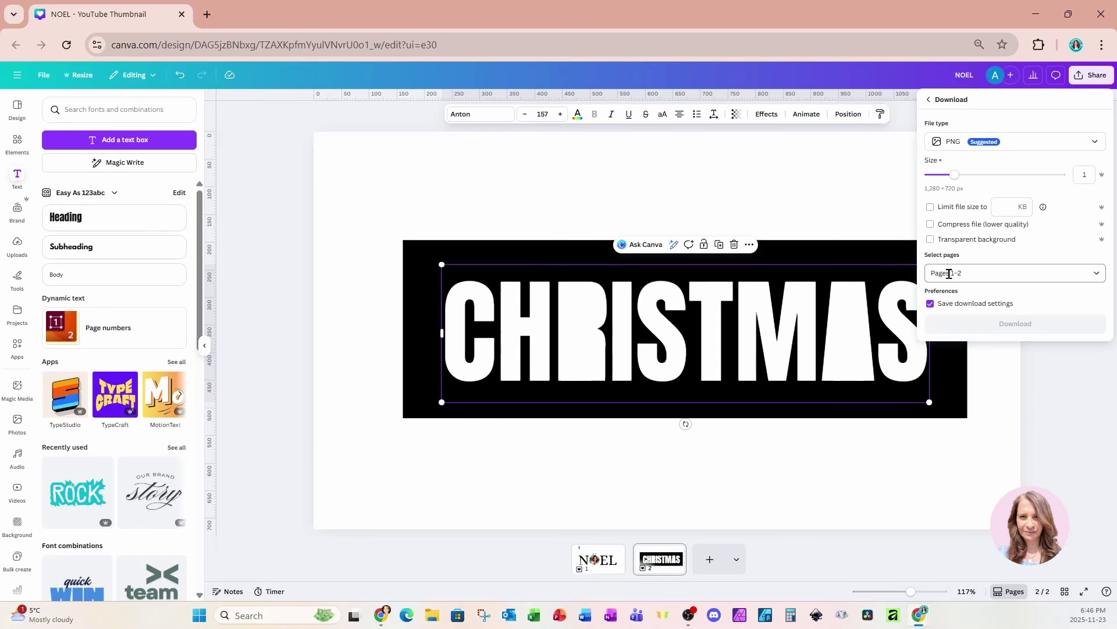
click(950, 274)
click(964, 321)
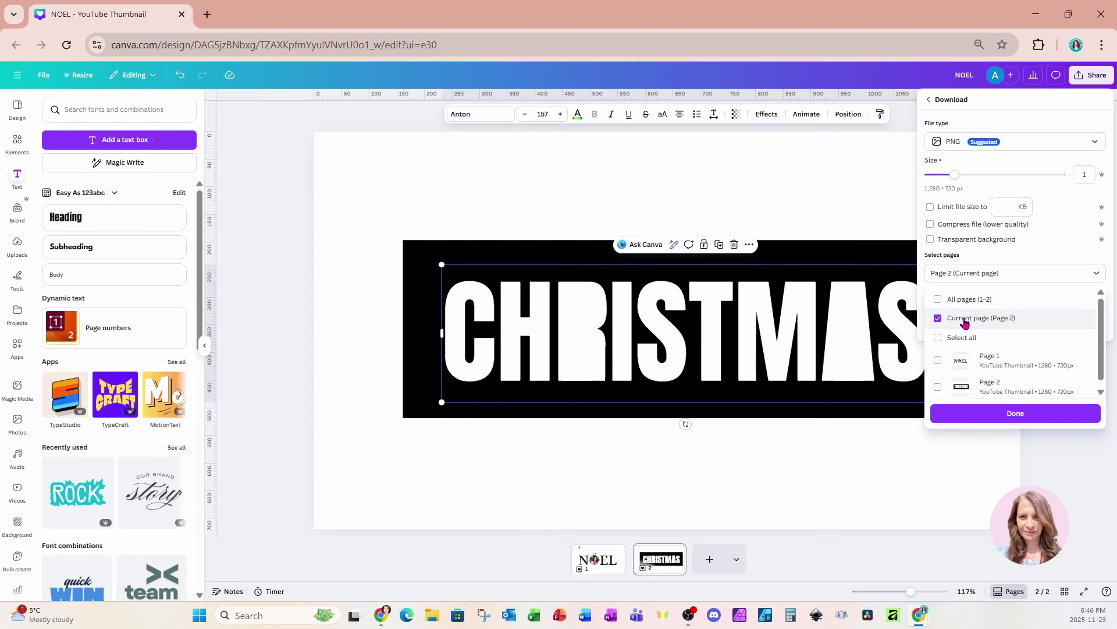
click(959, 414)
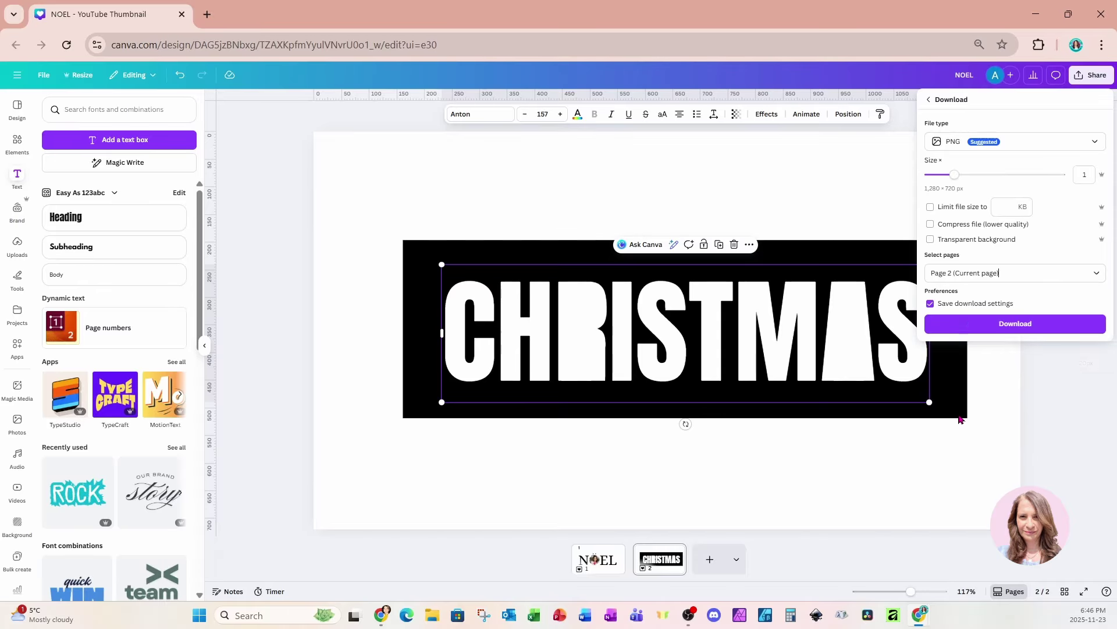
click(978, 323)
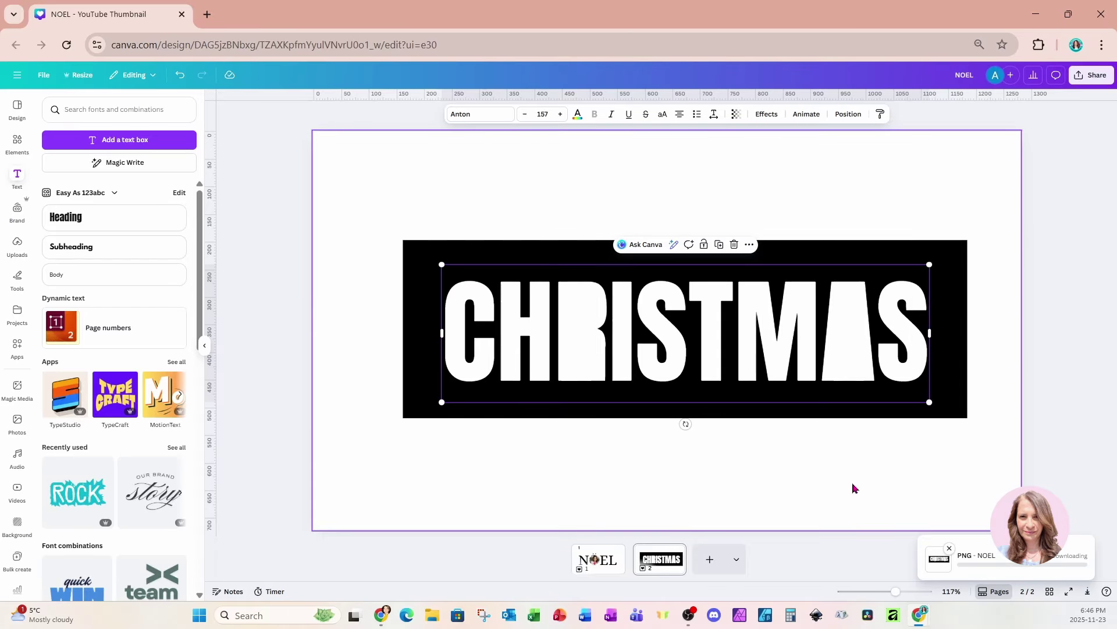
Add a third page, place the downloaded NOEL.png on it, and remove the image's background.
click(710, 562)
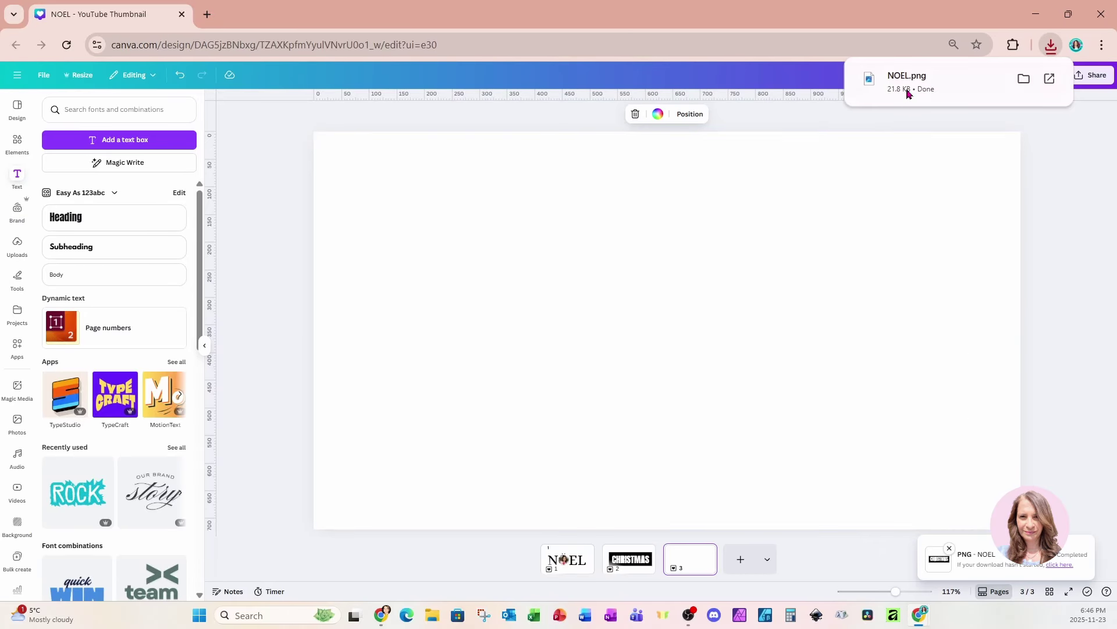
drag(914, 87, 628, 320)
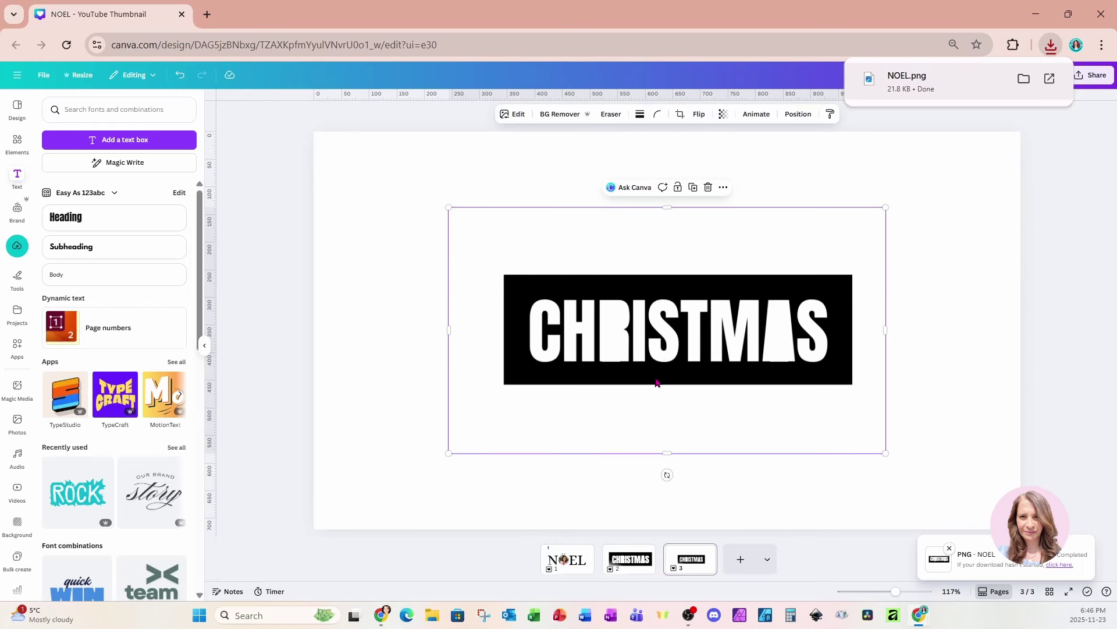
click(559, 113)
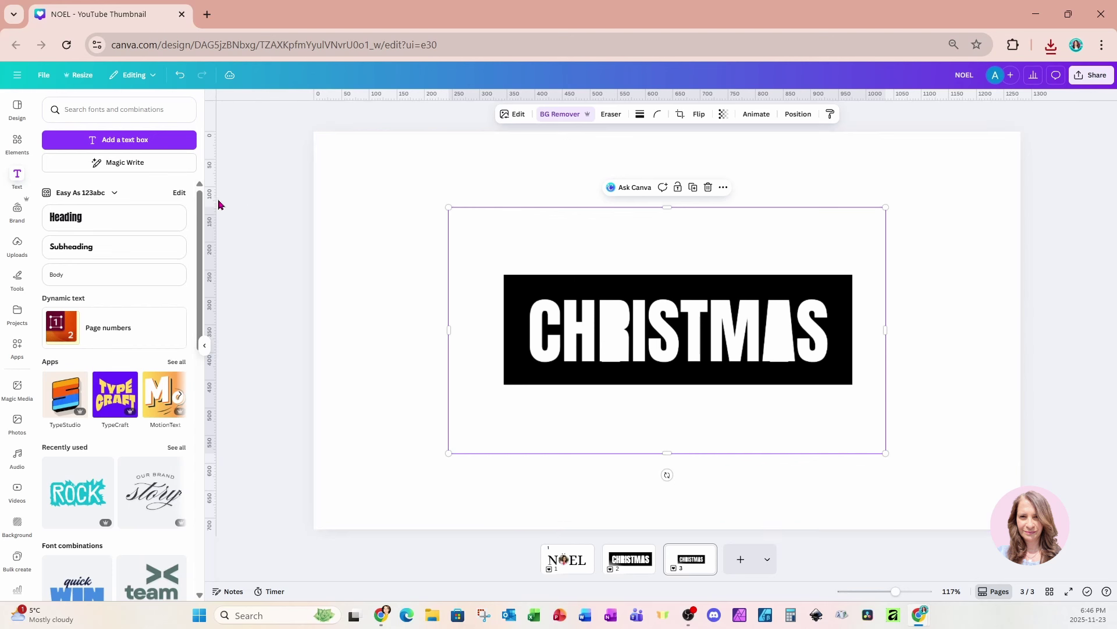
Add the photo of the girl wrapping a gift, shrink it, and crop it to a narrow portrait covering the letter R.
click(13, 150)
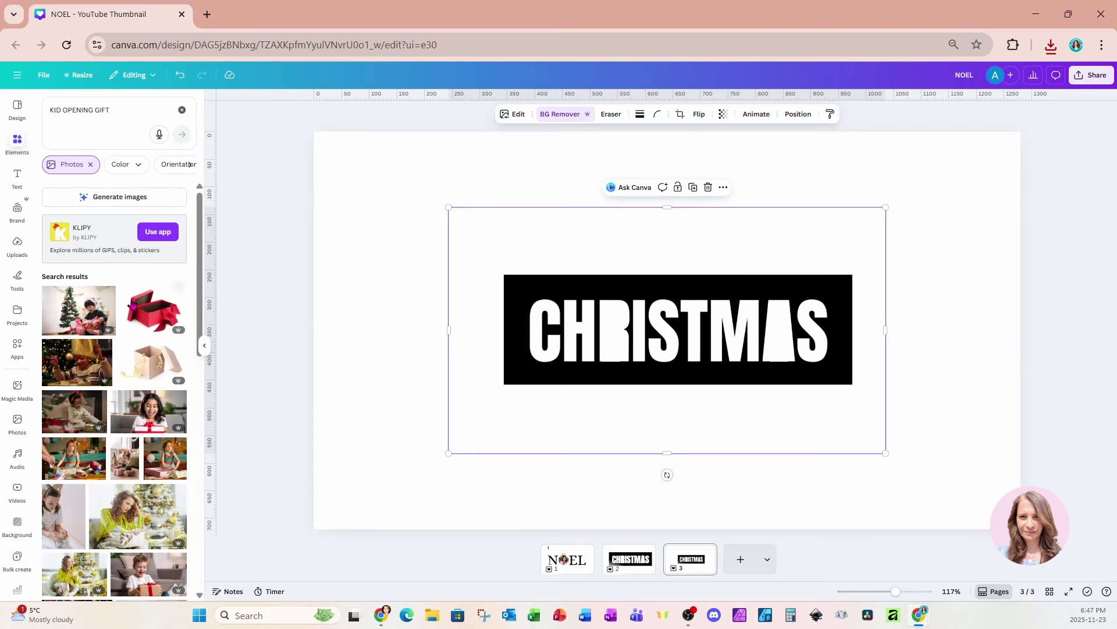
click(175, 443)
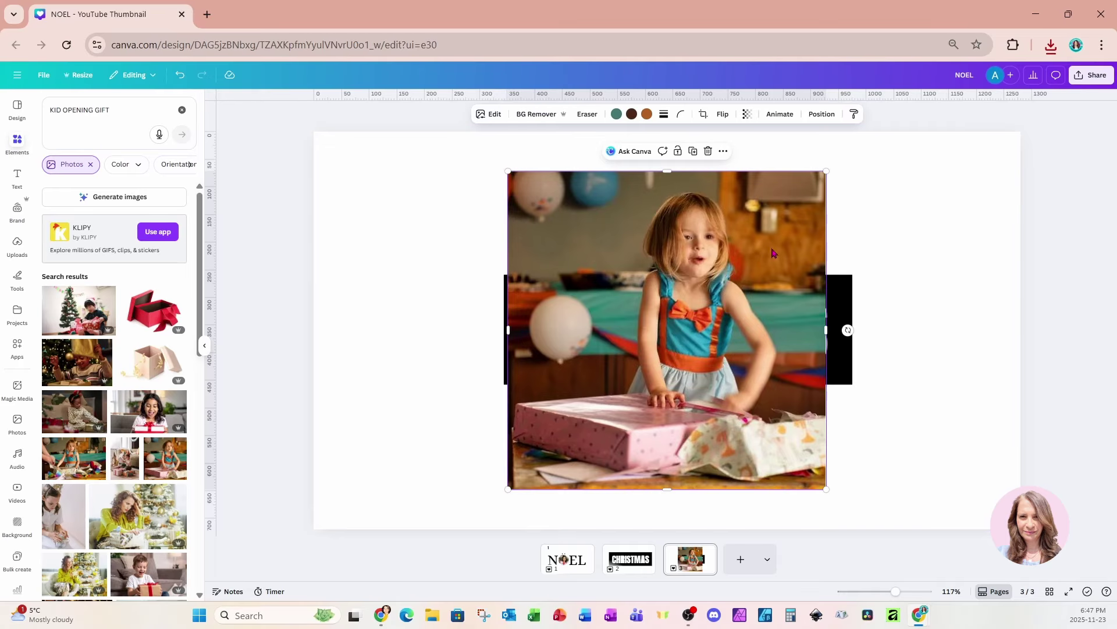
drag(824, 171, 639, 361)
drag(553, 459, 585, 387)
drag(667, 420, 630, 382)
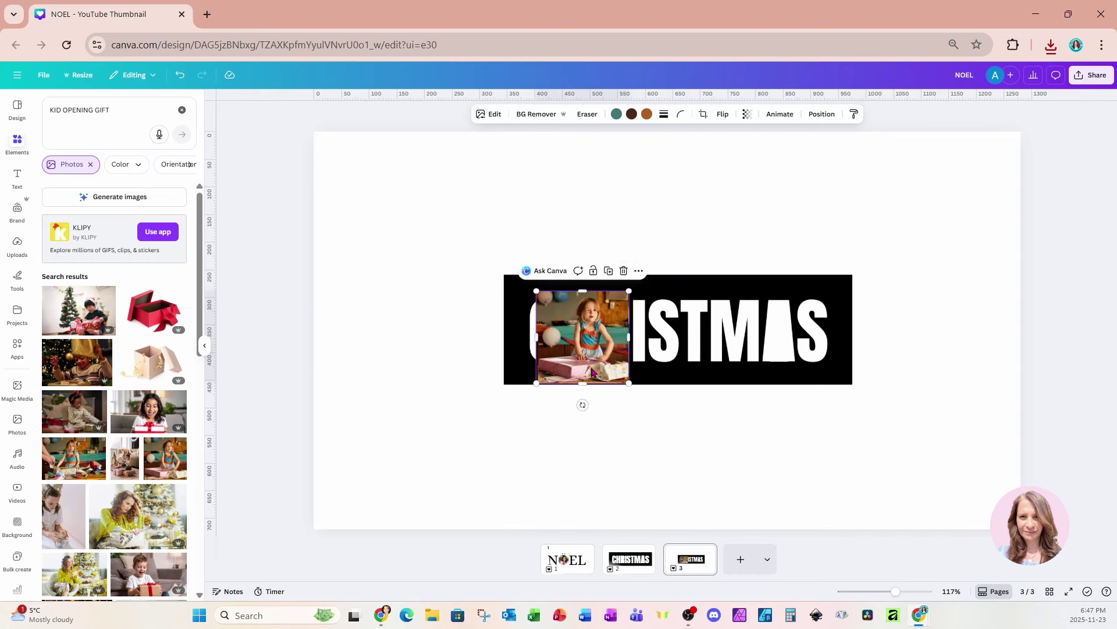
mouse_move(591, 349)
mouse_down()
mouse_move(618, 350)
mouse_move(579, 335)
mouse_move(598, 335)
mouse_up()
drag(626, 383, 627, 387)
drag(630, 289, 629, 298)
drag(655, 342, 632, 342)
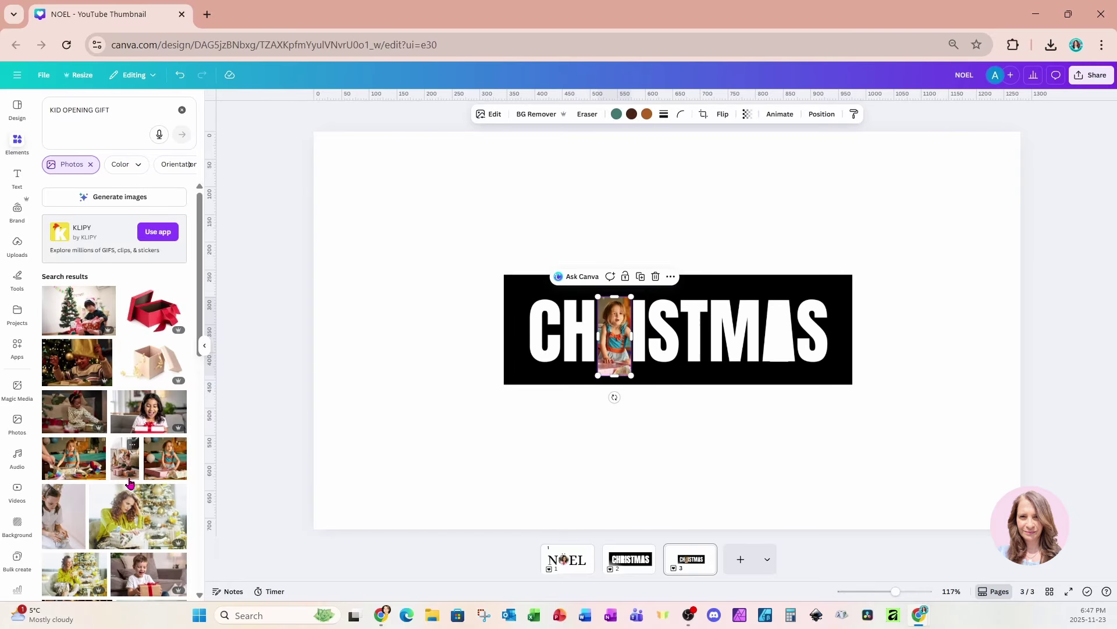
Add the photo of the laughing boy holding a gift, shrink it, and crop it to cover the letter A.
click(149, 584)
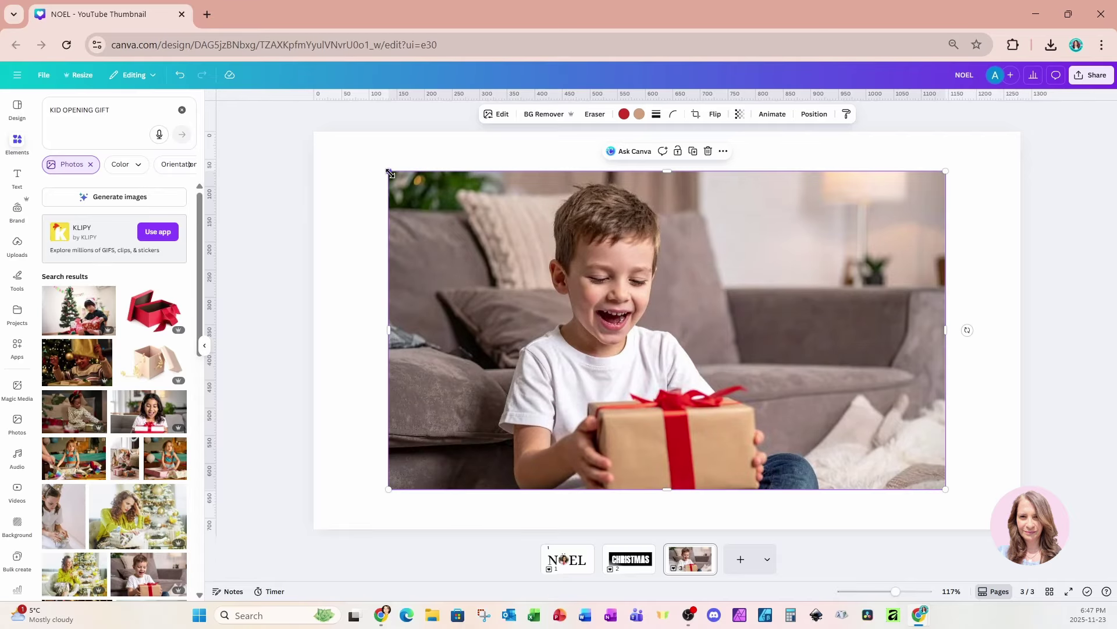
drag(390, 173, 760, 379)
drag(862, 441, 808, 349)
drag(896, 402, 869, 372)
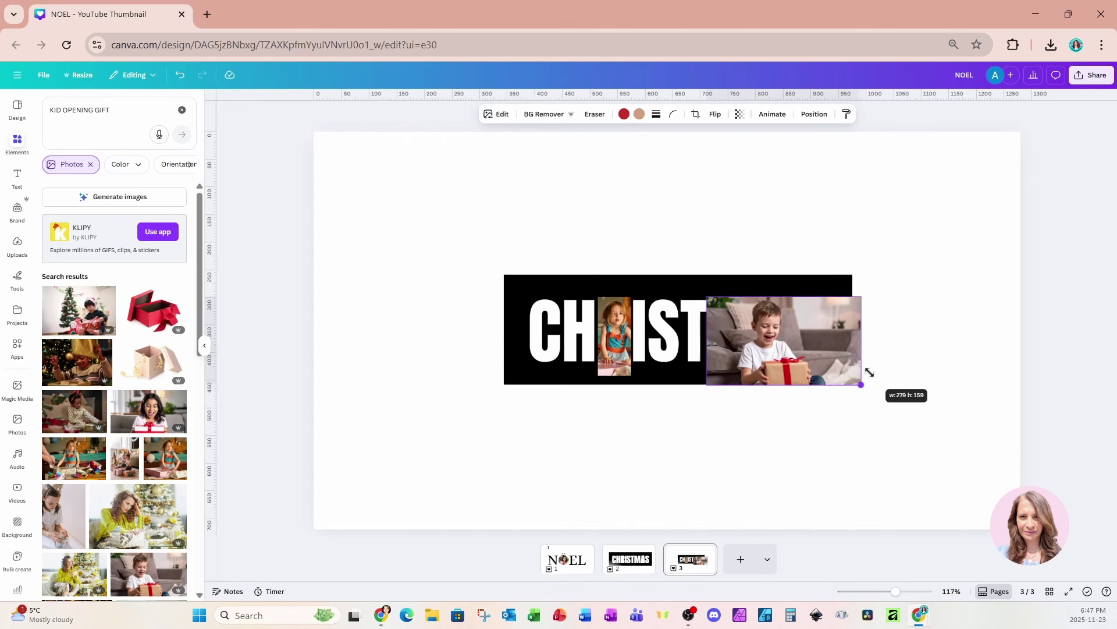
drag(706, 340, 793, 359)
drag(872, 339, 811, 339)
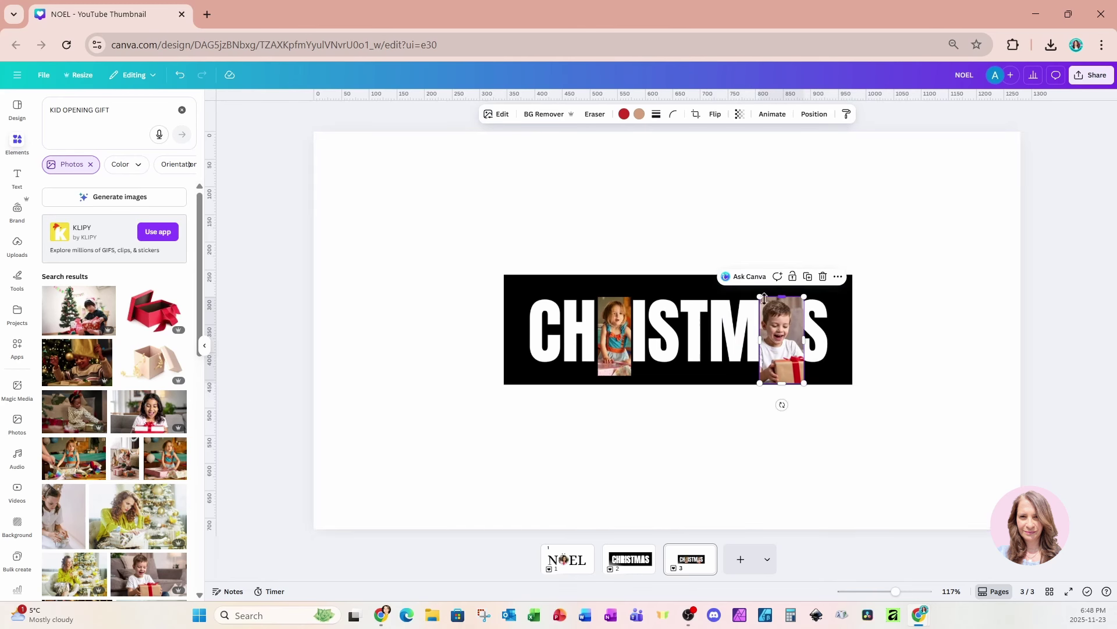
drag(811, 382, 800, 368)
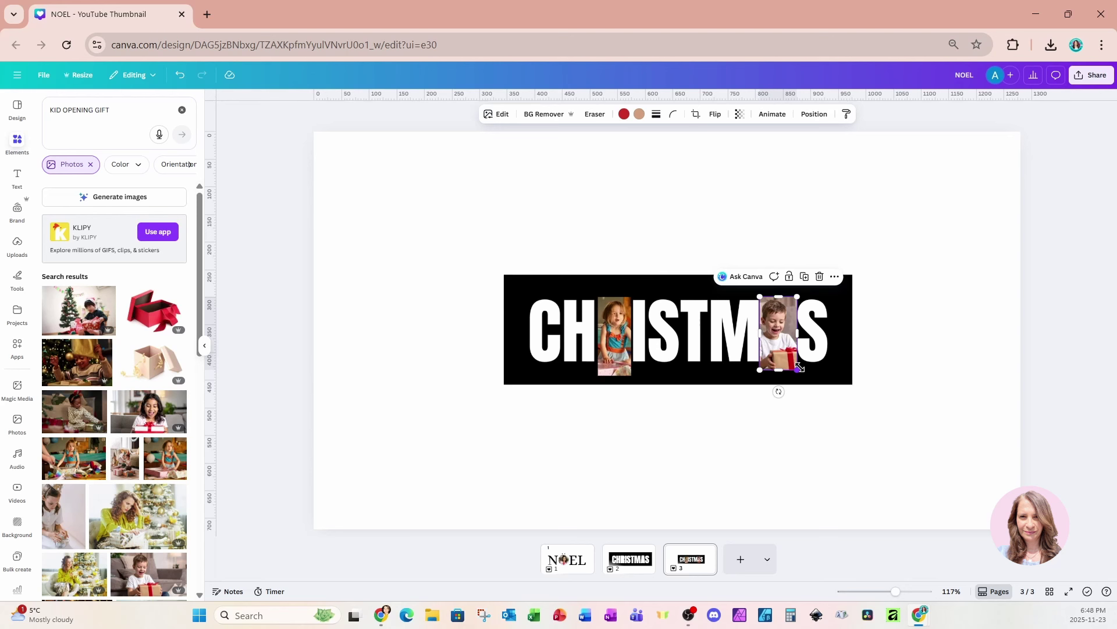
Search photos for PLAID, add the red plaid pattern, and scale it down to cover the letters S and T in the middle of the word.
click(121, 110)
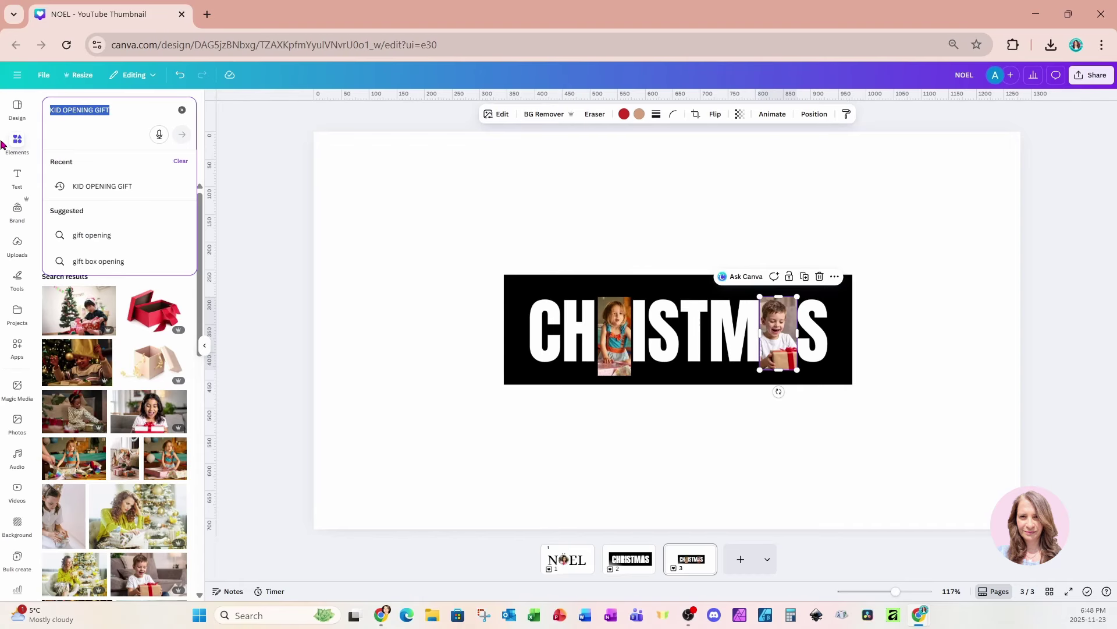
text(PLAID)
key(Return)
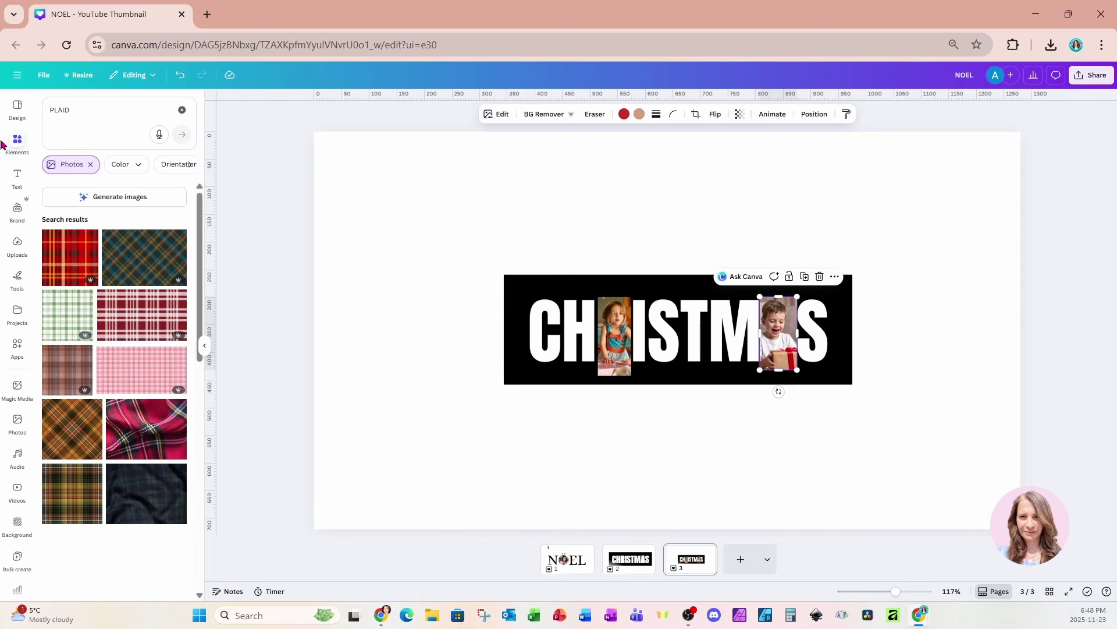
click(66, 261)
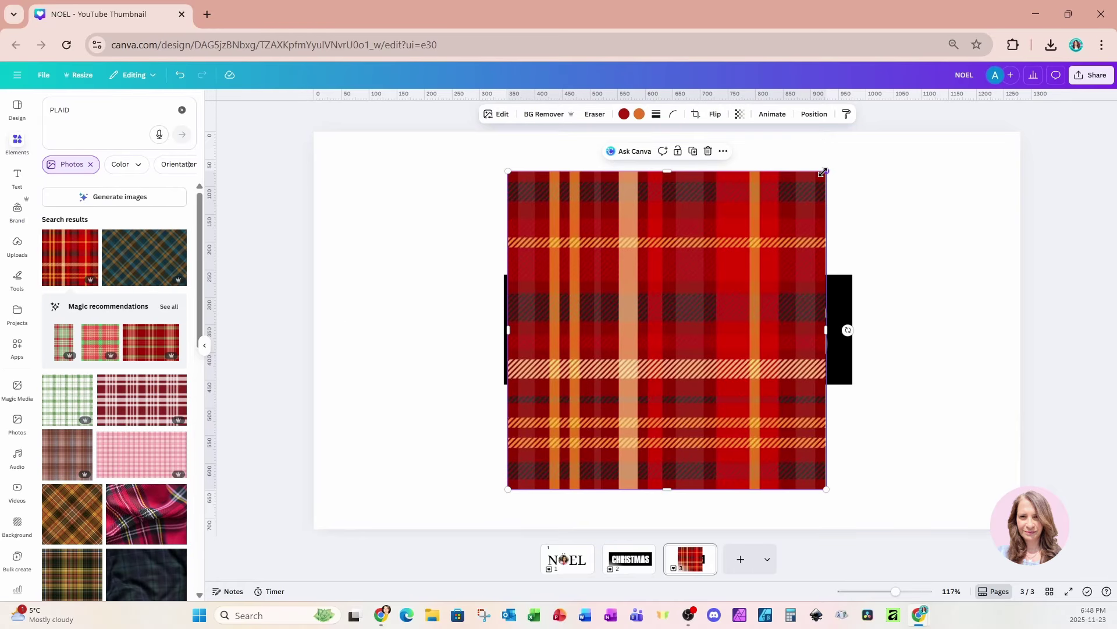
drag(826, 172, 599, 399)
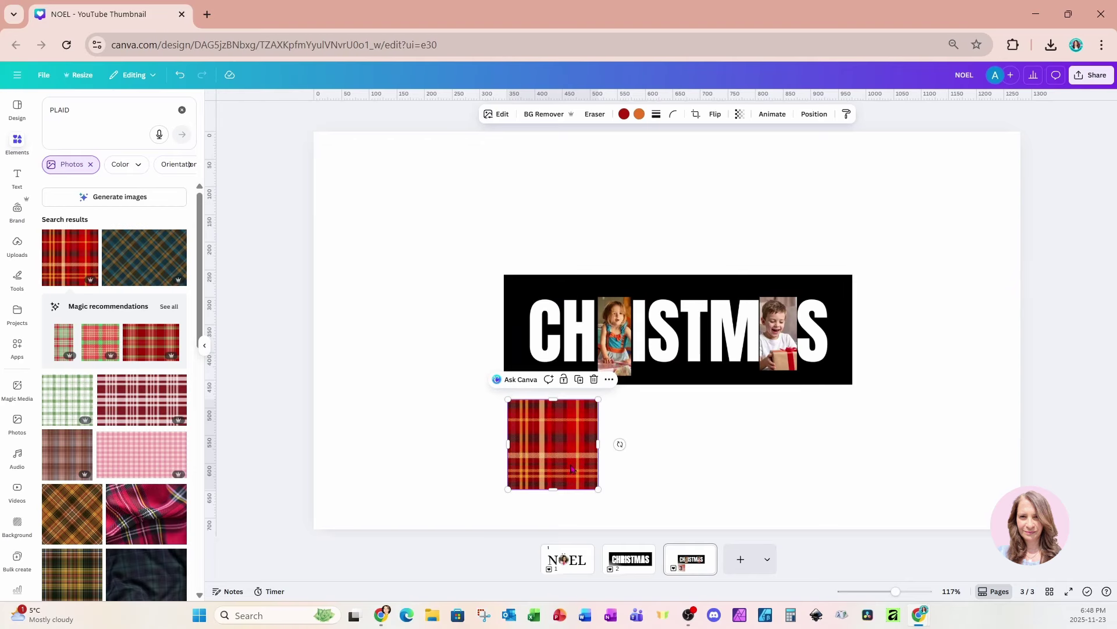
drag(573, 469, 710, 357)
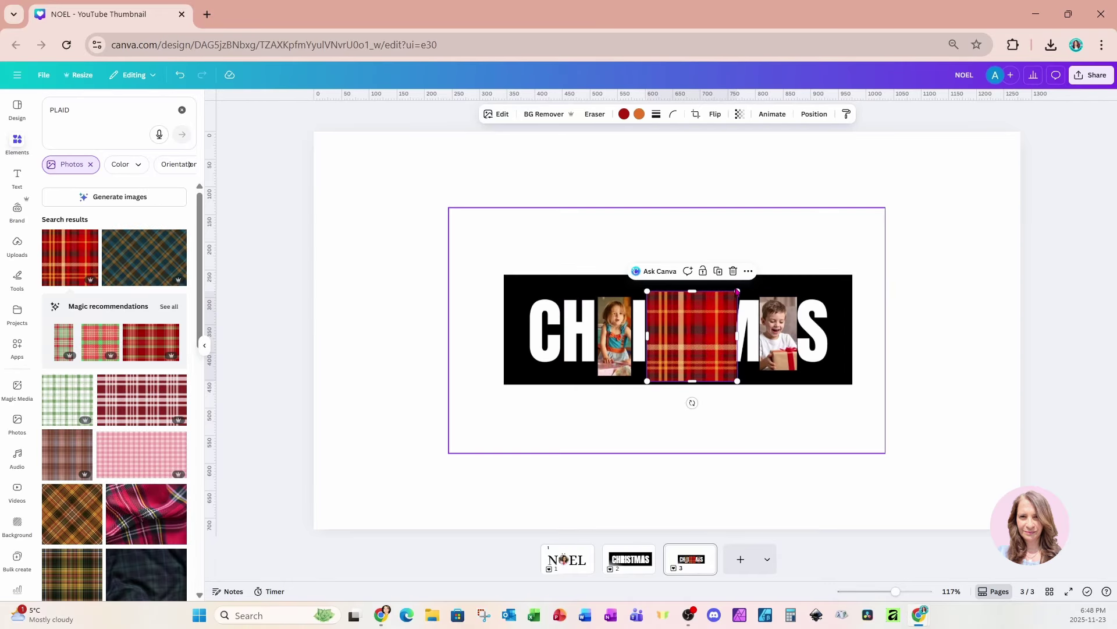
drag(739, 292, 722, 308)
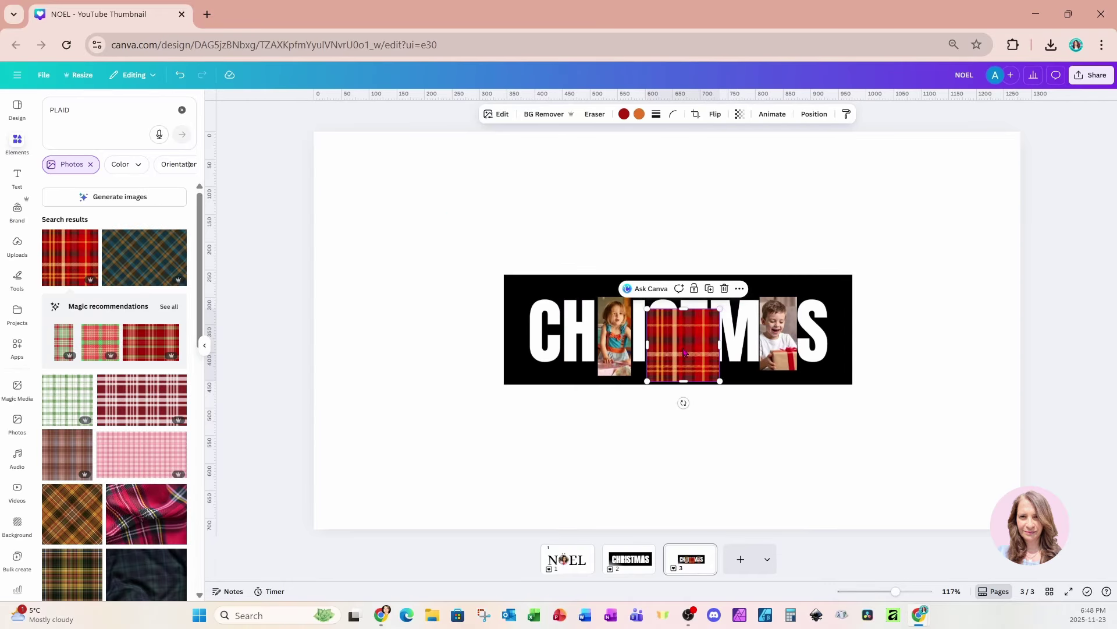
drag(684, 346, 707, 336)
click(406, 243)
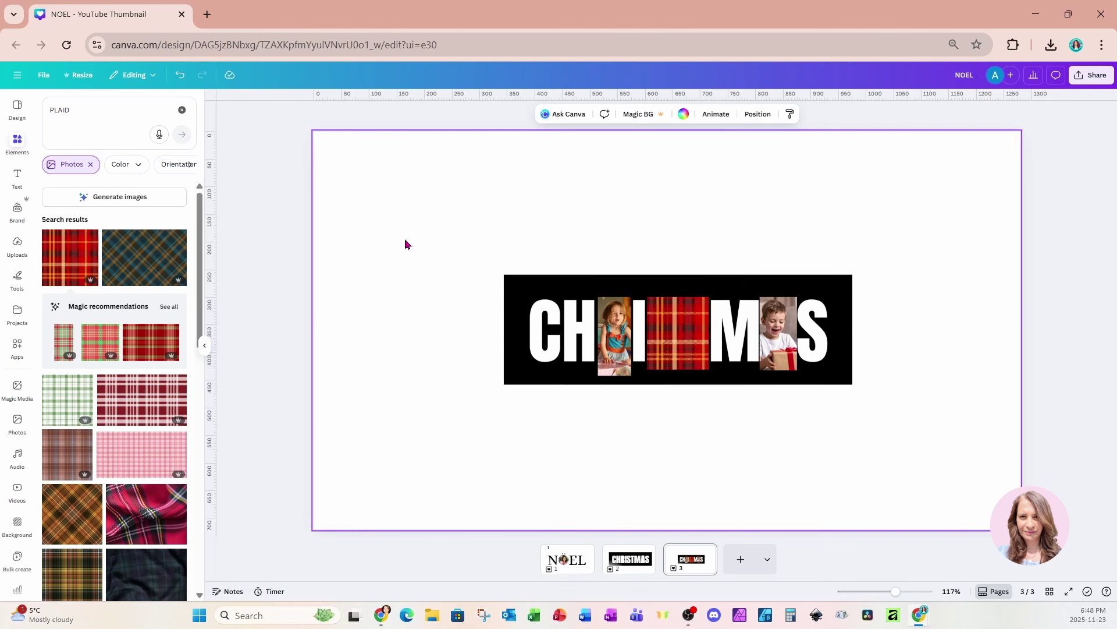
Add a rectangle, fit it over the letters C and H, and color it the red taken from the boy's photo.
key(r)
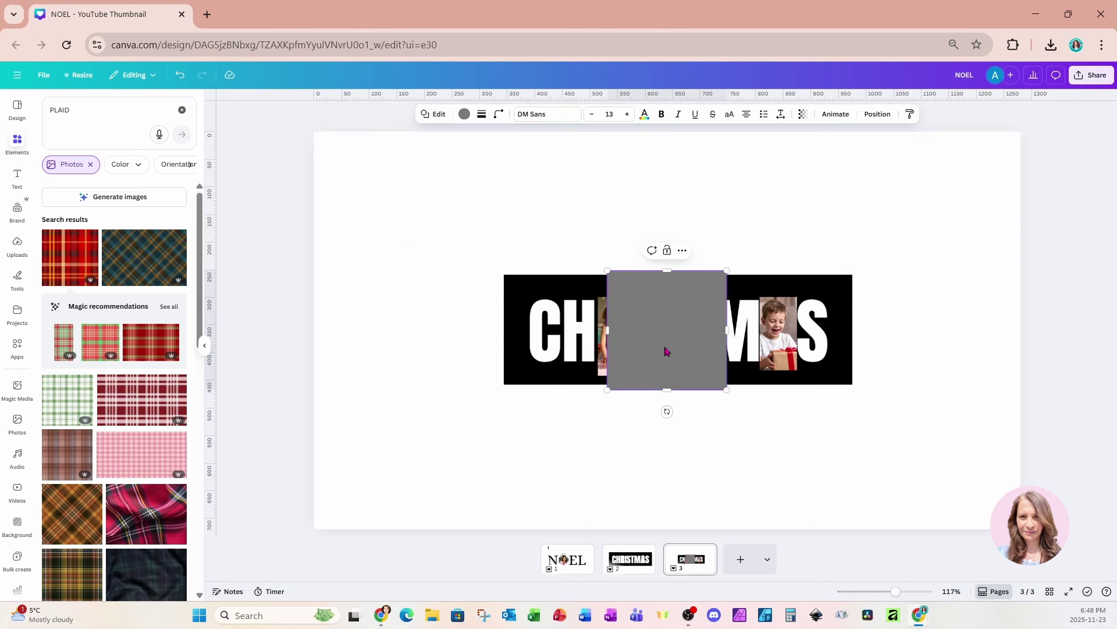
drag(666, 349, 594, 315)
drag(563, 252, 562, 295)
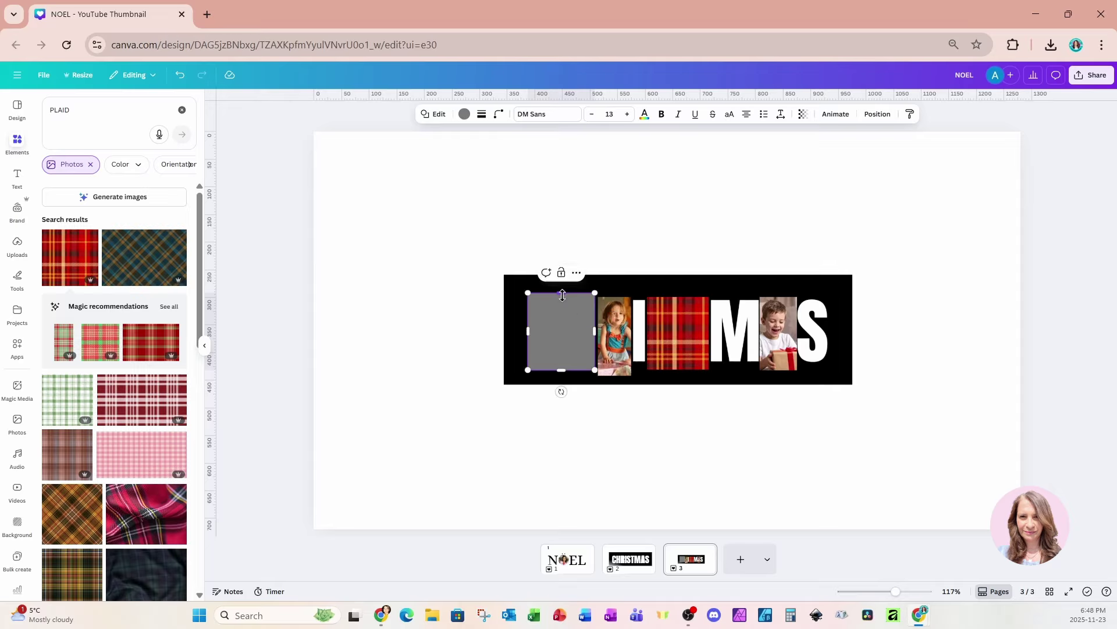
click(465, 115)
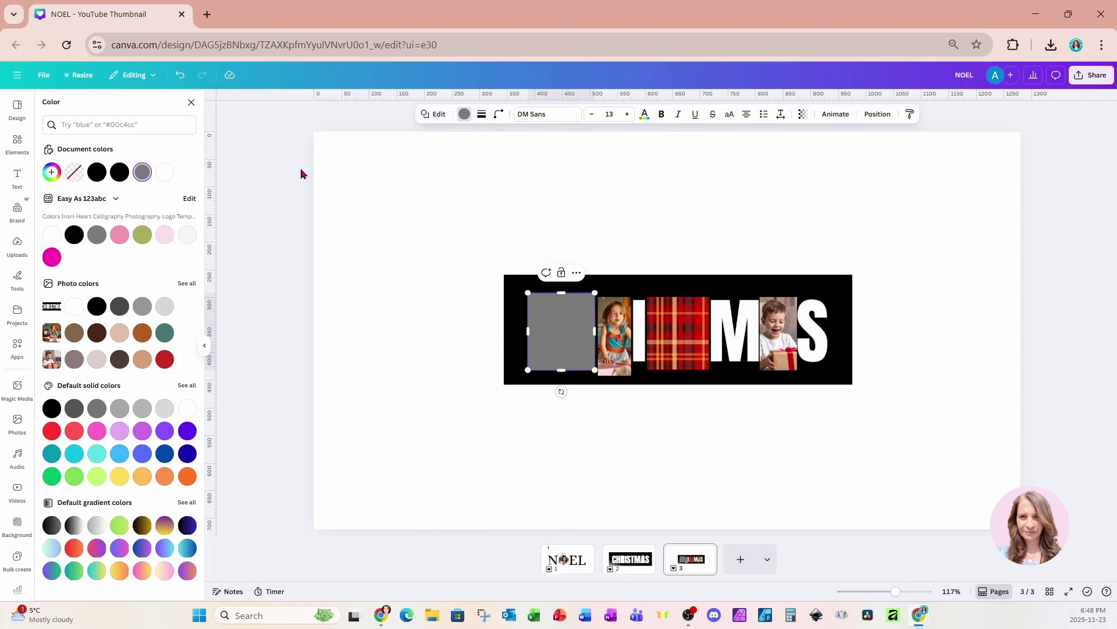
key(ctrl+z)
click(165, 359)
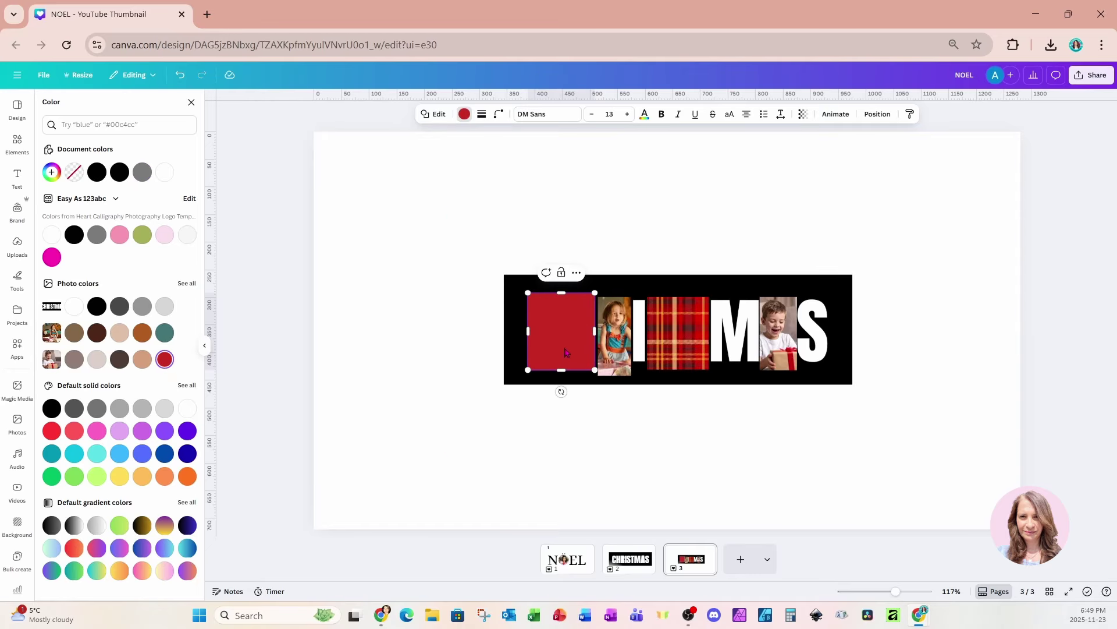
click(551, 414)
Duplicate the red rectangle to cover the letter M and the final S, narrowing the copies to fit.
click(567, 294)
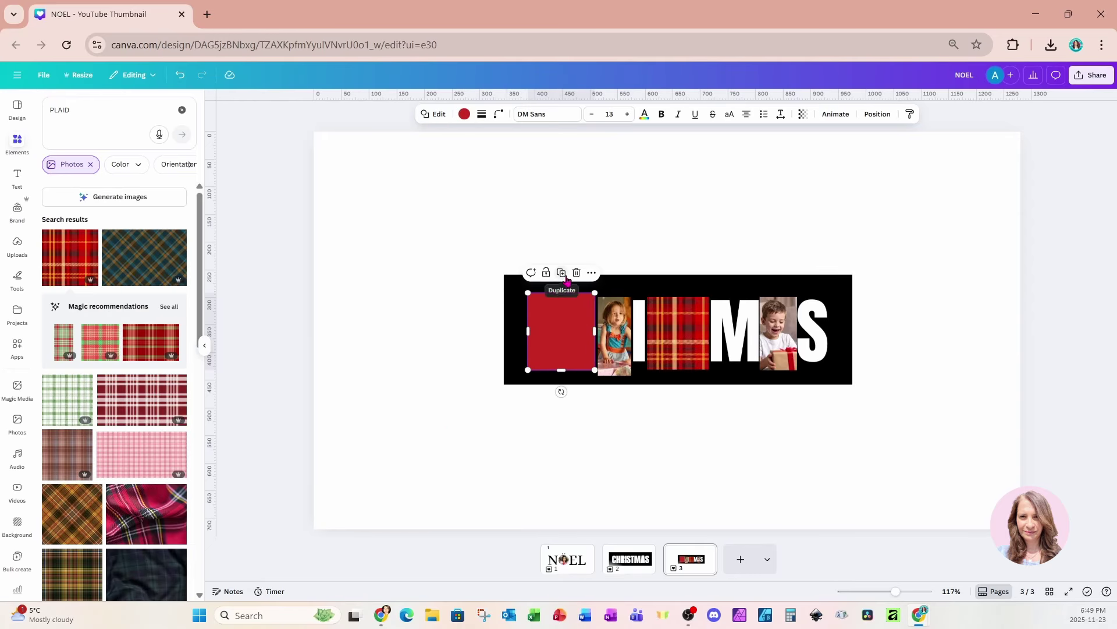
click(561, 272)
drag(553, 335, 733, 330)
click(825, 276)
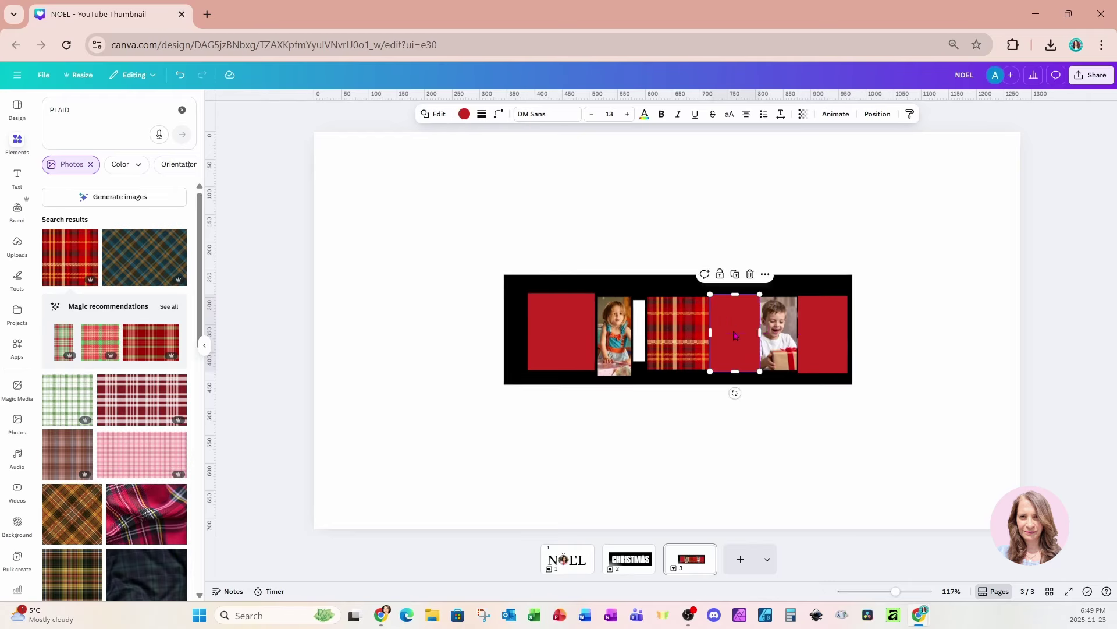
Recolor the rectangle over the M teal green from the girl's photo and fit a narrowed duplicate over the letter I.
click(464, 113)
click(165, 334)
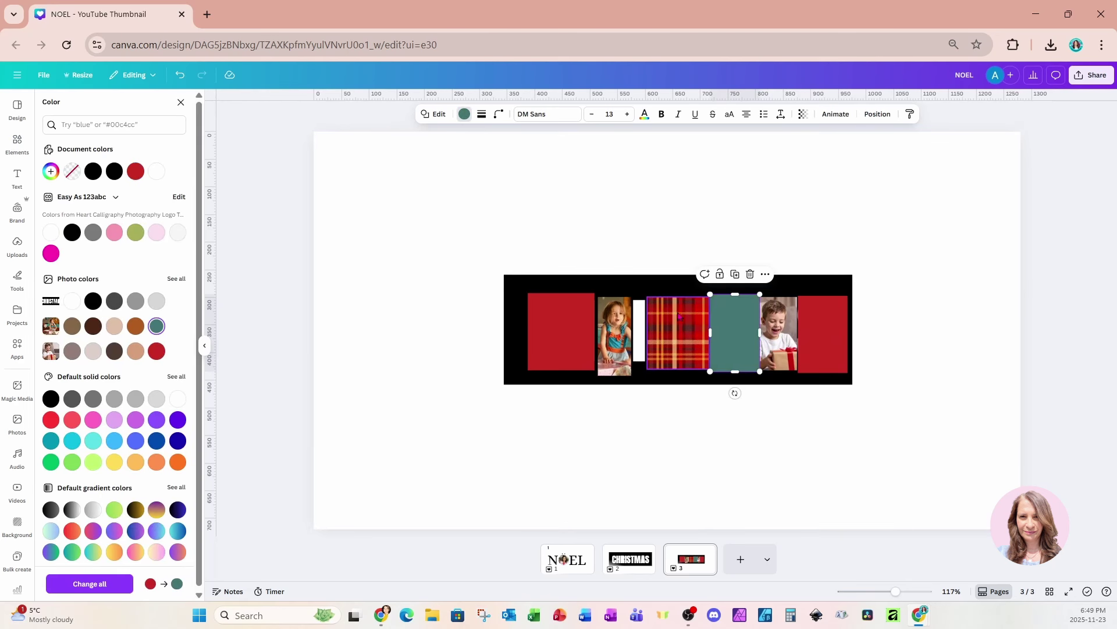
click(735, 274)
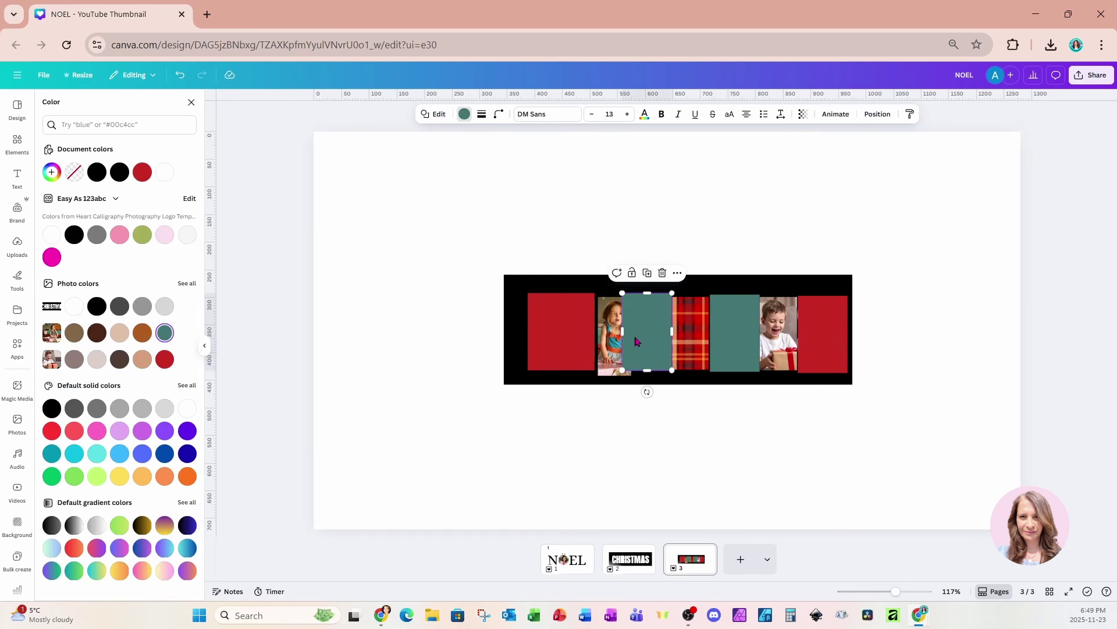
mouse_move(626, 331)
mouse_down()
mouse_move(670, 330)
mouse_move(644, 331)
mouse_up()
Move the CHRISTMAS image to the top of the layer stack so the photos and colors fill its letters.
click(878, 114)
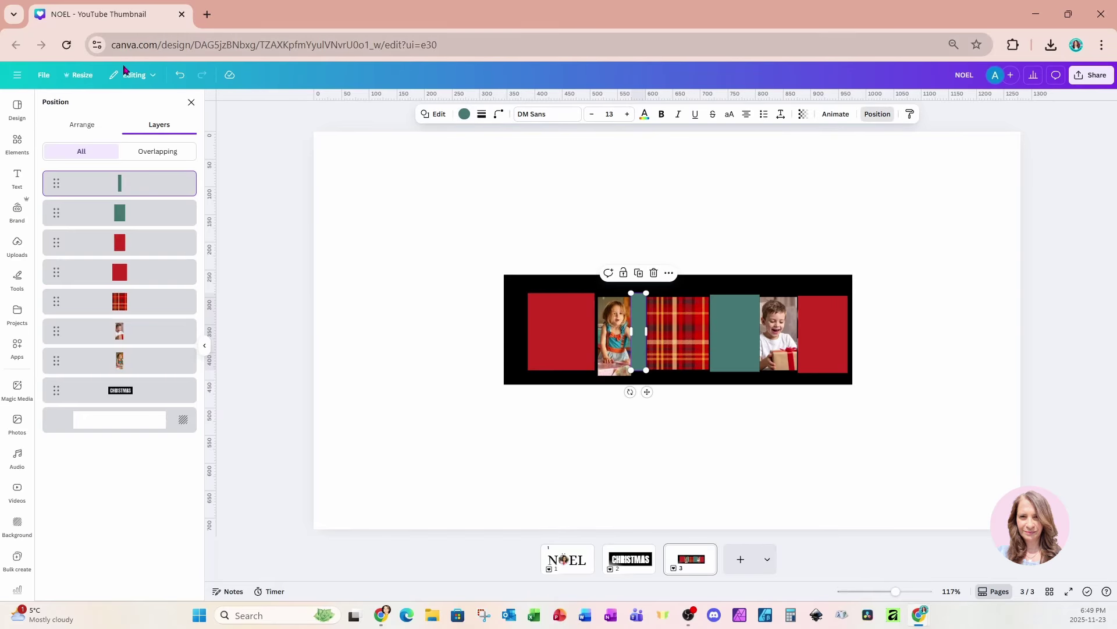
drag(155, 393, 157, 184)
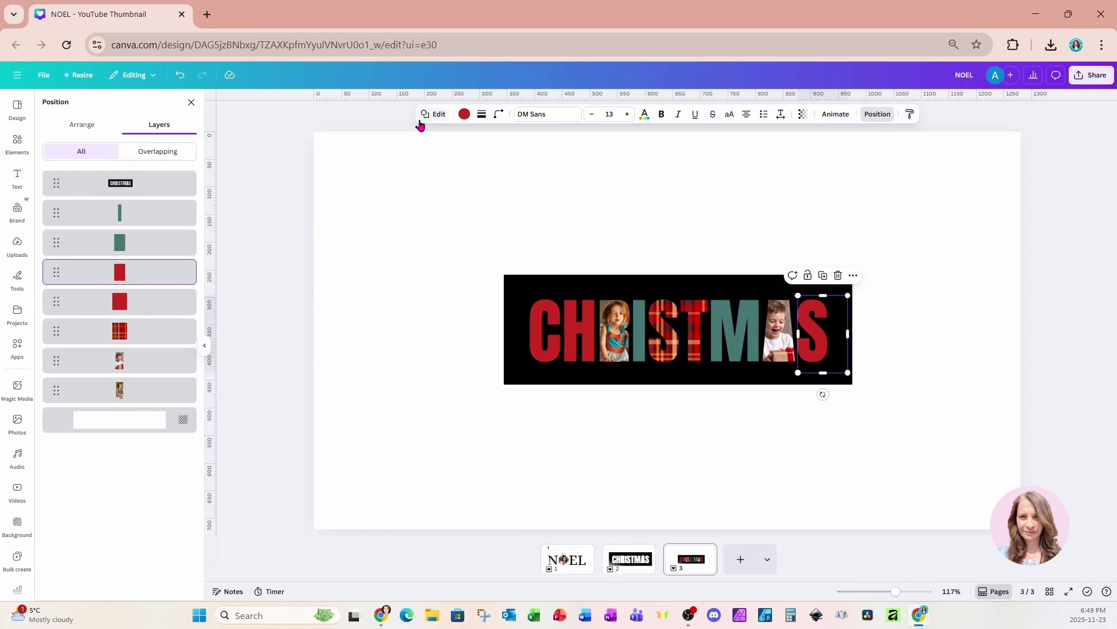
Recolor the rectangle behind the final S to the custom dark red #900500.
click(464, 114)
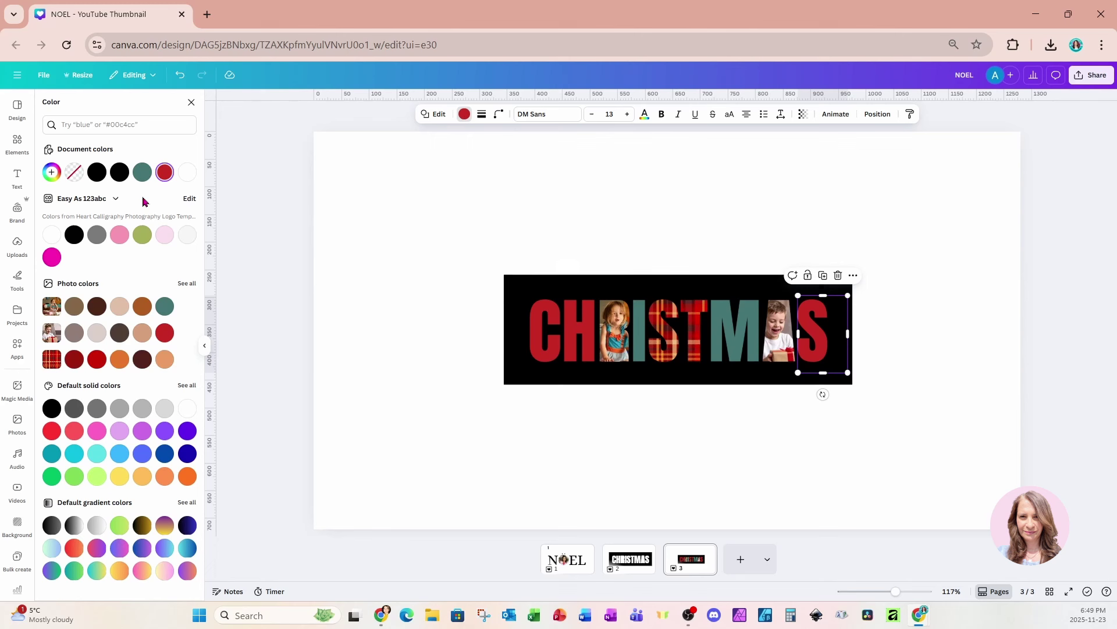
click(51, 171)
drag(157, 231, 194, 243)
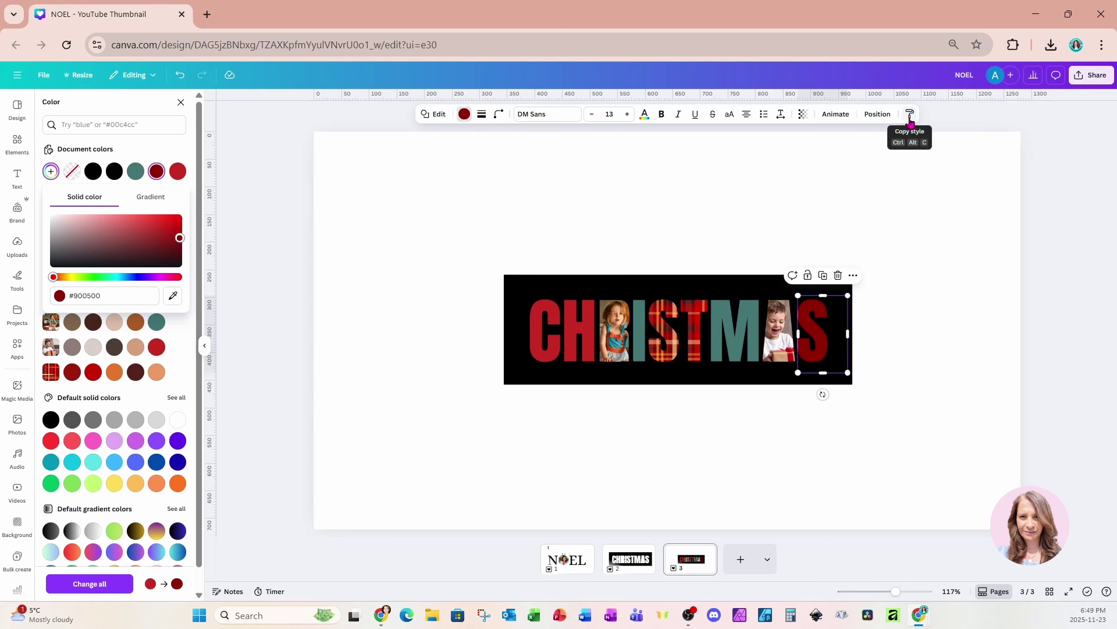
Recolor the rectangle behind the letters C and H to the same dark red as the final S.
click(877, 115)
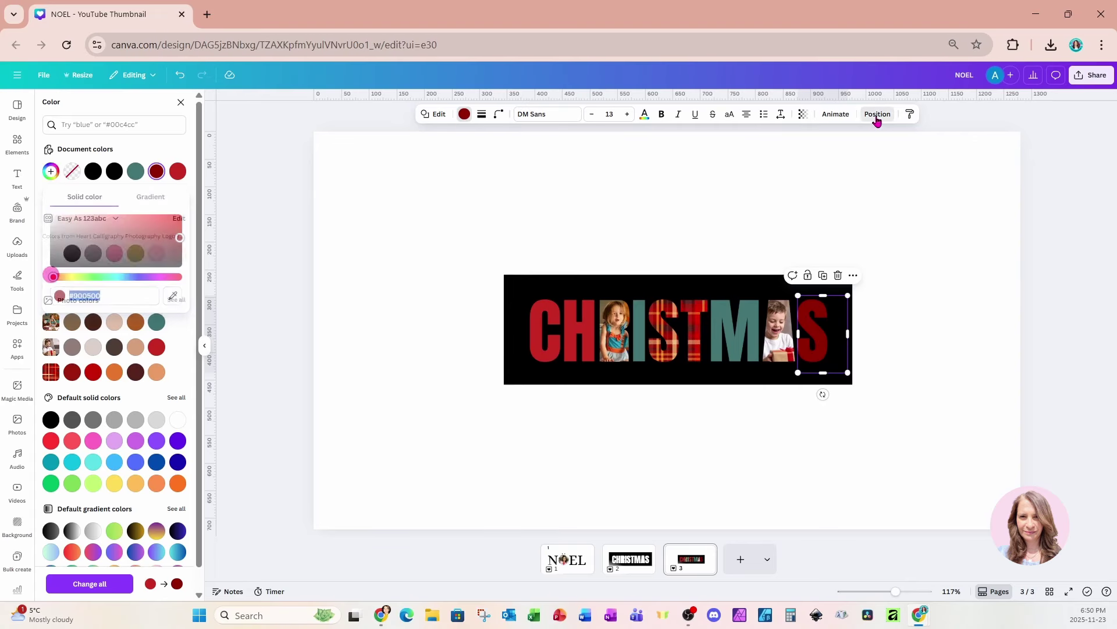
click(177, 301)
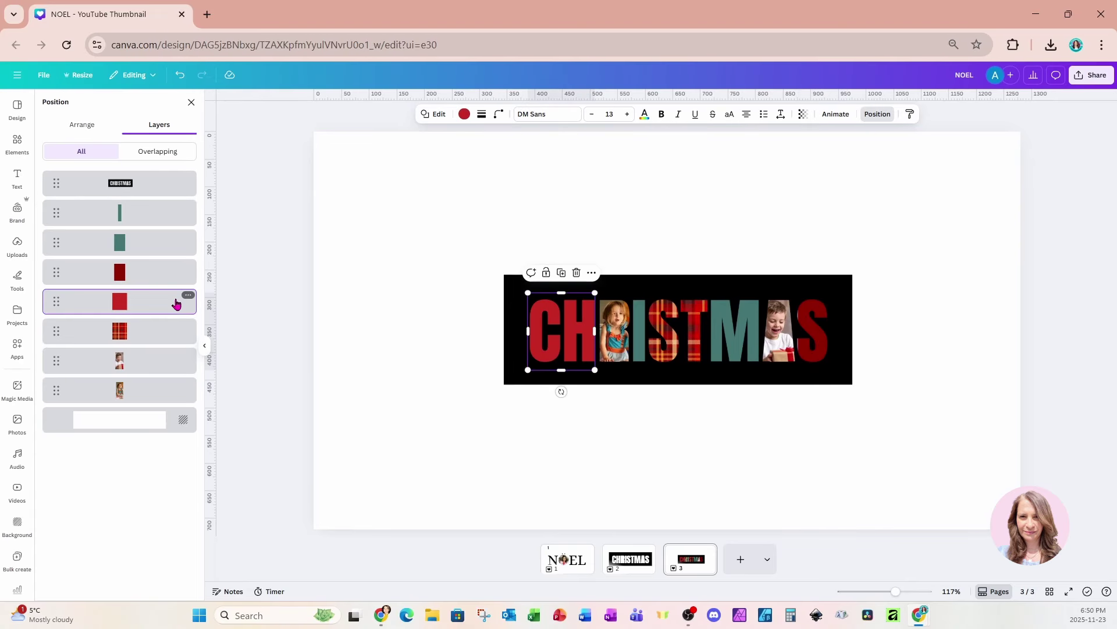
click(464, 115)
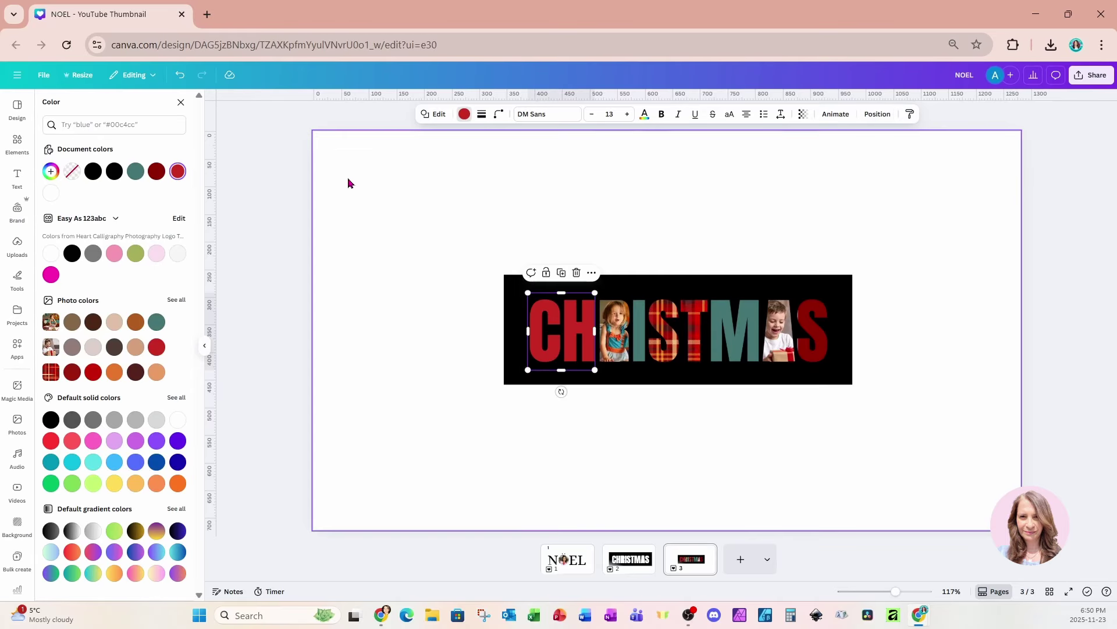
click(156, 171)
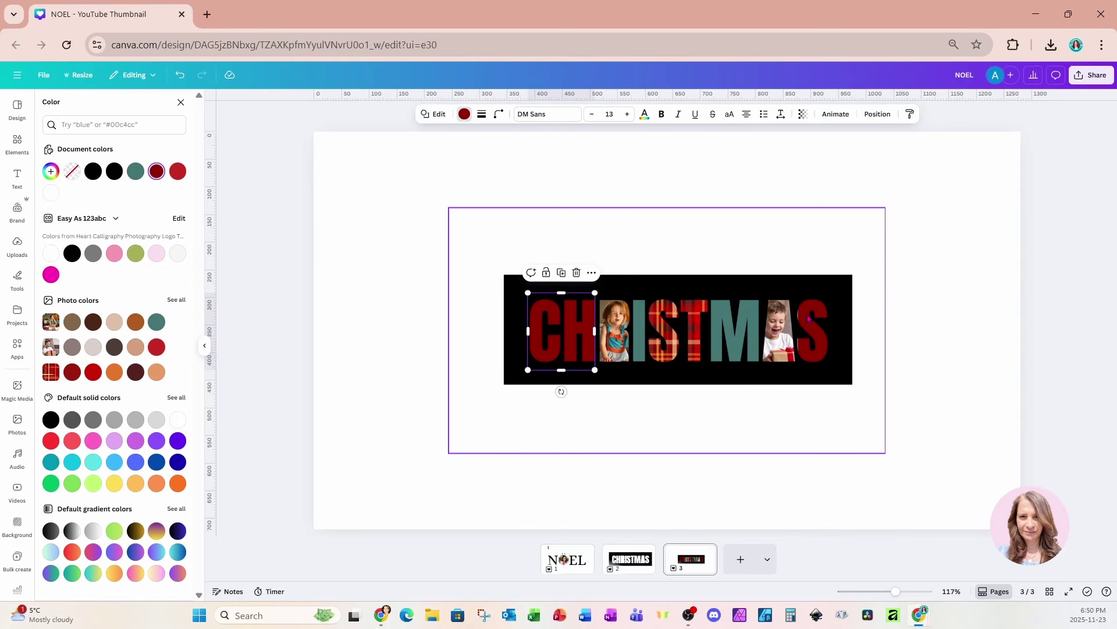
Narrow the boy's photo slightly on its right side and widen the final S's red rectangle to meet the A.
click(876, 114)
click(150, 275)
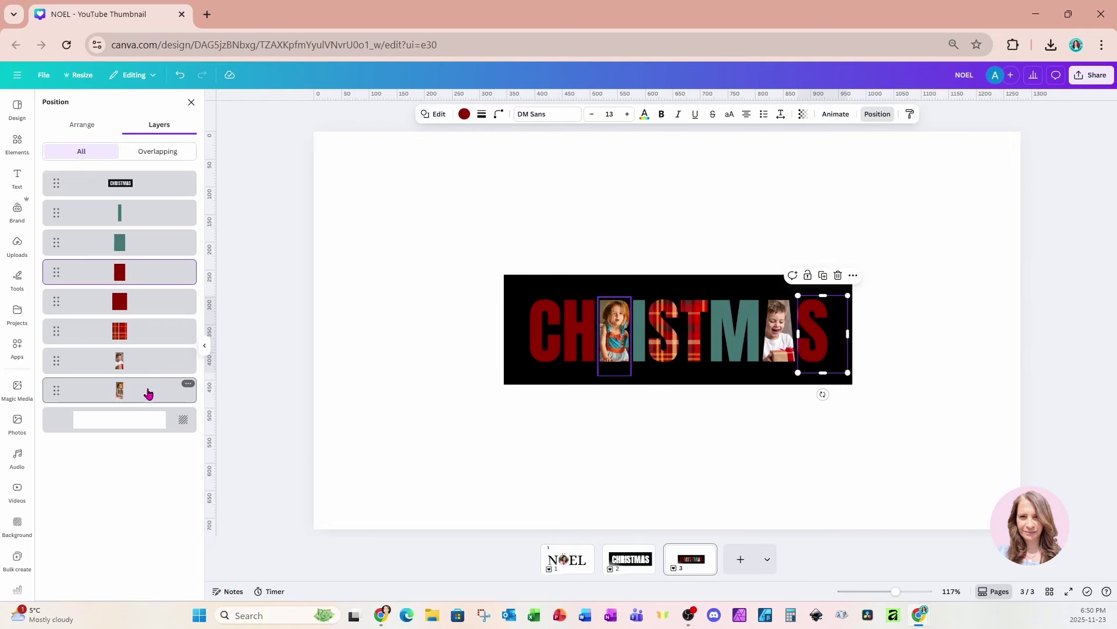
click(145, 361)
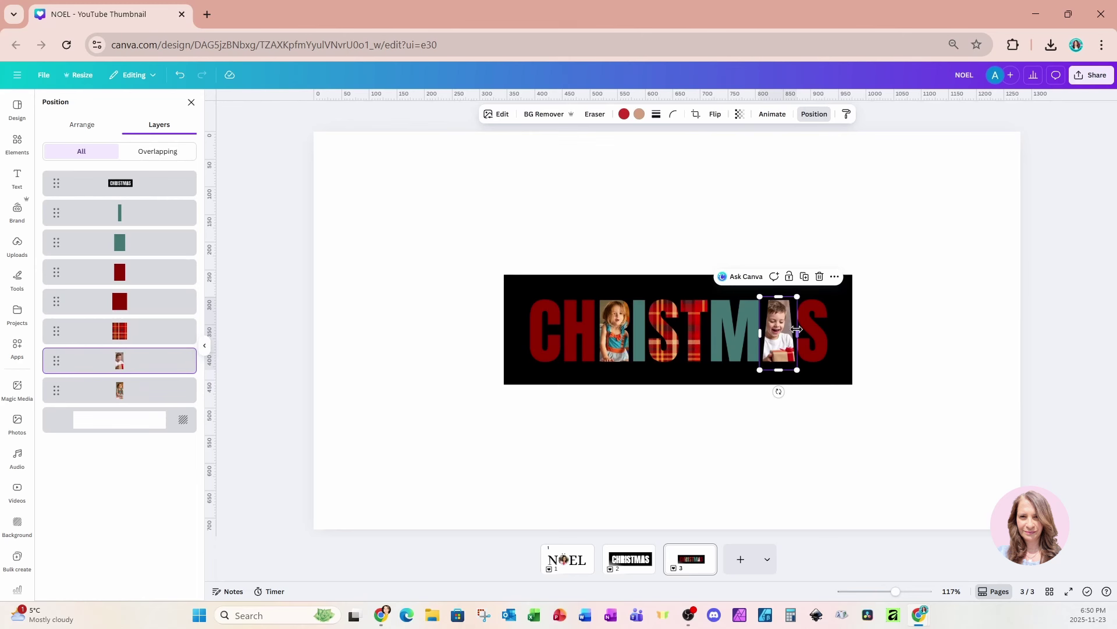
drag(797, 332, 796, 332)
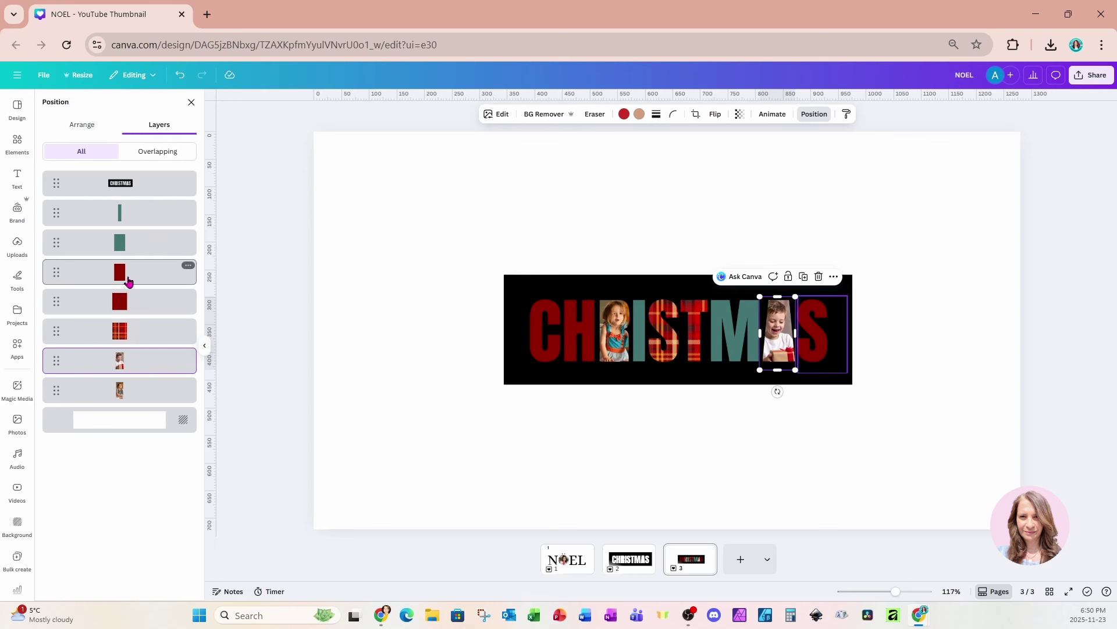
click(187, 267)
drag(798, 334, 795, 334)
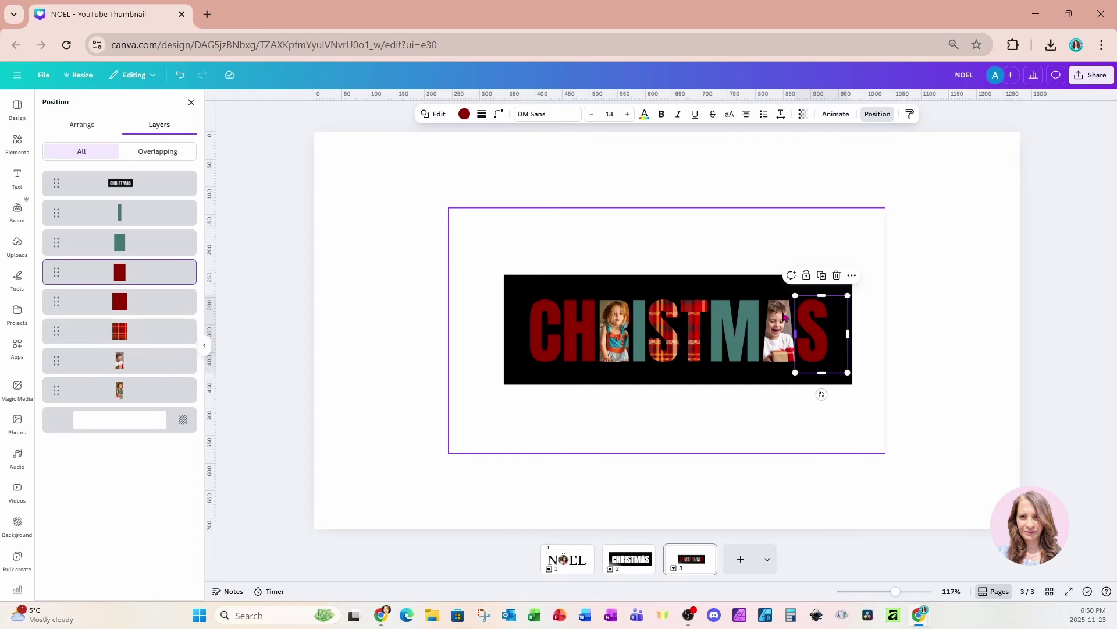
click(395, 228)
Apply a custom duotone to the CHRISTMAS image with white shadows and #FFFCFC highlights.
click(137, 191)
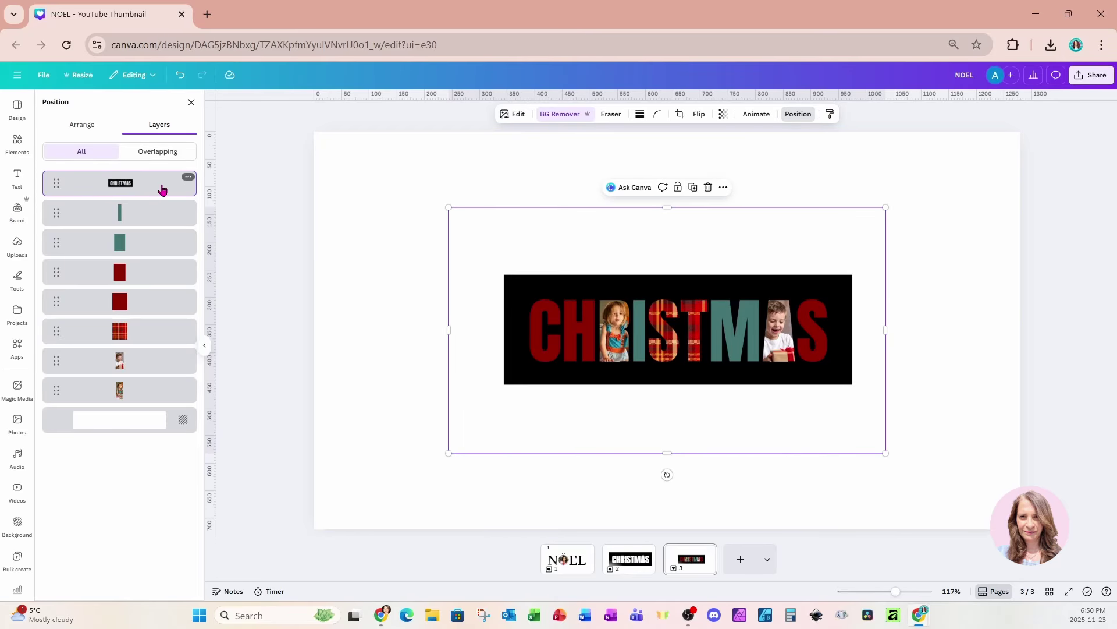
click(508, 117)
click(107, 411)
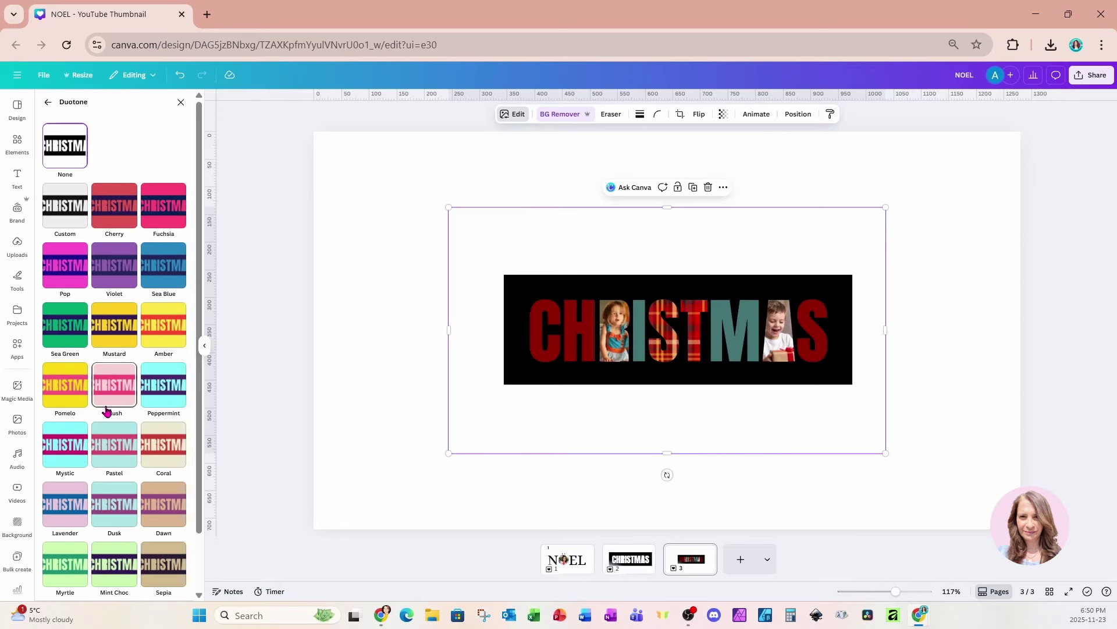
click(66, 219)
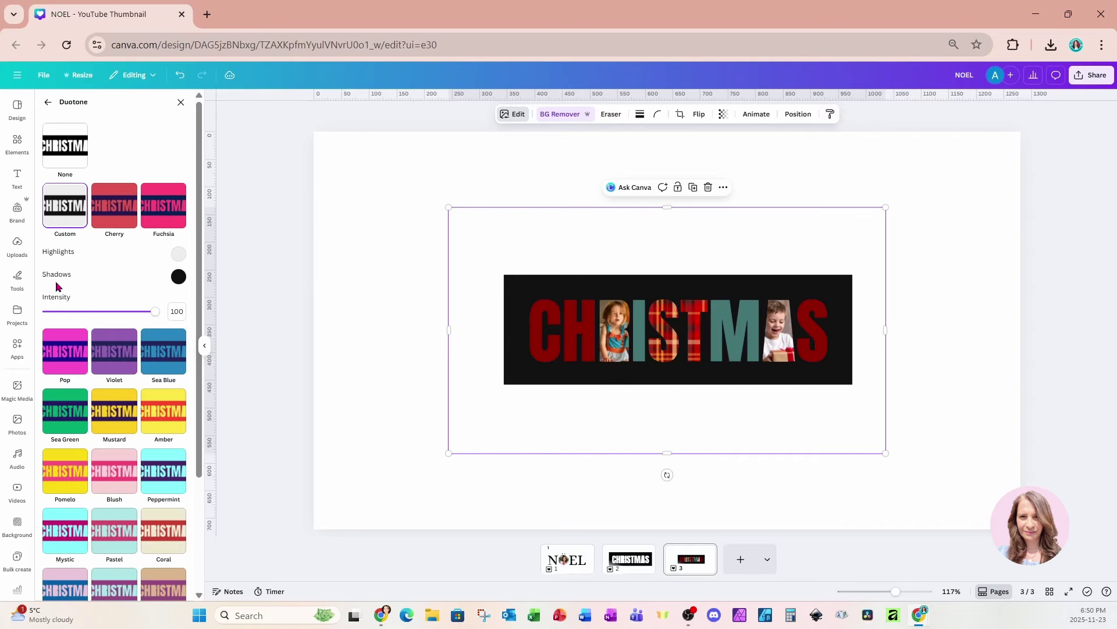
click(178, 277)
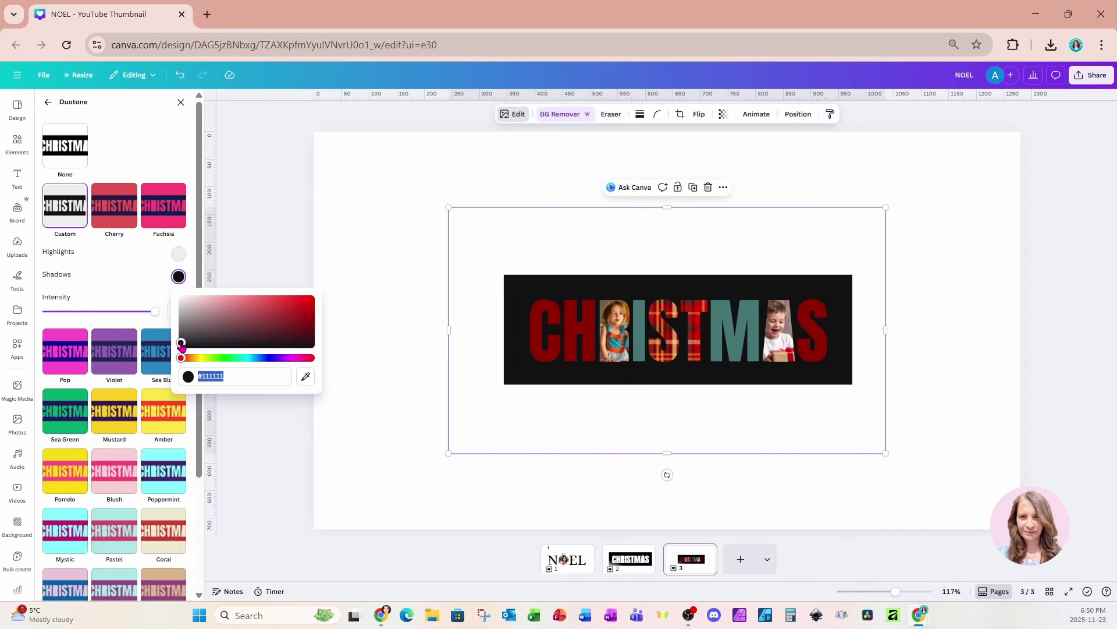
drag(182, 347, 180, 260)
click(179, 258)
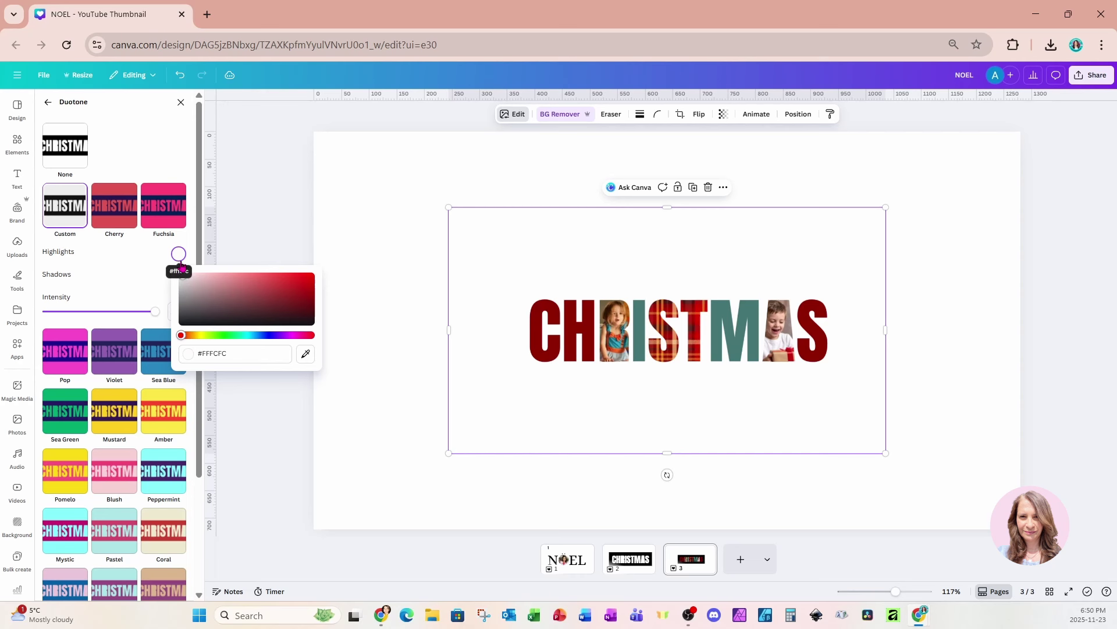
Select the whole CHRISTMAS composition and scale it up to about 1,380 px wide.
click(384, 184)
drag(382, 178, 934, 483)
drag(886, 453, 1018, 528)
drag(448, 207, 250, 108)
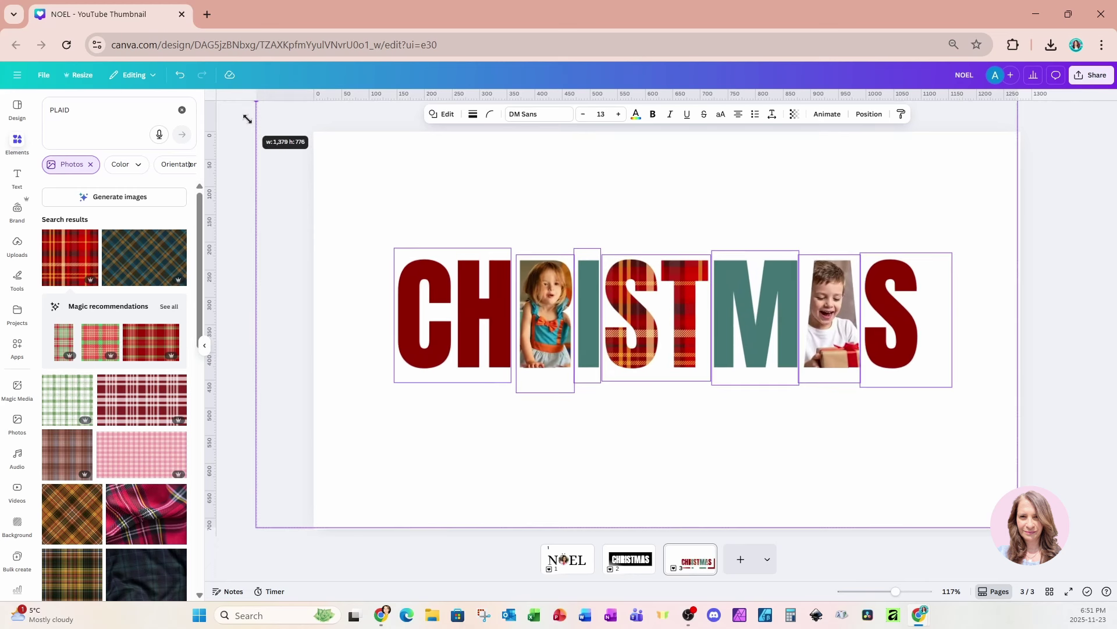
Download only the current page, page 3, as a PNG.
click(1091, 74)
click(947, 284)
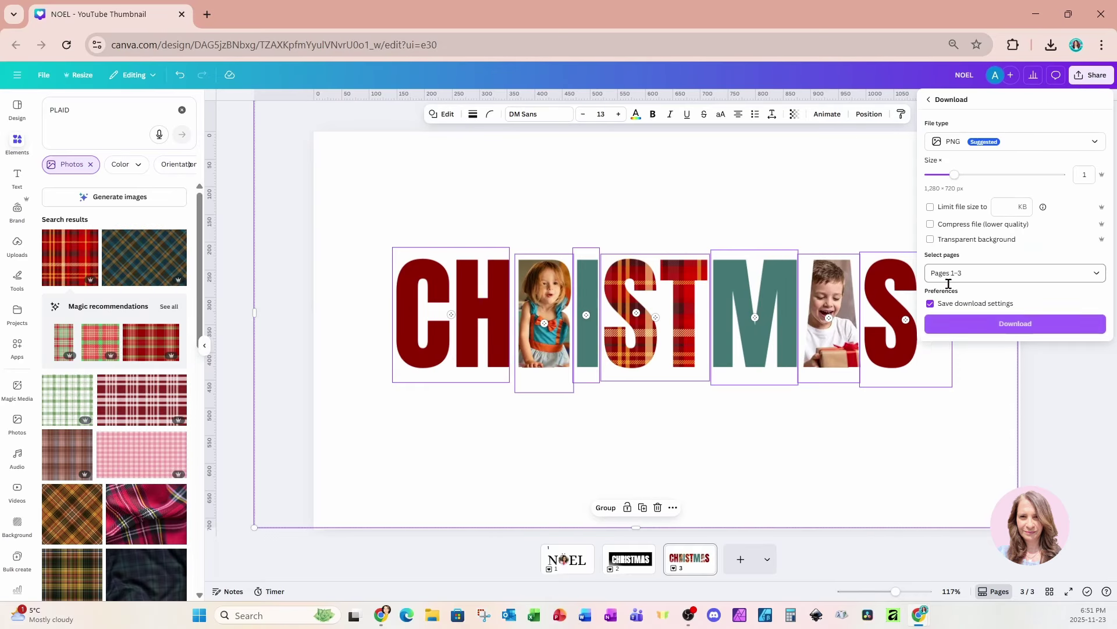
click(949, 272)
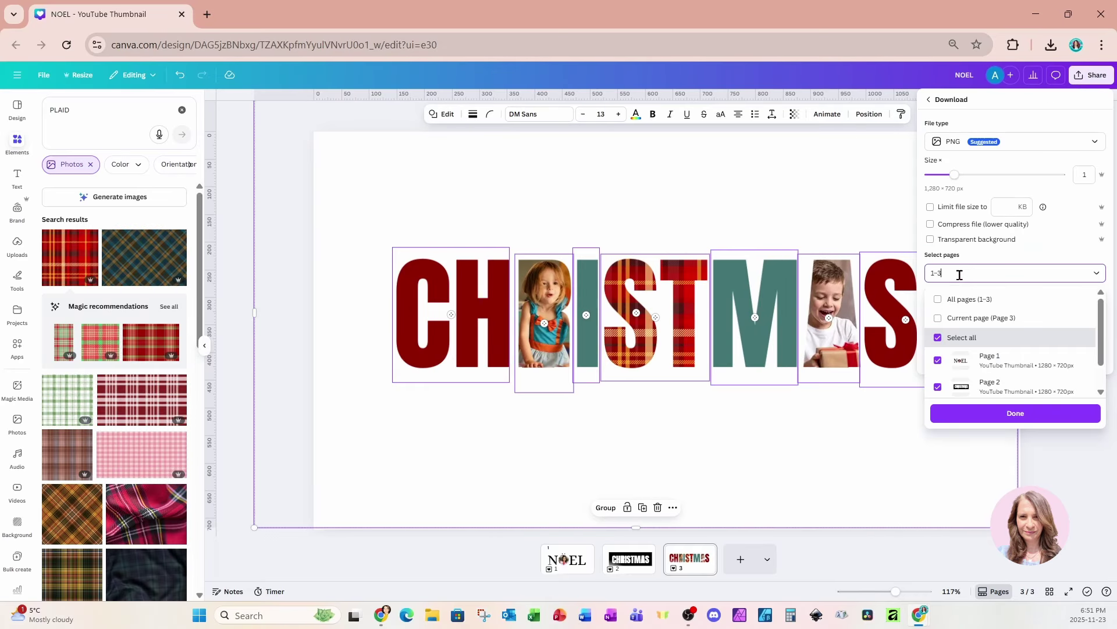
click(975, 323)
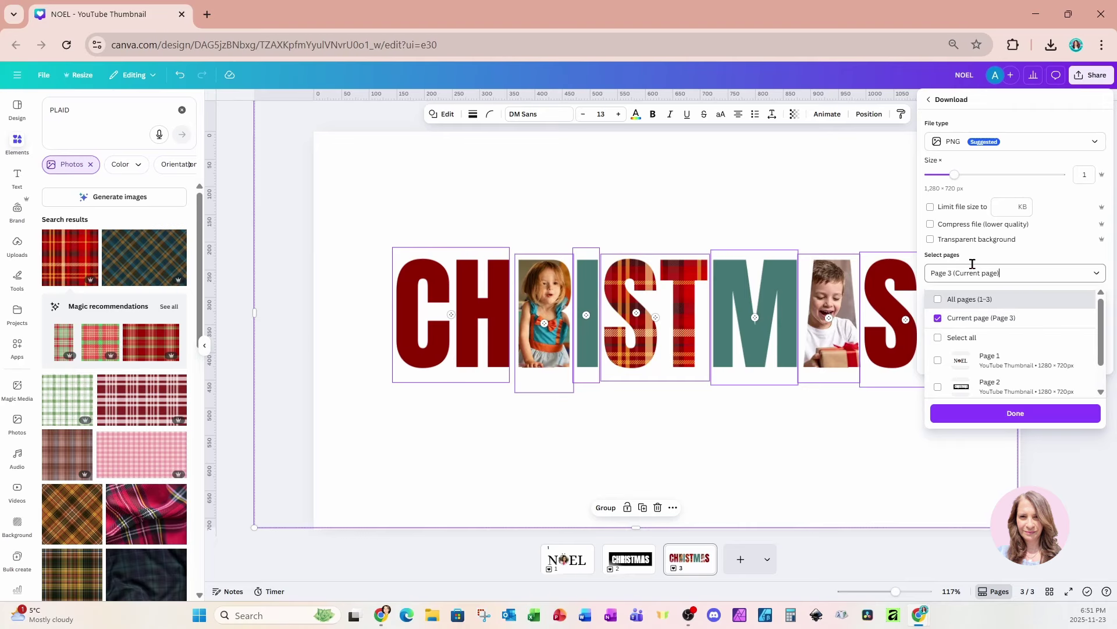
click(970, 414)
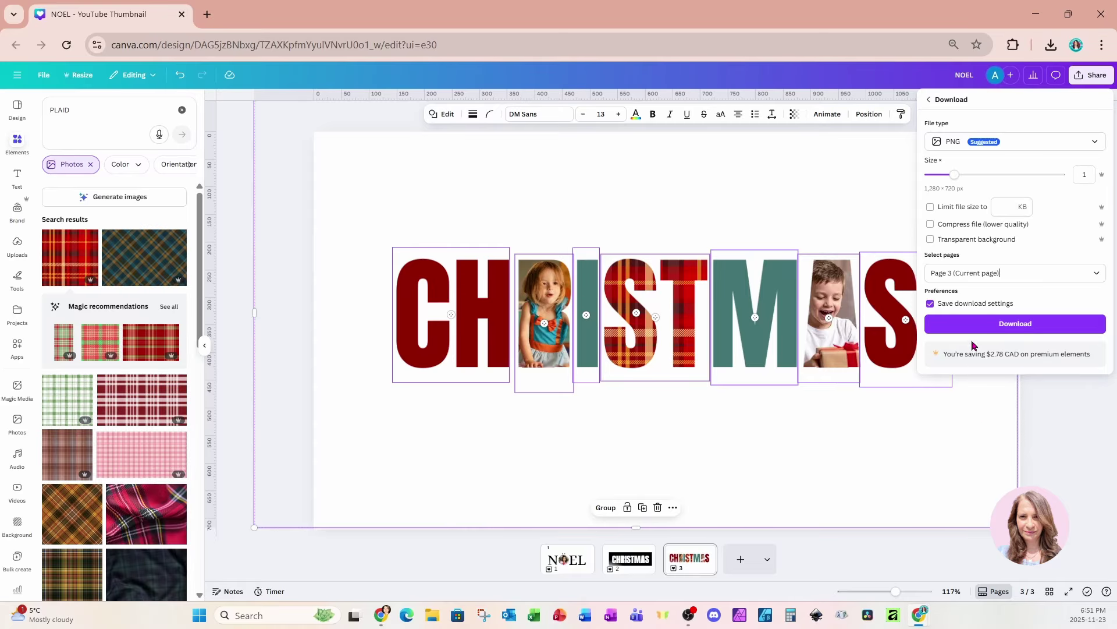
click(973, 327)
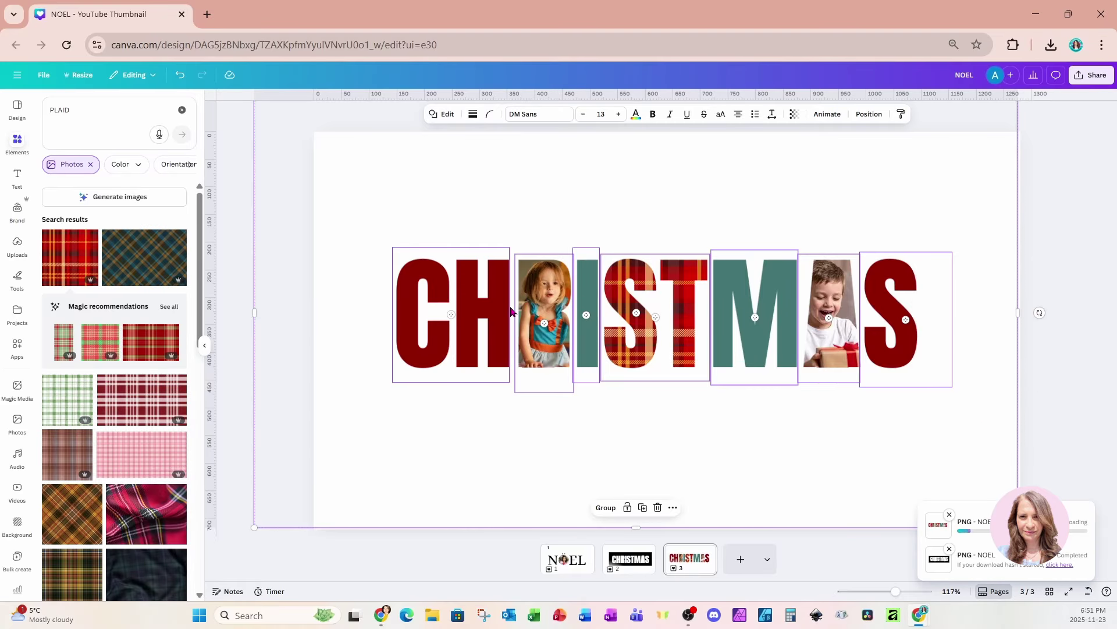
Add a new page and place the downloaded NOEL (1).png on it.
click(740, 559)
click(1054, 51)
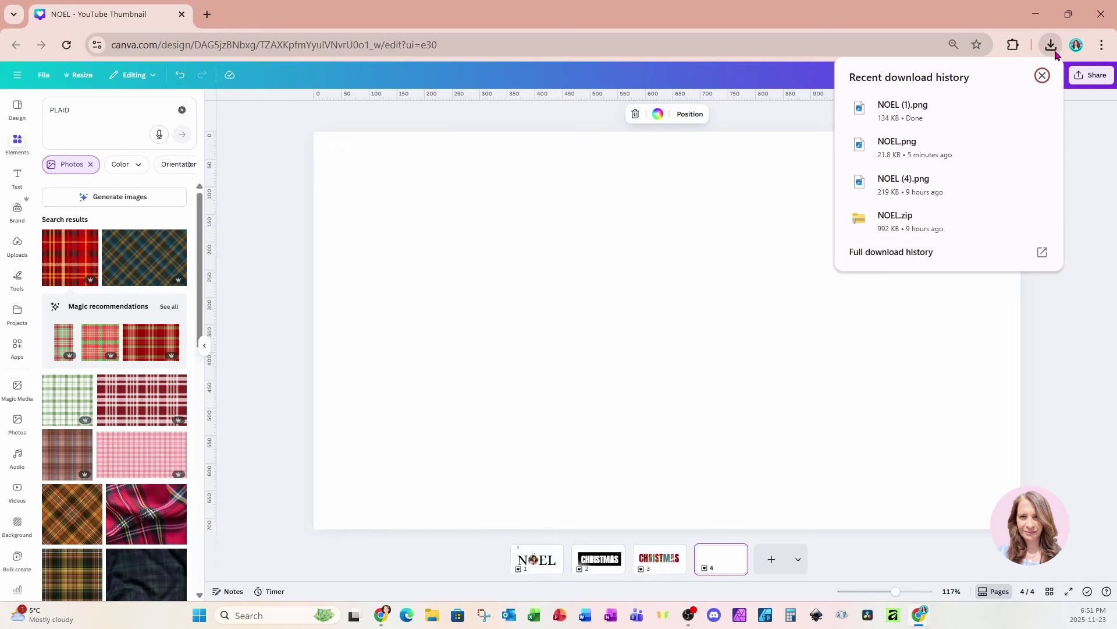
drag(938, 111, 602, 347)
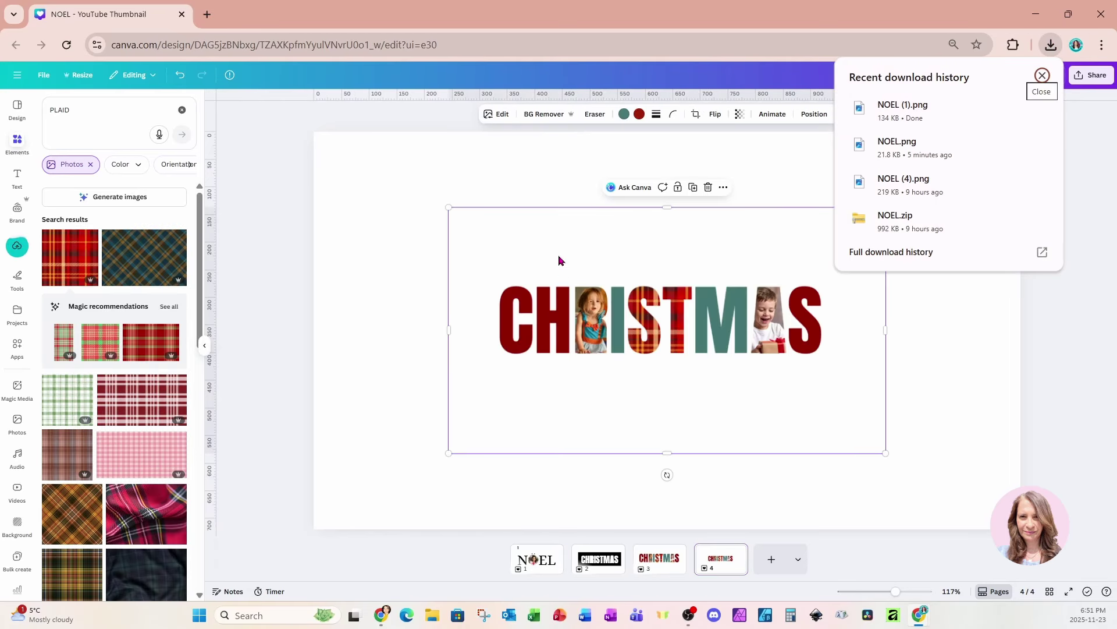
Set the new page's background to the light pink brand color.
click(541, 179)
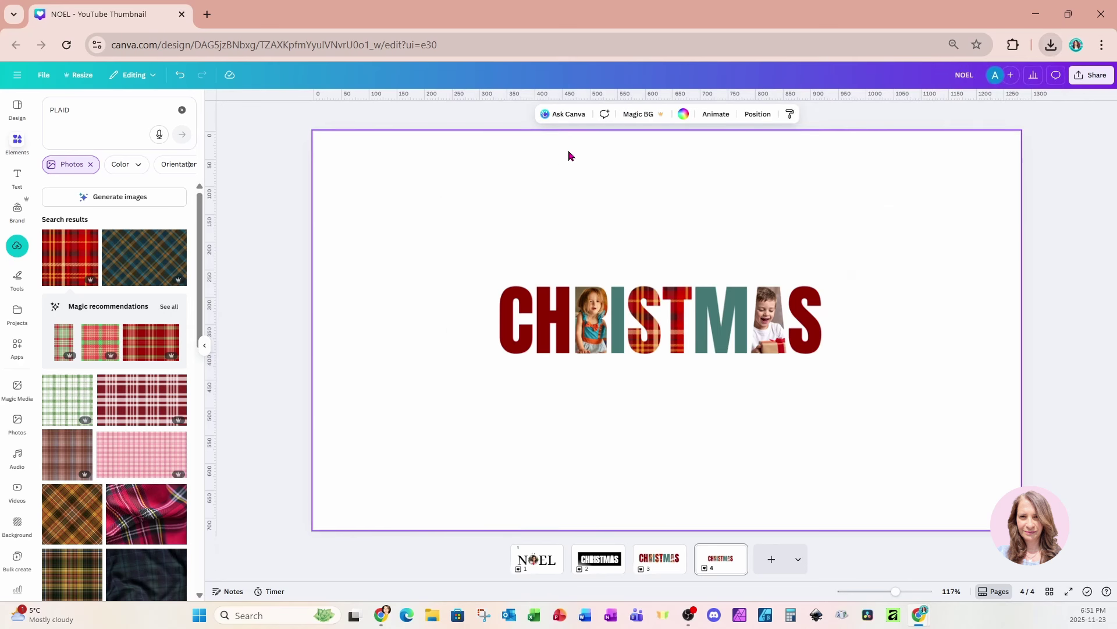
click(685, 114)
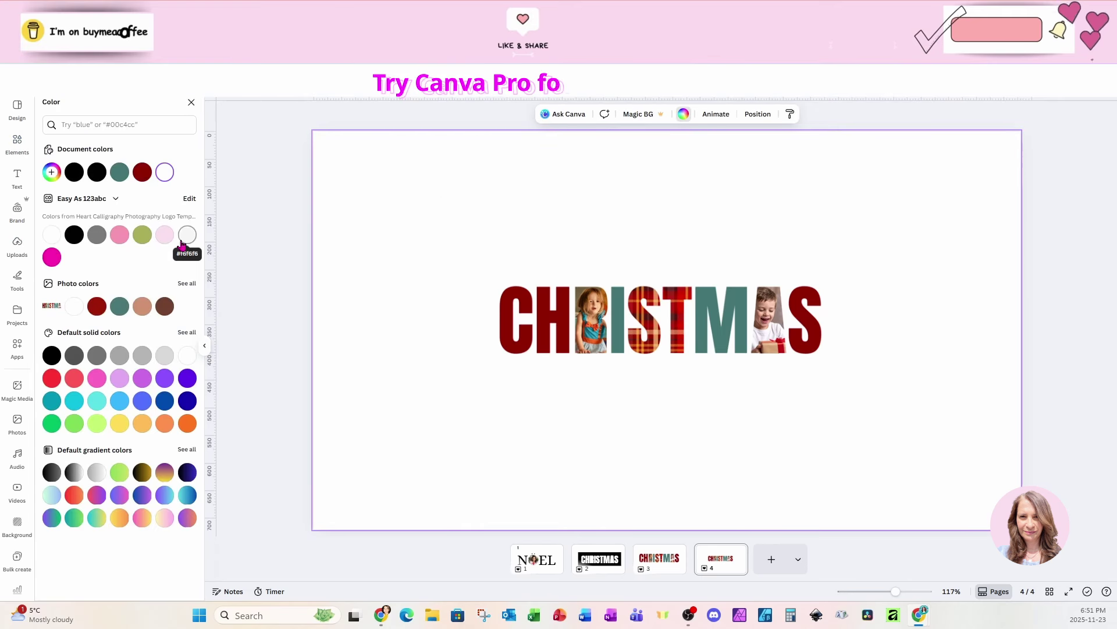
click(164, 235)
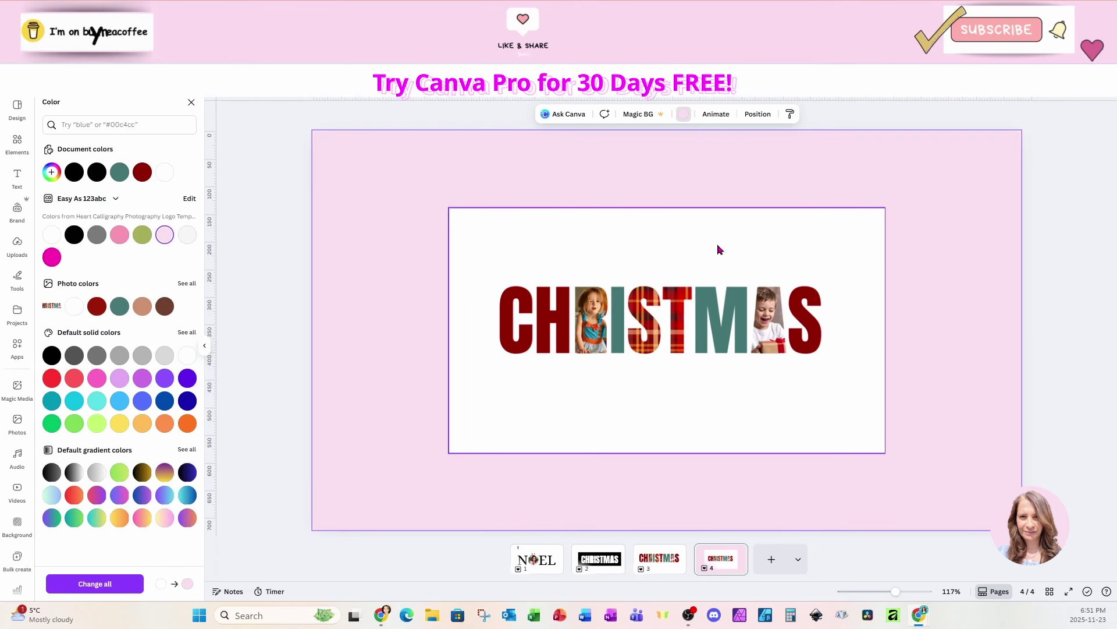
Remove the CHRISTMAS image's white background and crop away the empty space above and below the word.
click(738, 430)
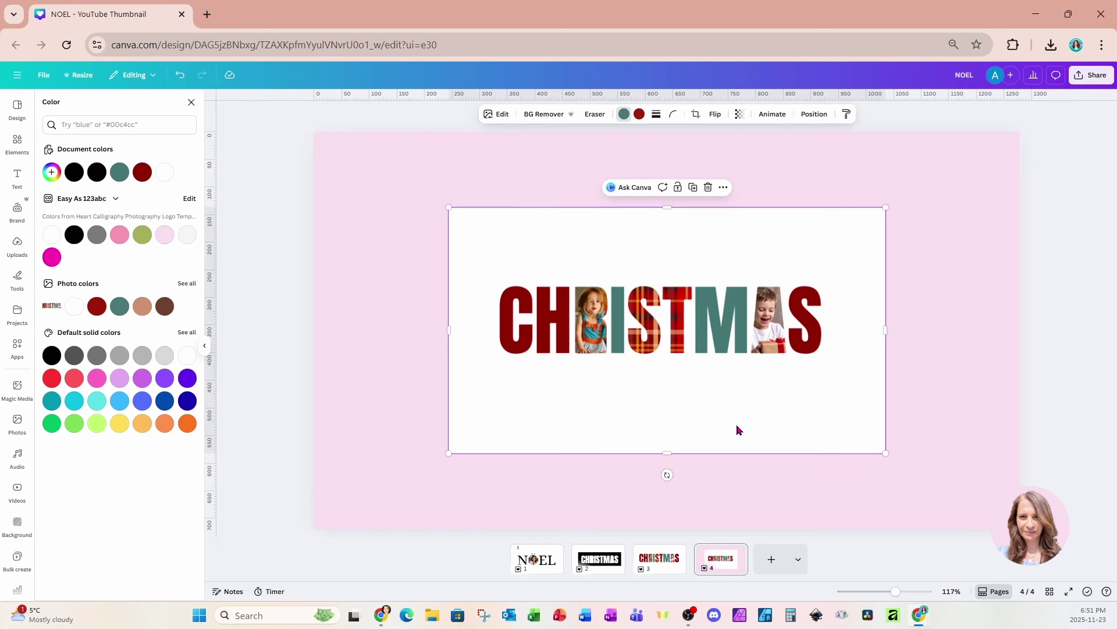
click(538, 115)
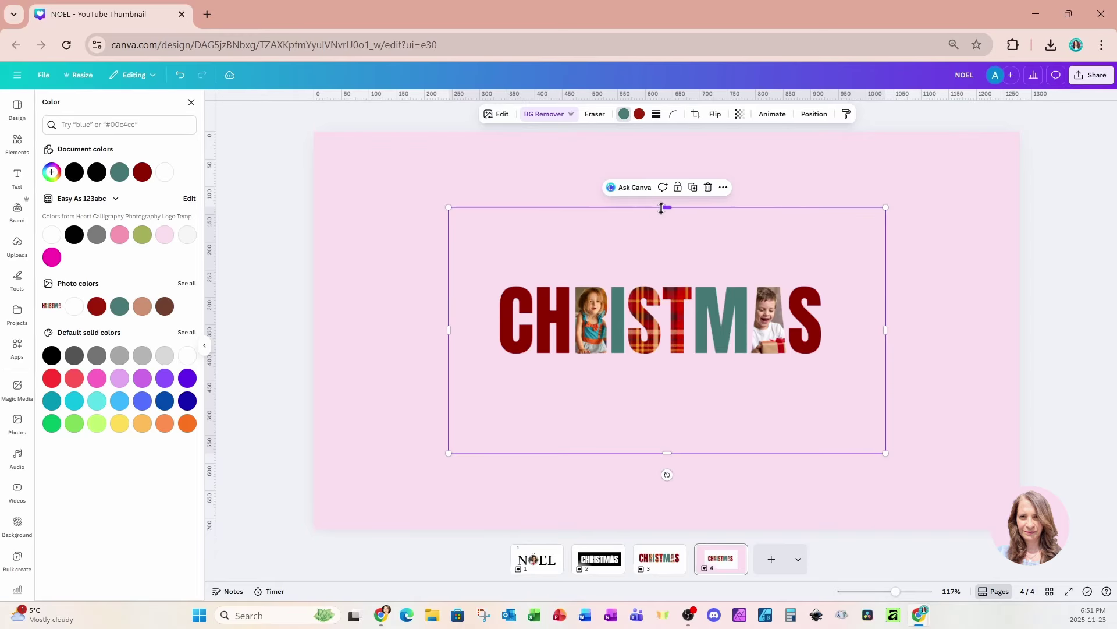
drag(666, 207, 667, 259)
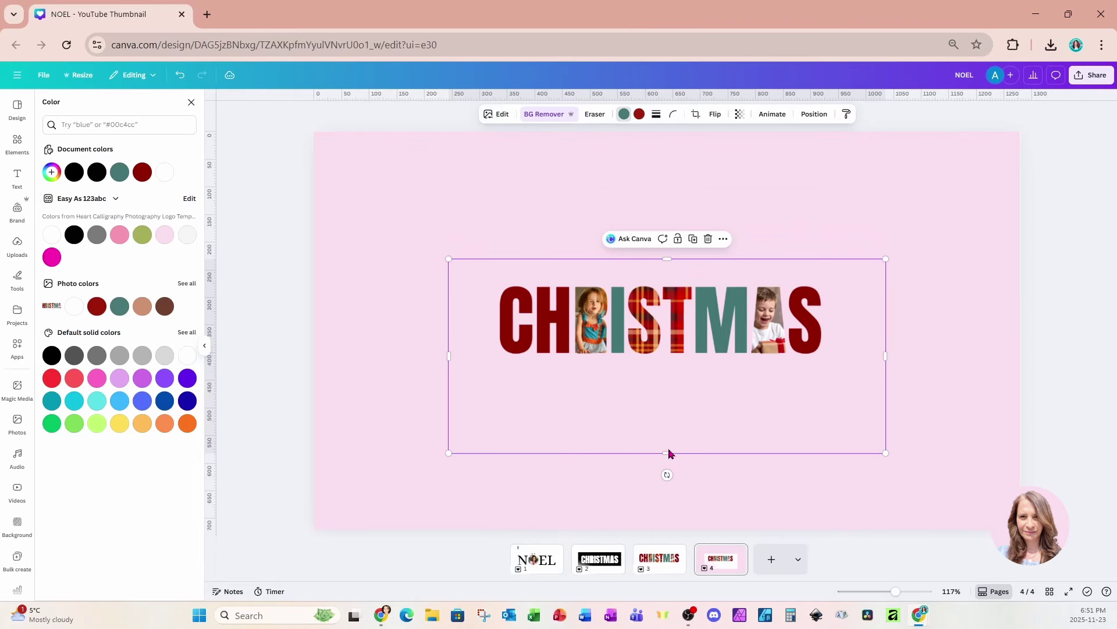
drag(667, 454, 670, 379)
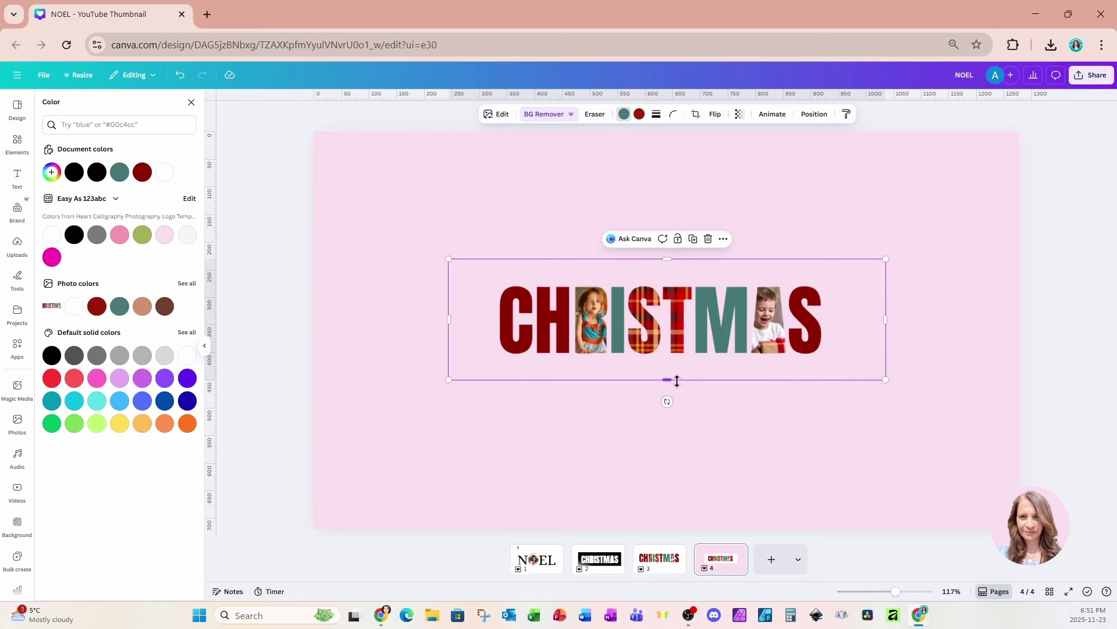
Add a Drop shadow to the CHRISTMAS image with intensity 58 and distance 22.
click(498, 115)
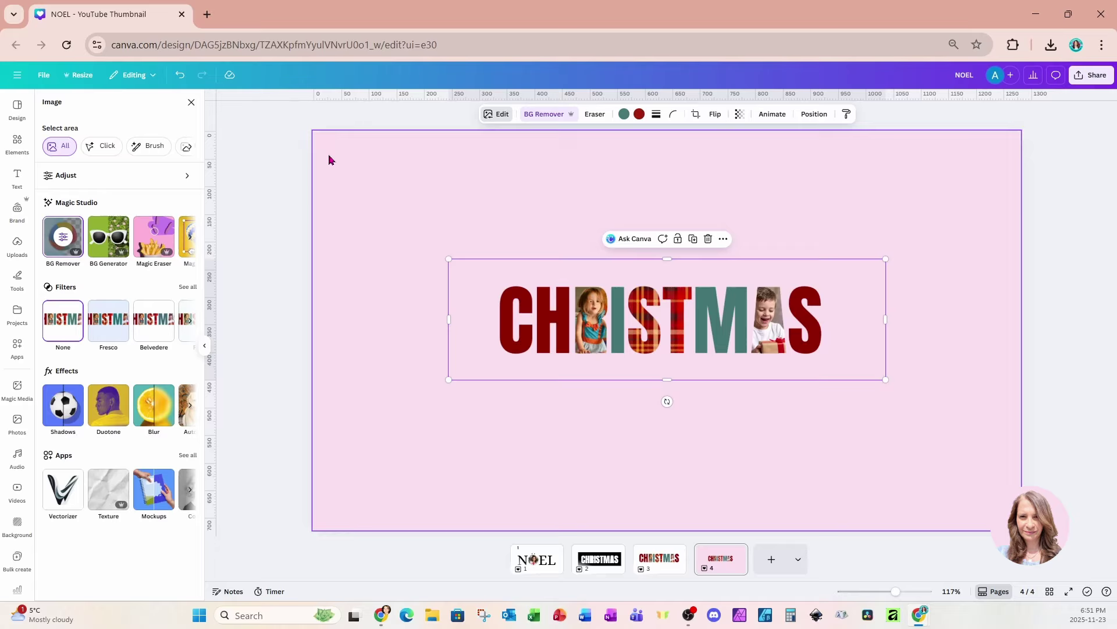
click(66, 407)
click(126, 216)
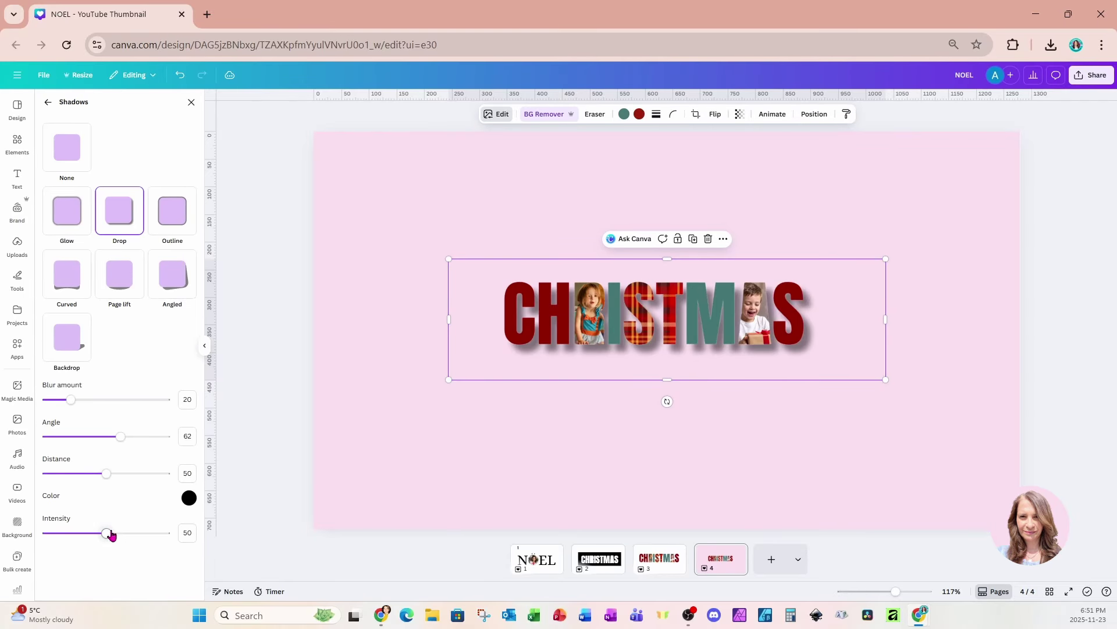
drag(108, 537, 116, 539)
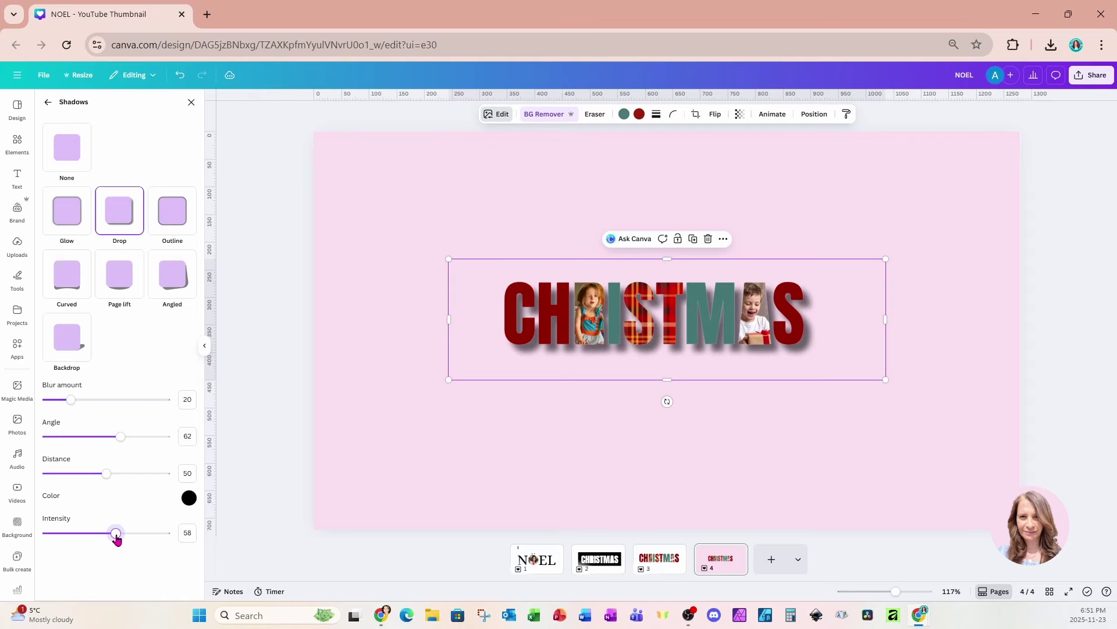
drag(106, 474, 73, 475)
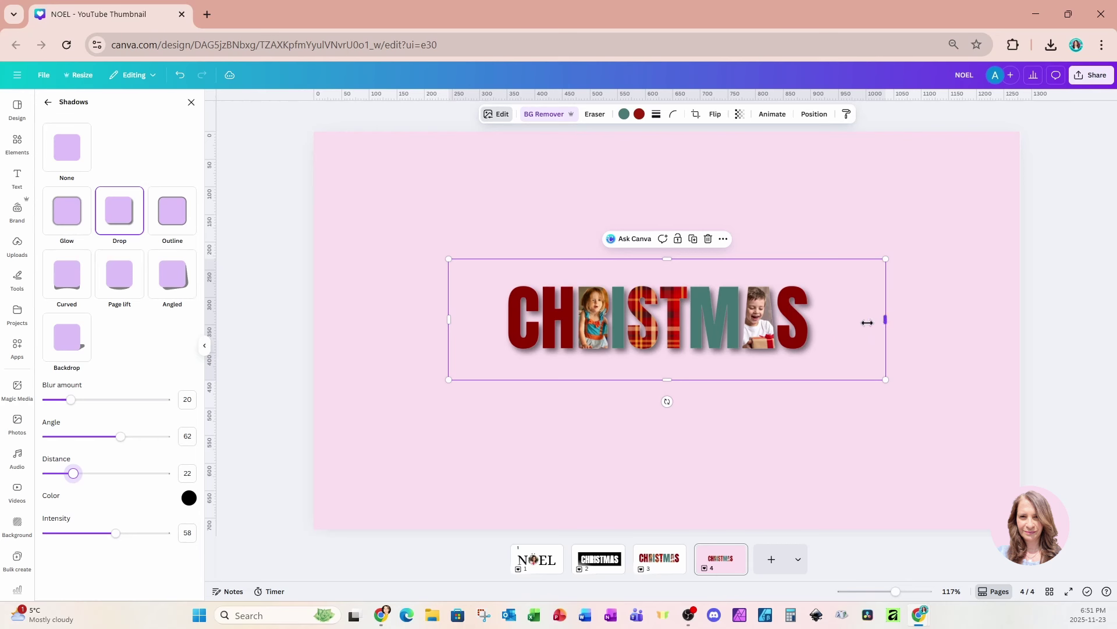
Crop the empty sides of the CHRISTMAS image, enlarge it and center it on the pink page.
drag(885, 320, 825, 320)
drag(452, 327, 482, 325)
drag(825, 379, 1051, 490)
drag(975, 434, 882, 409)
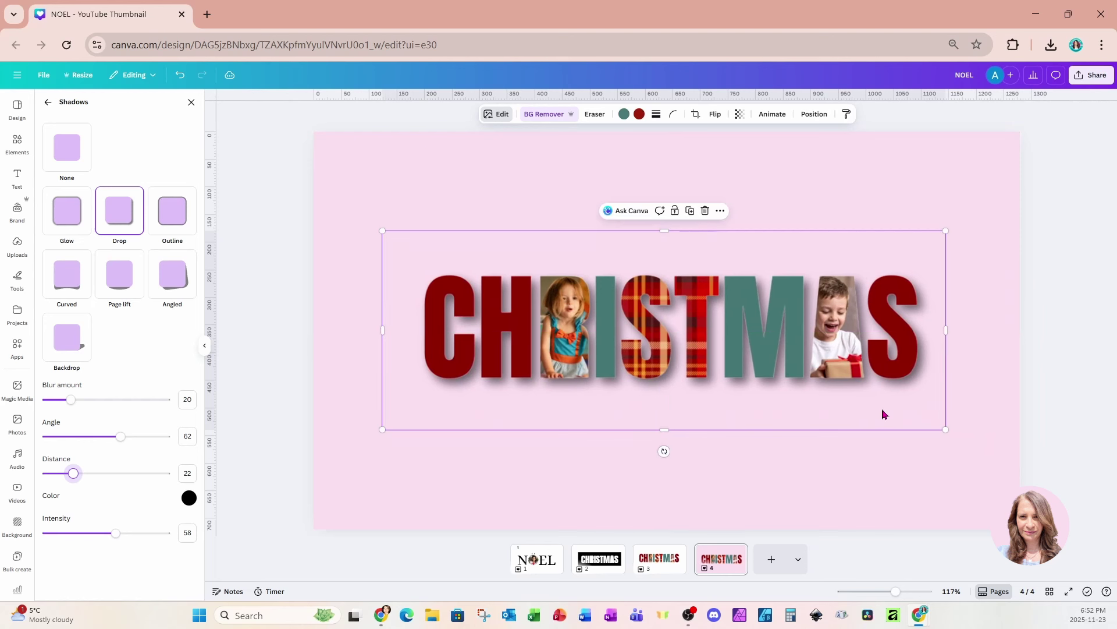
click(732, 179)
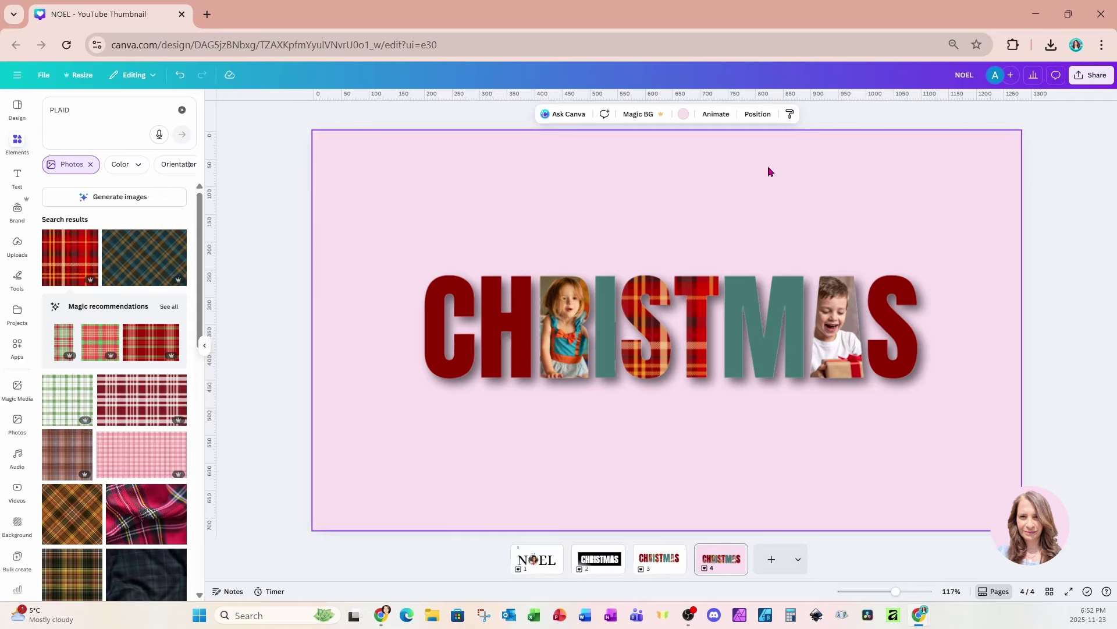
Add a heading reading "2" above the beginning of the CHRISTMAS word.
click(17, 176)
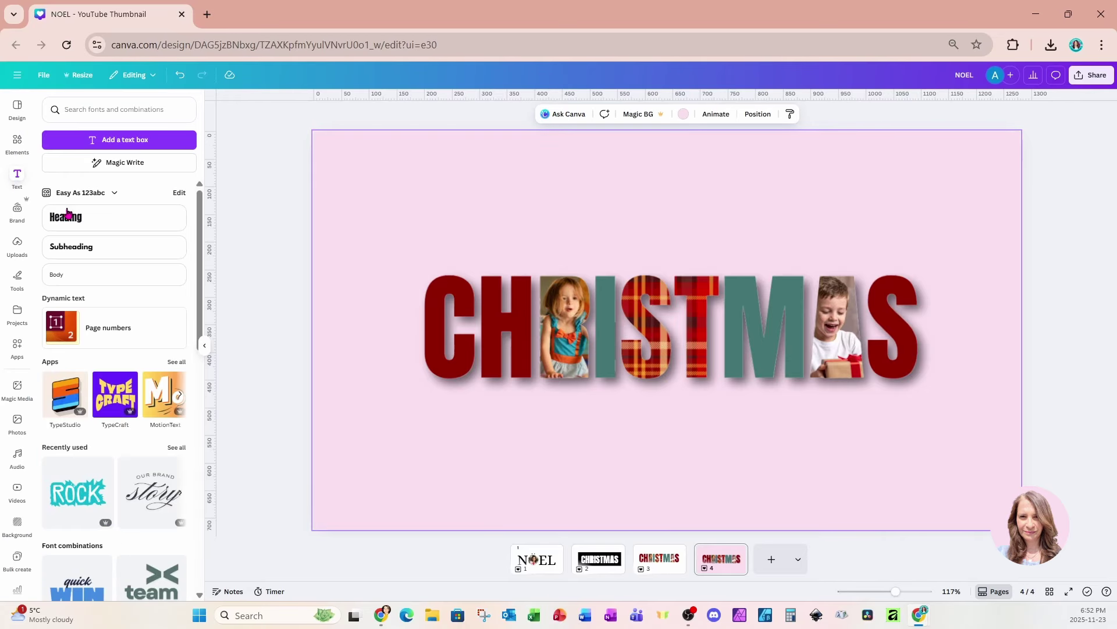
click(114, 216)
click(709, 462)
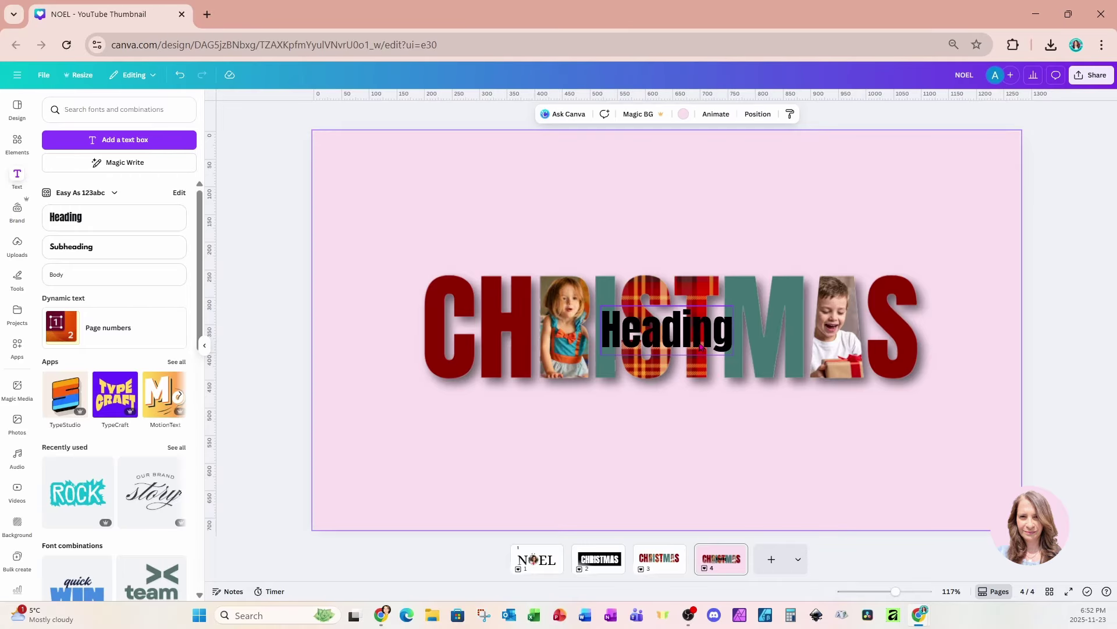
drag(698, 342, 464, 198)
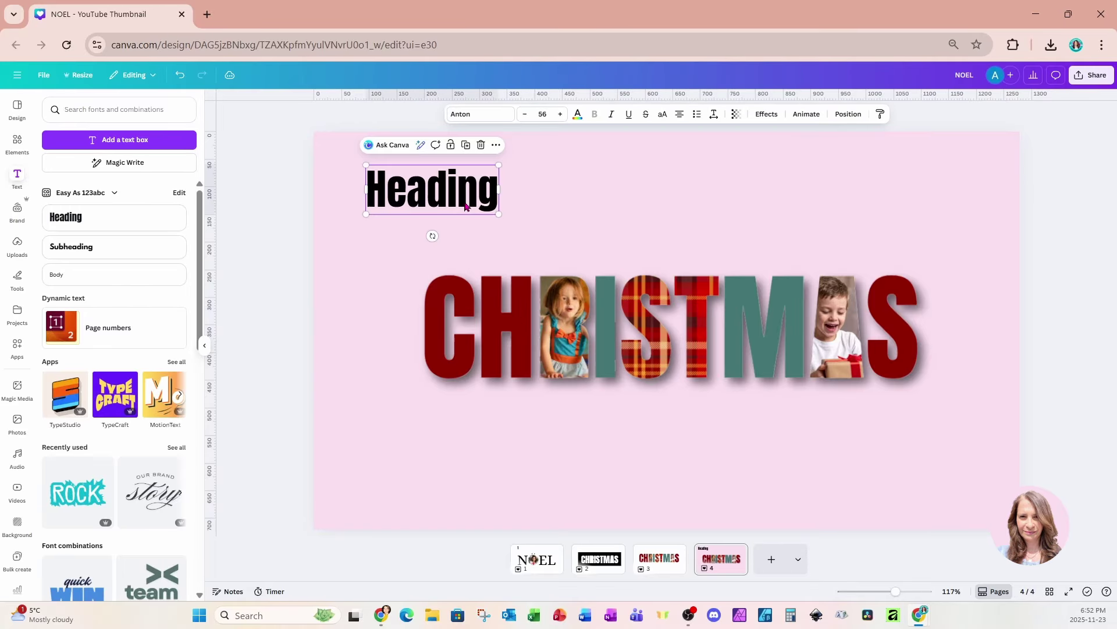
double_click(464, 201)
text(2)
click(537, 208)
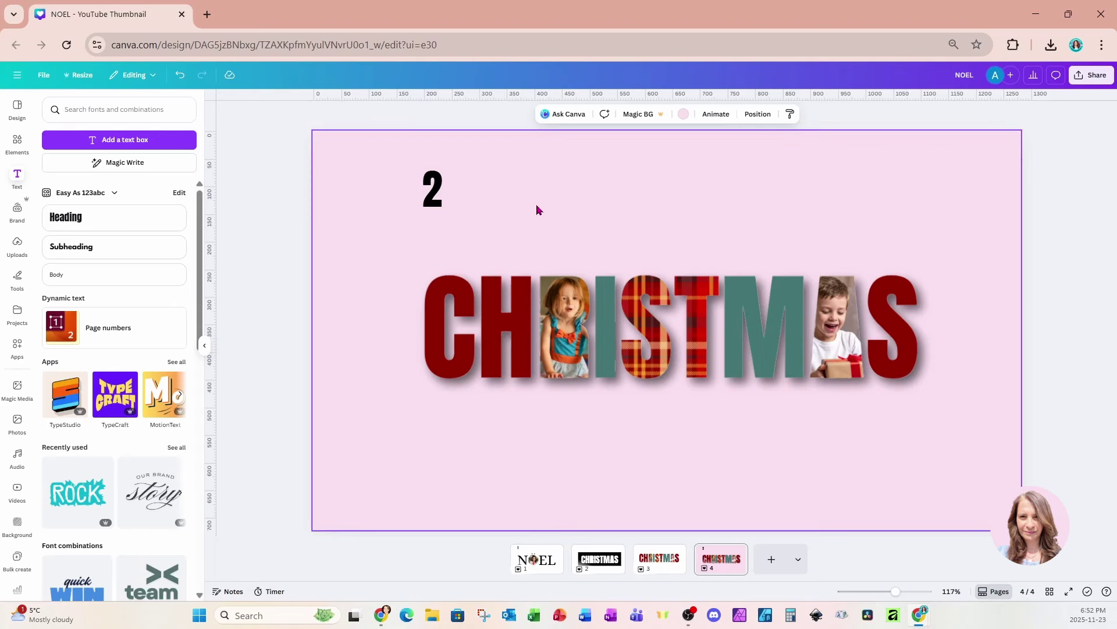
Add a new blank page after the pink CHRISTMAS page.
click(771, 559)
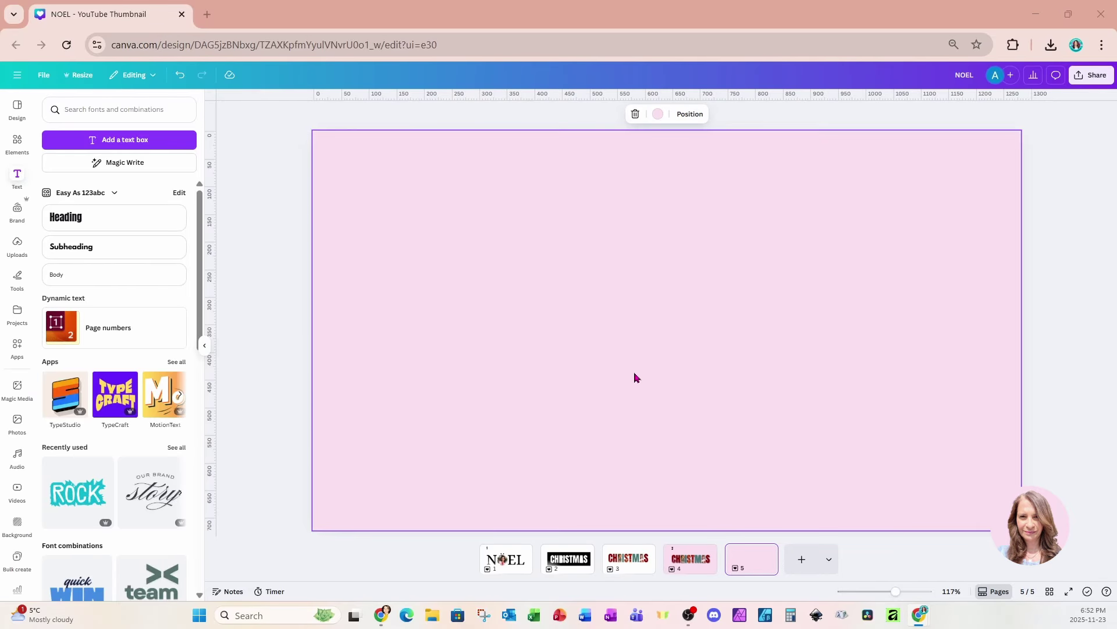
Remove the new page's pink background and add an enlarged text box reading "J Y" in the middle.
key(Delete)
key(t)
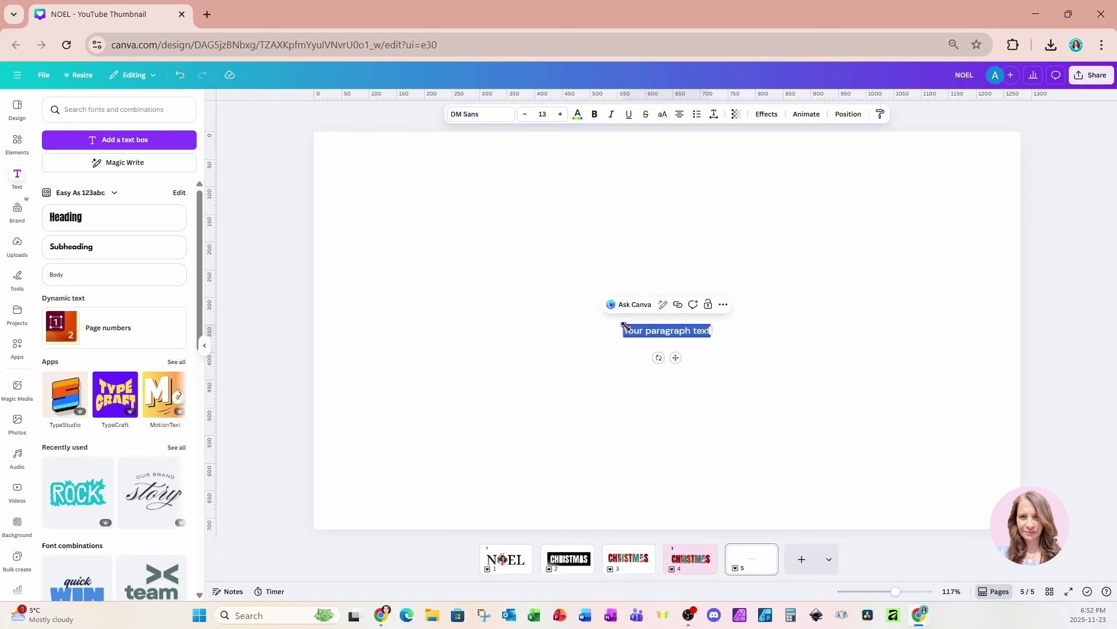
drag(623, 326, 477, 250)
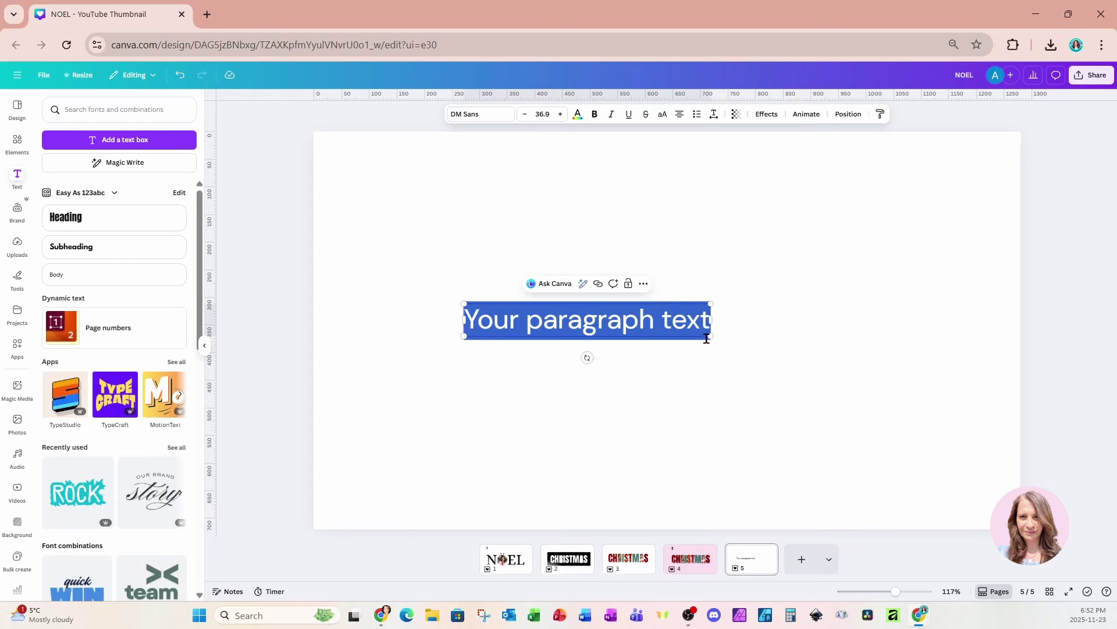
drag(709, 336, 866, 408)
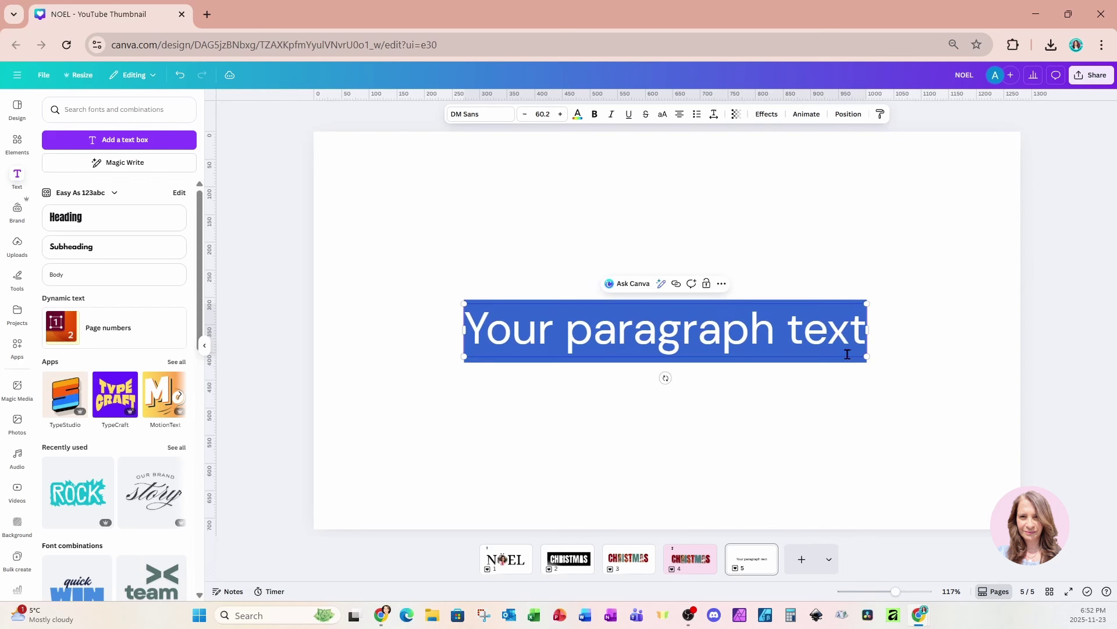
triple_click(842, 343)
text(J)
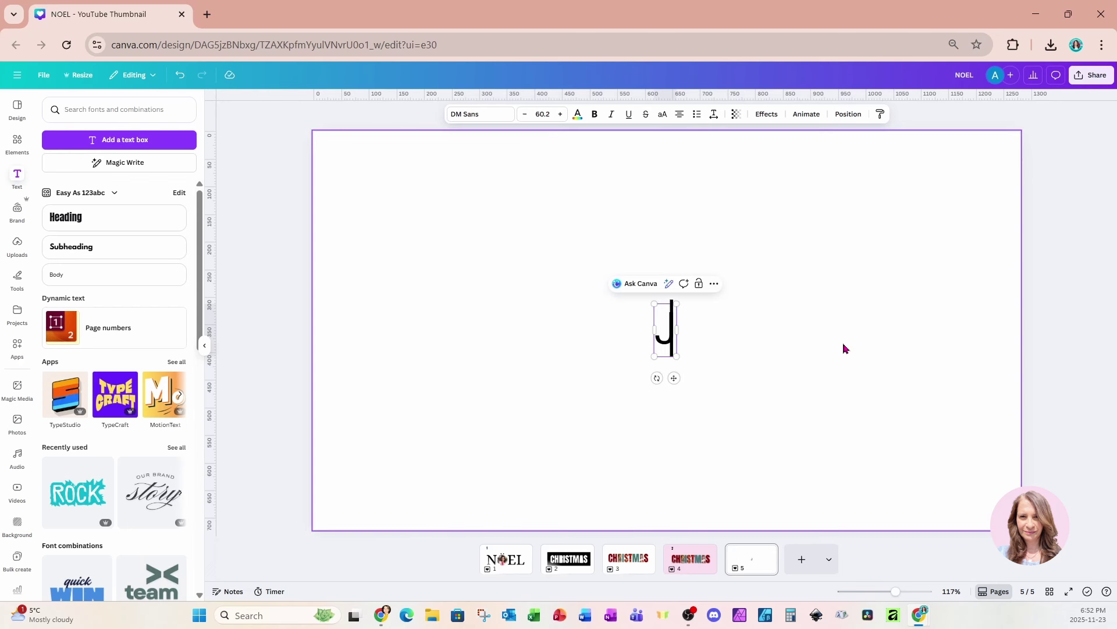
text( Y)
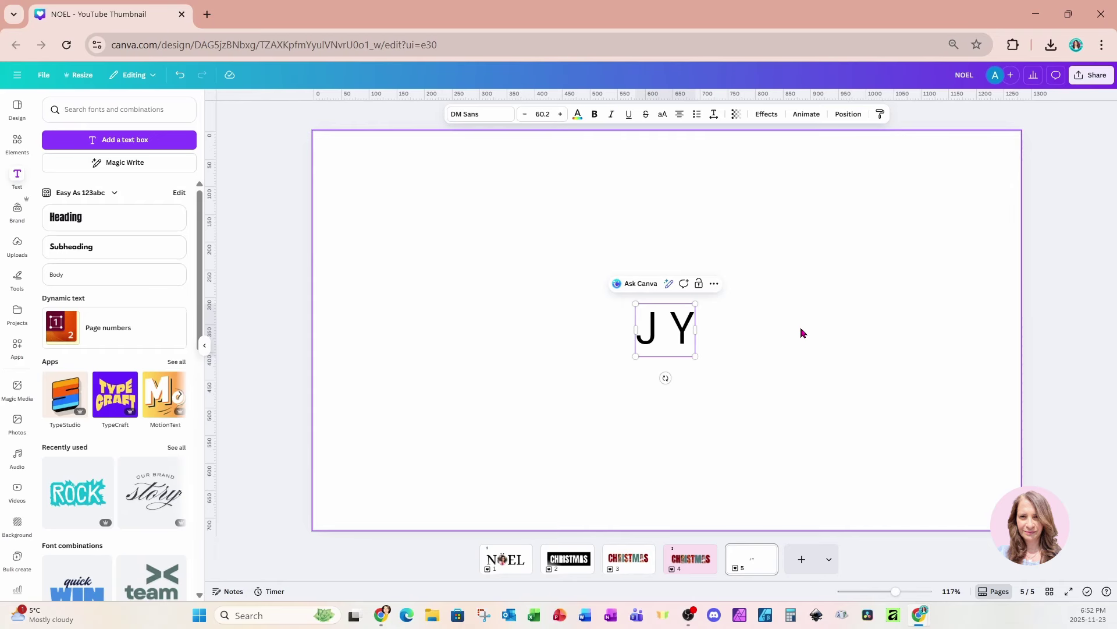
Change the font of the "J Y" text to Anton.
click(741, 345)
click(689, 332)
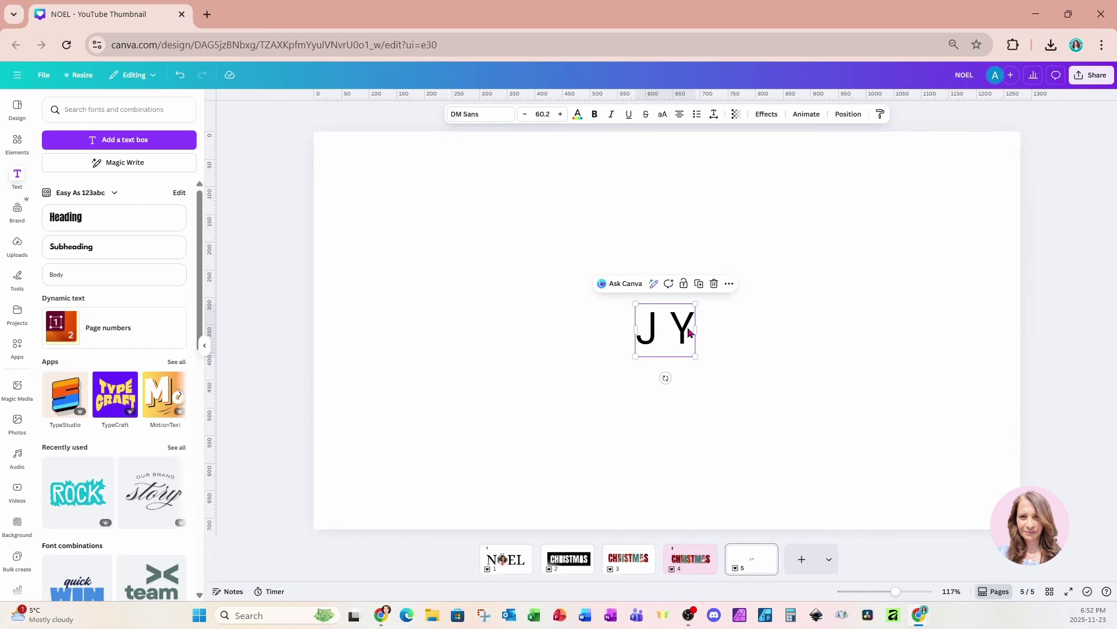
click(495, 115)
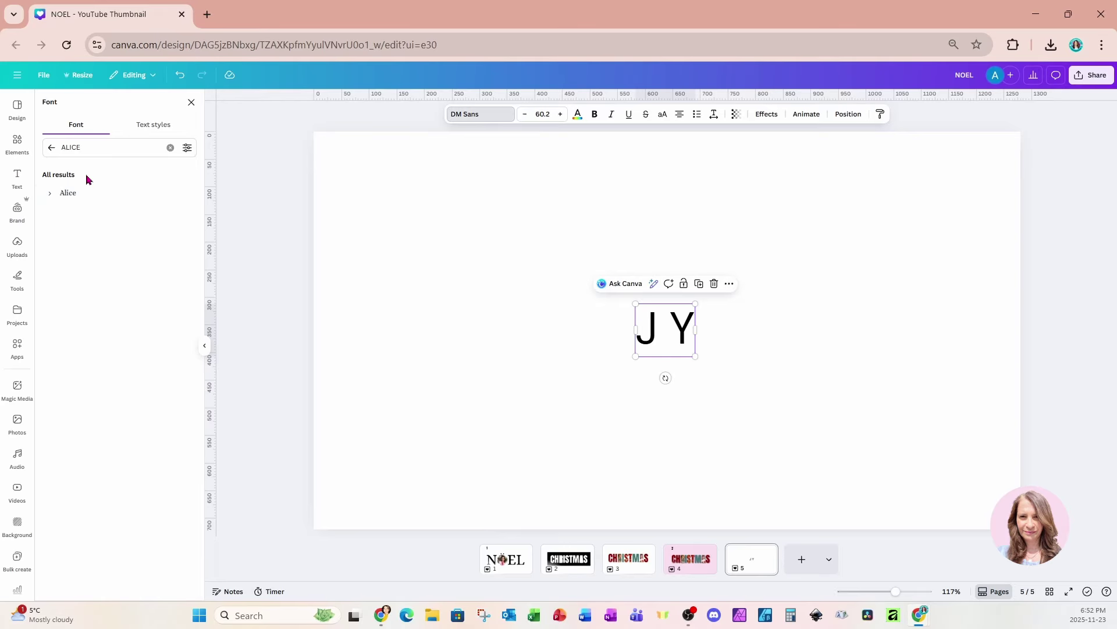
click(51, 147)
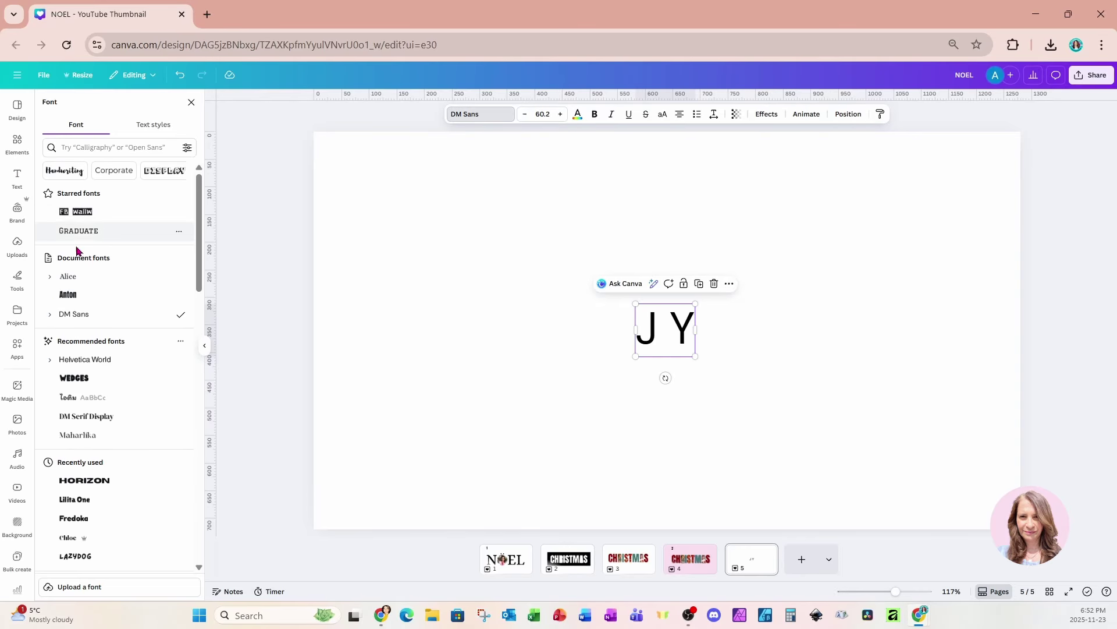
click(68, 295)
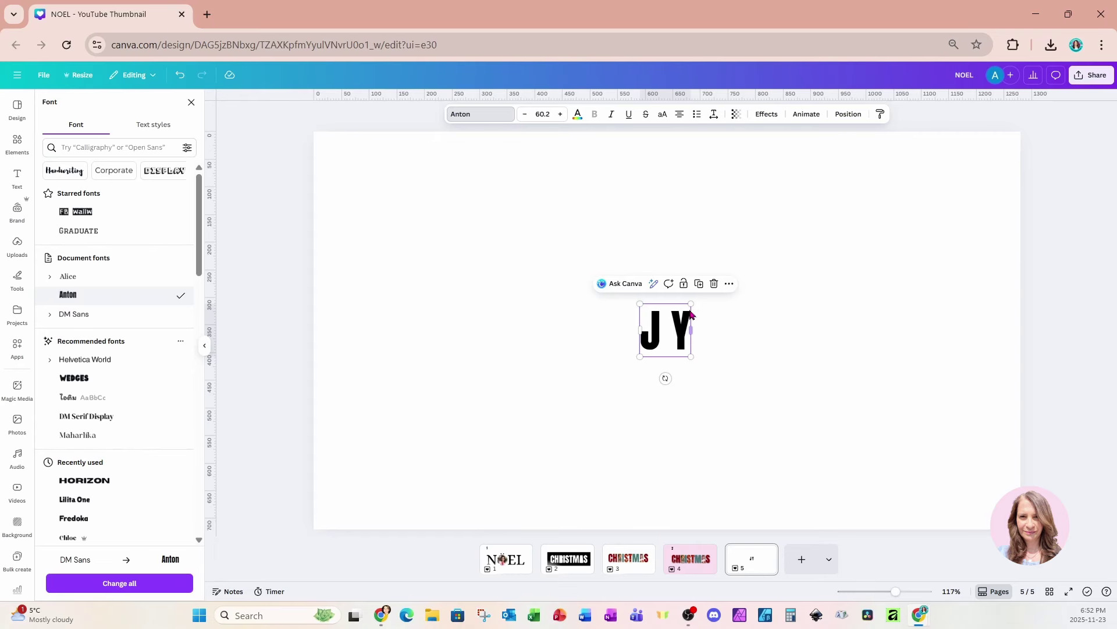
Enlarge the "J Y" text to size 256, move it toward the page's center and widen the gap between the letters.
drag(690, 304, 972, 256)
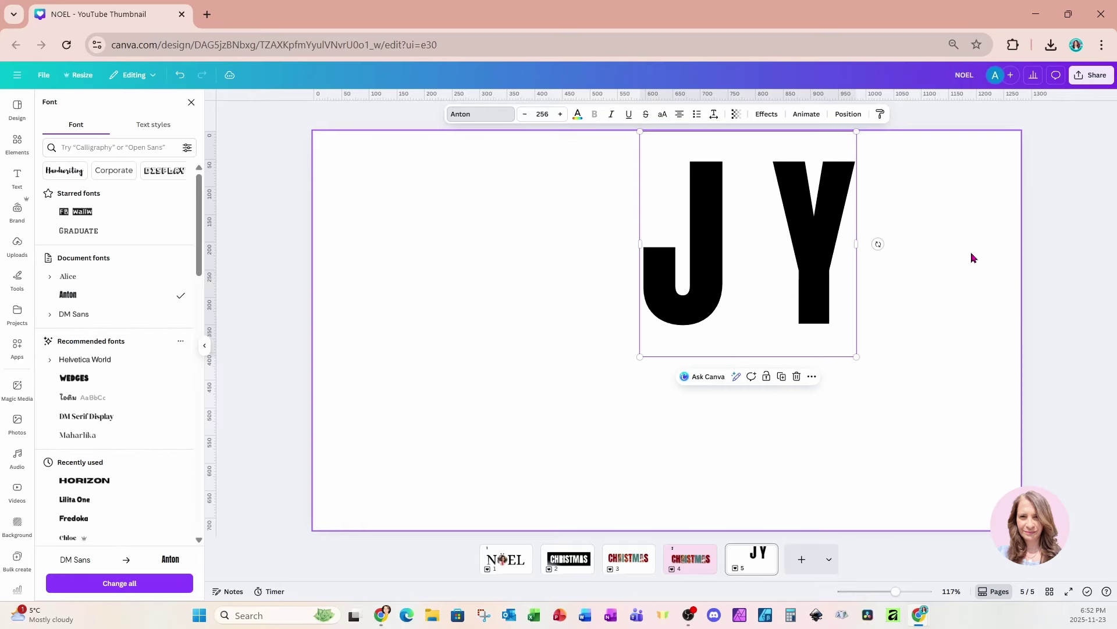
drag(831, 265, 717, 344)
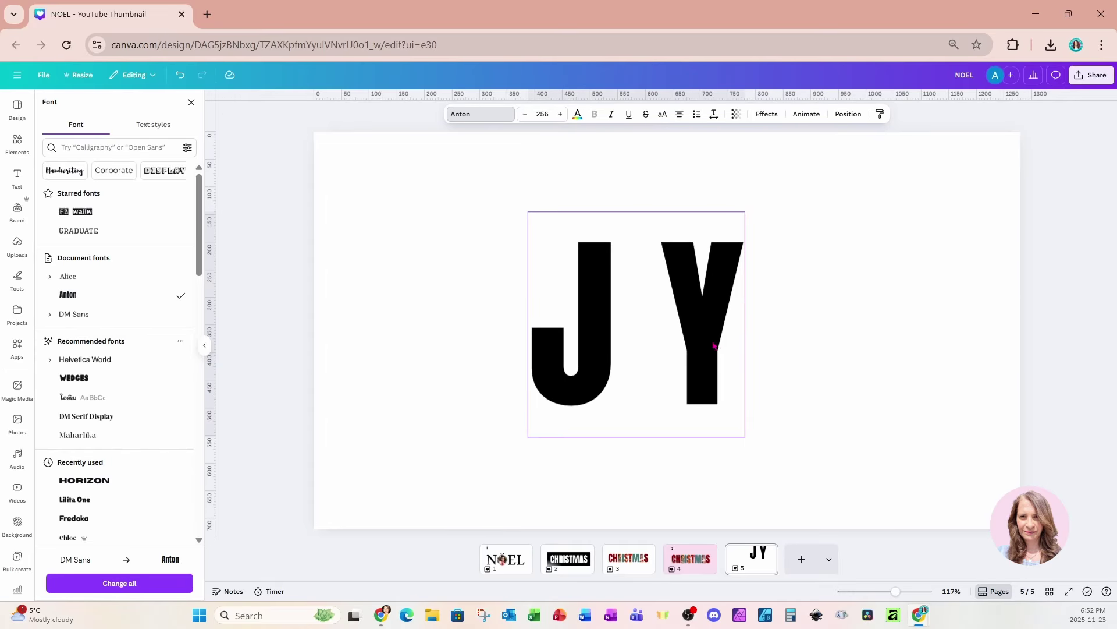
click(663, 360)
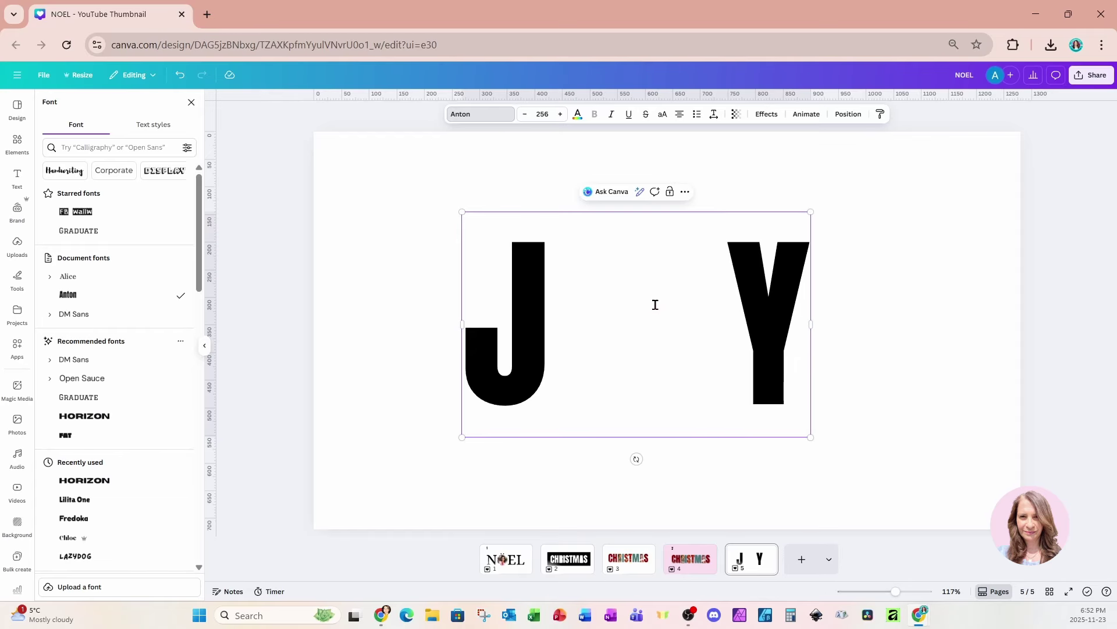
Search the frames for "TREE" and insert the star-topped Christmas tree frame on the page.
click(21, 149)
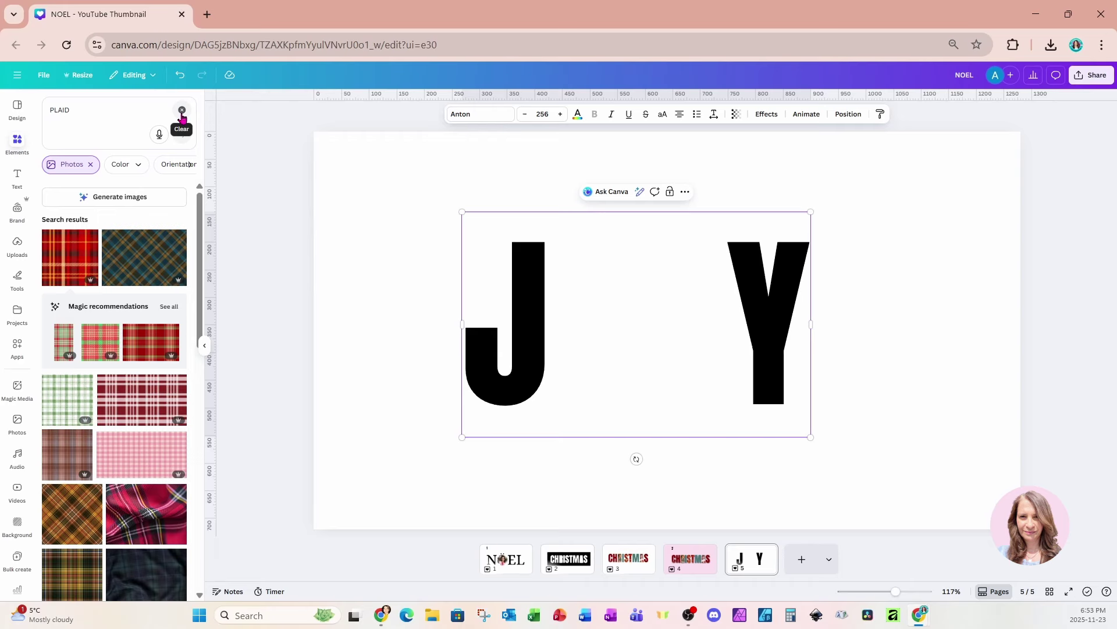
click(93, 106)
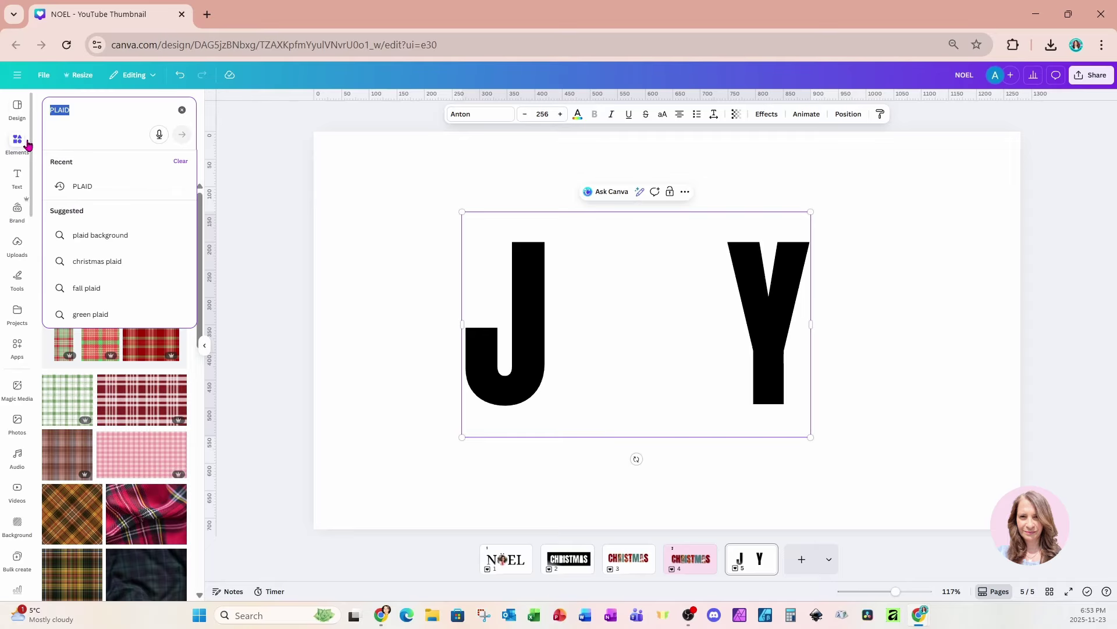
click(182, 111)
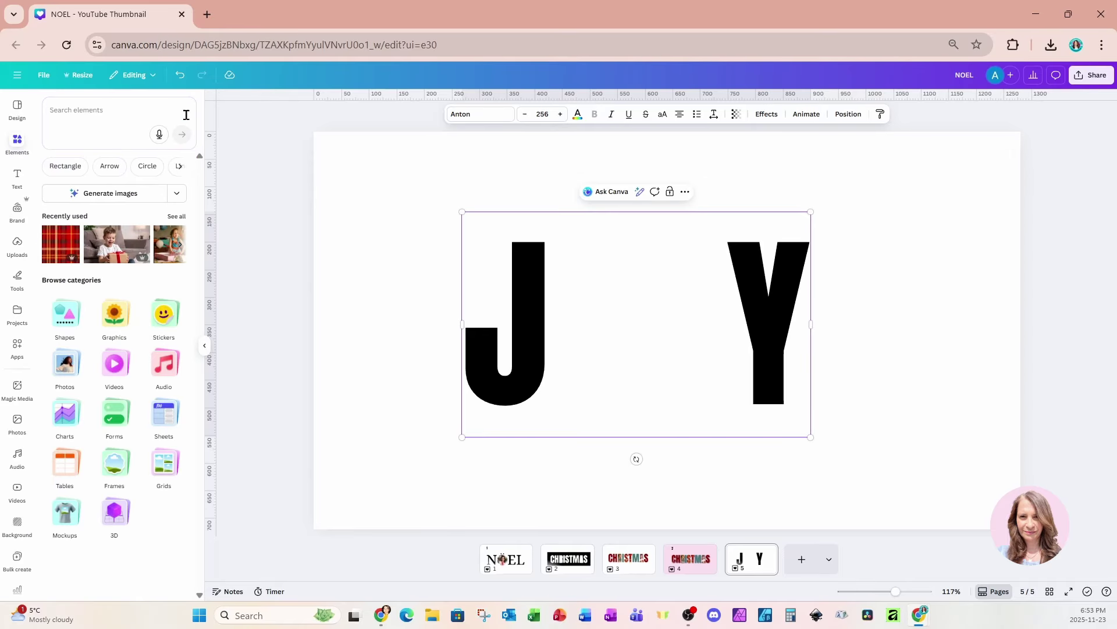
click(124, 473)
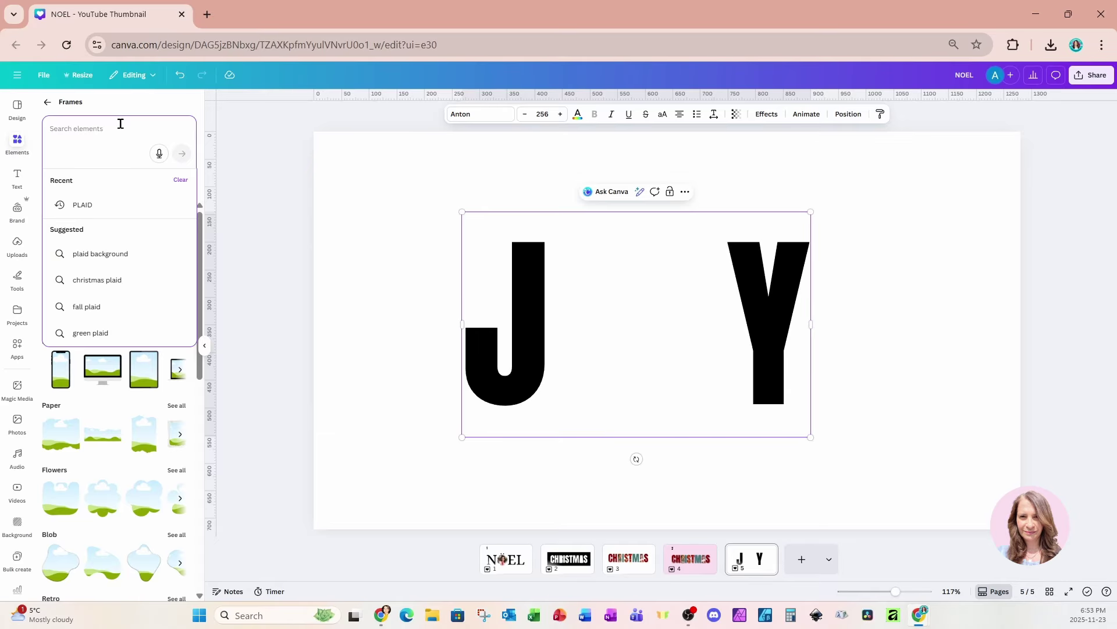
text(TREE)
key(Return)
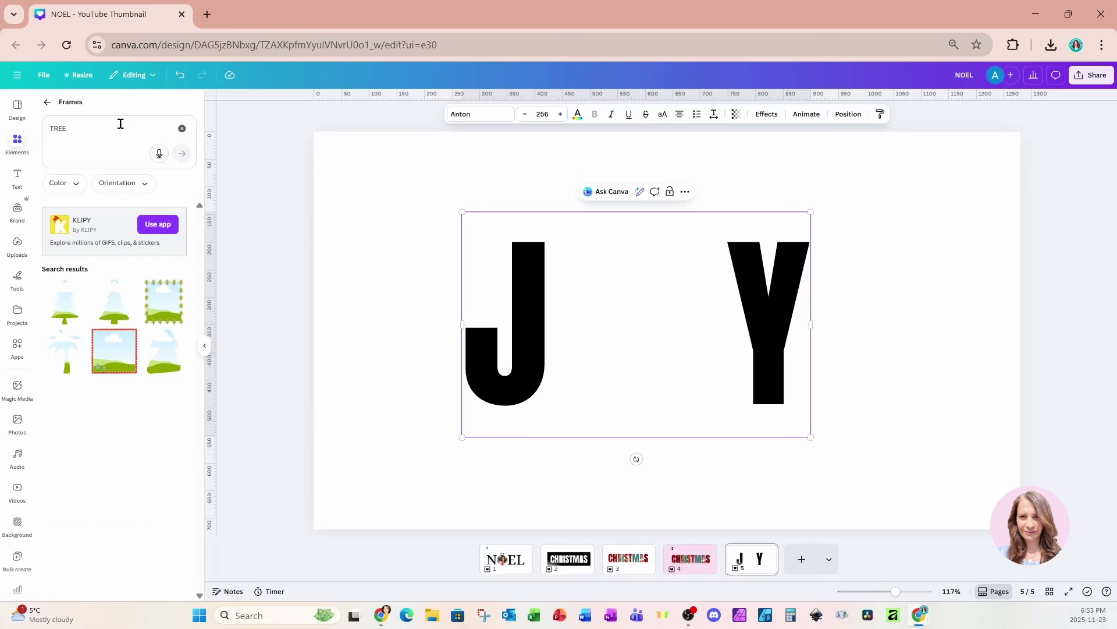
click(61, 316)
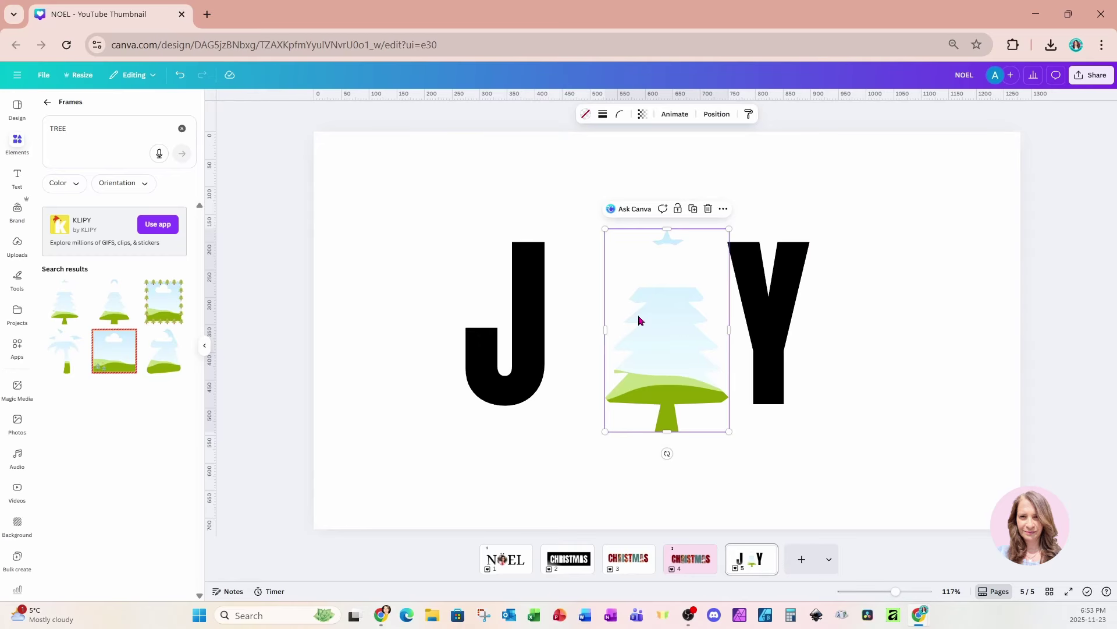
Scale the tree frame to about 185 by 304 to match the letter height and center it between the J and Y.
mouse_move(641, 316)
mouse_down()
mouse_move(668, 321)
mouse_move(644, 299)
mouse_up()
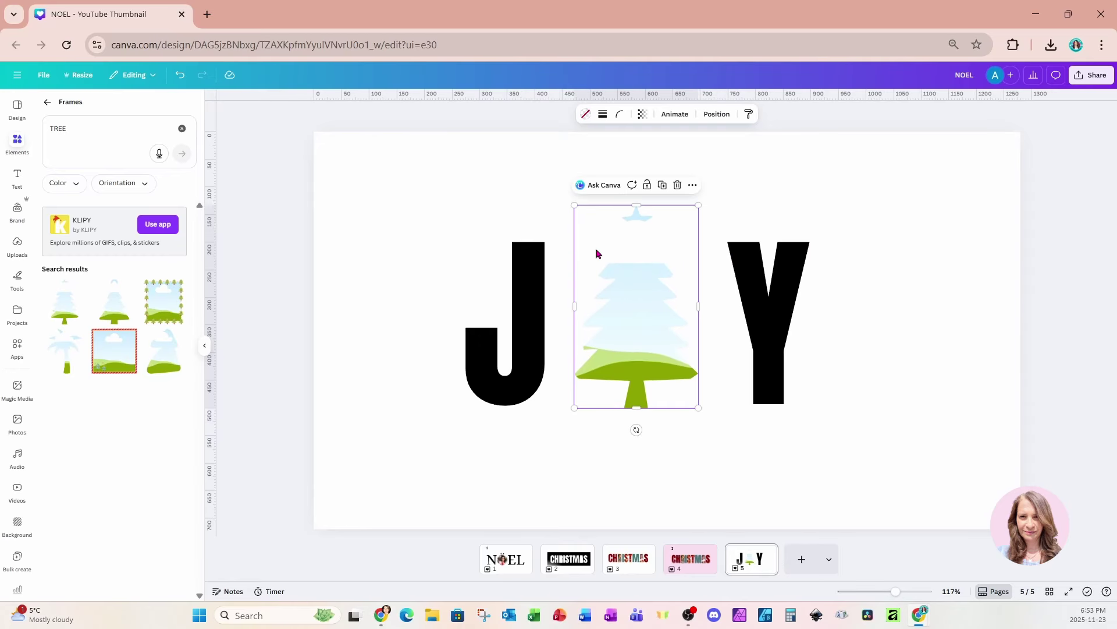
drag(696, 207, 676, 242)
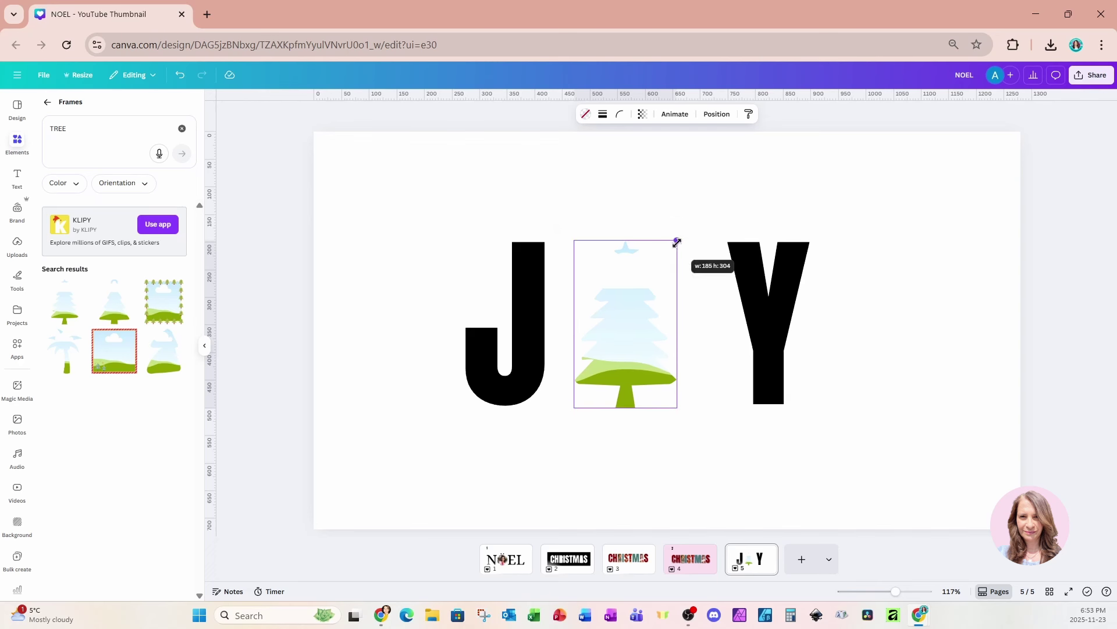
drag(625, 319, 636, 319)
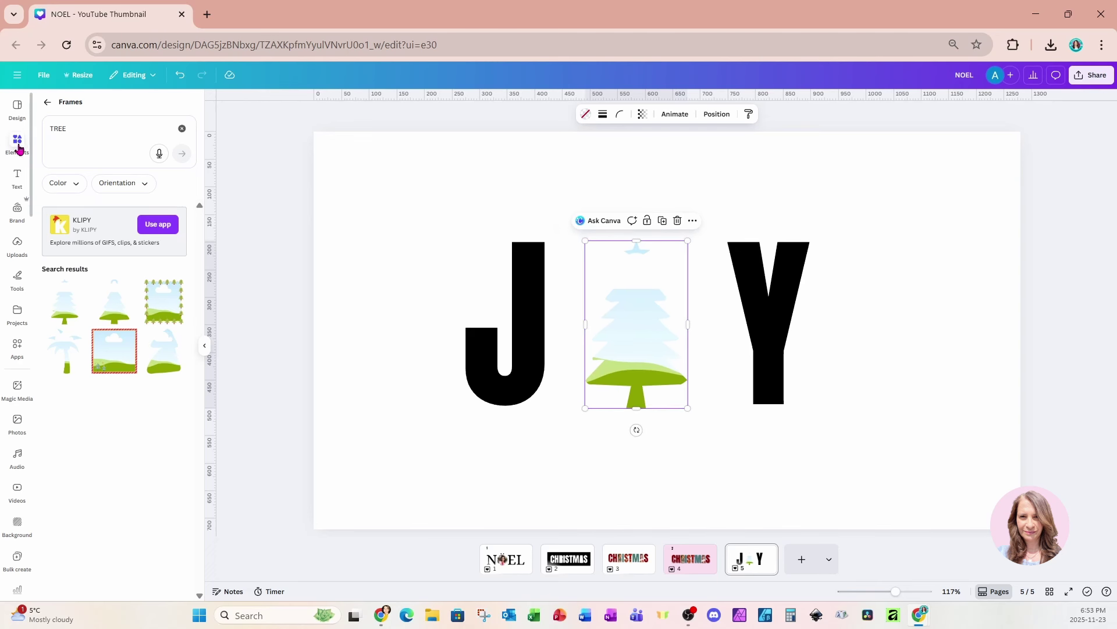
Search the graphics for "SANTA" and fill the tree frame with the winking vintage Santa illustration.
click(47, 102)
click(88, 108)
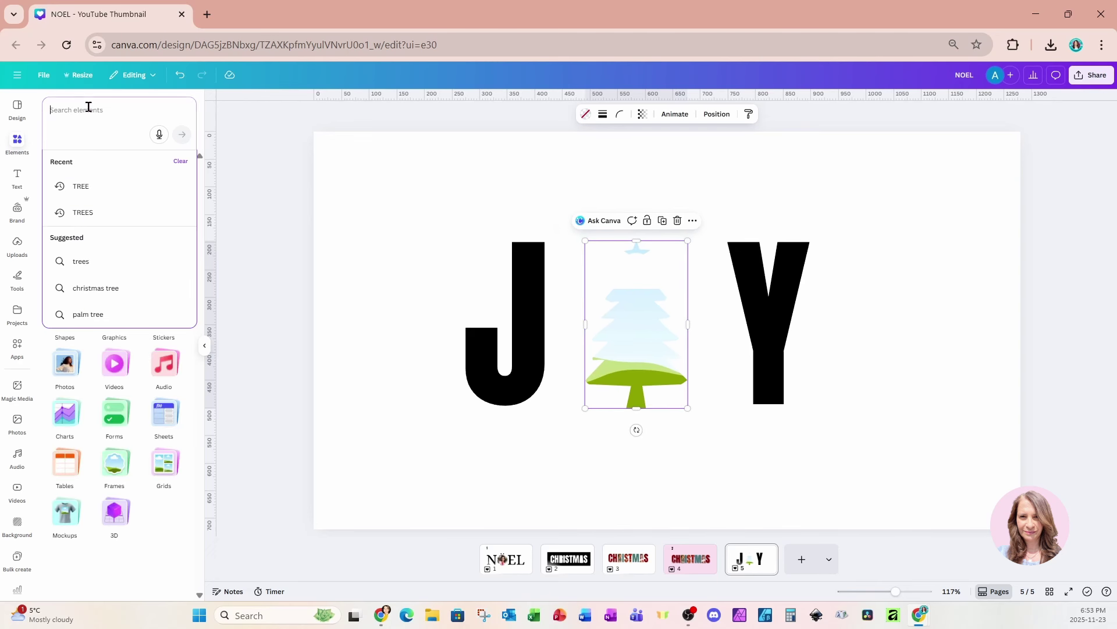
text(SANTA)
key(Return)
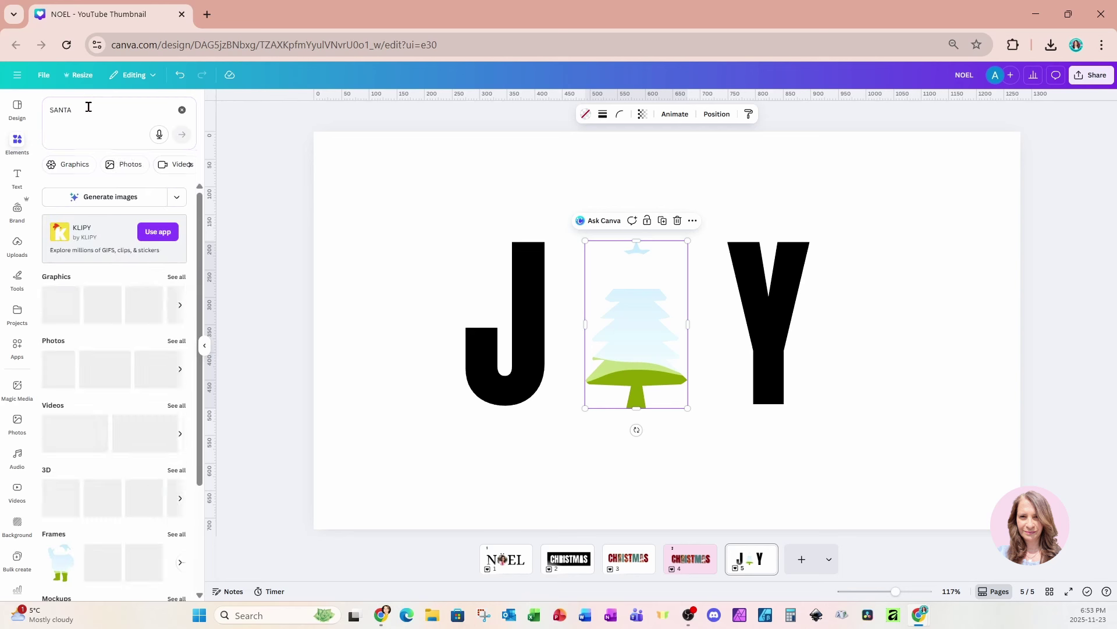
click(183, 278)
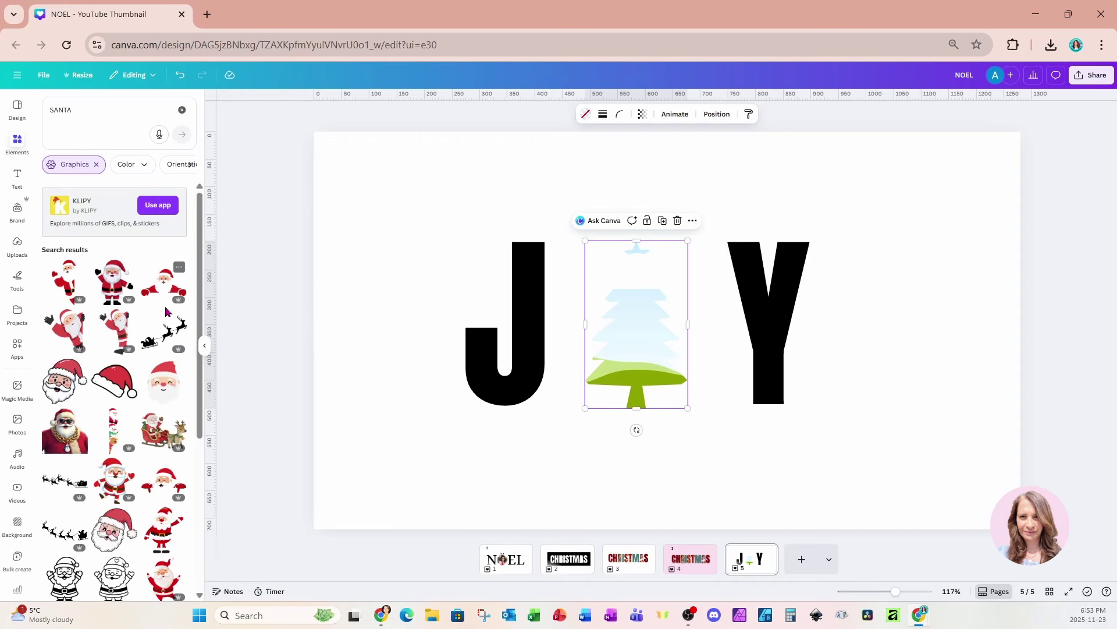
scroll(159, 327, down, 4)
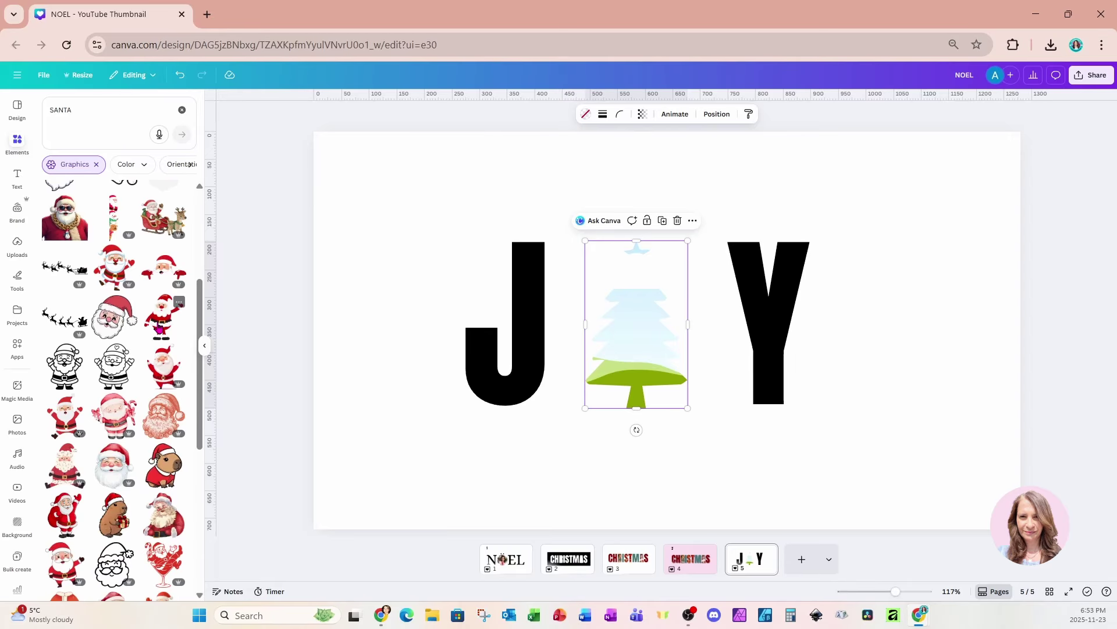
scroll(159, 328, down, 1)
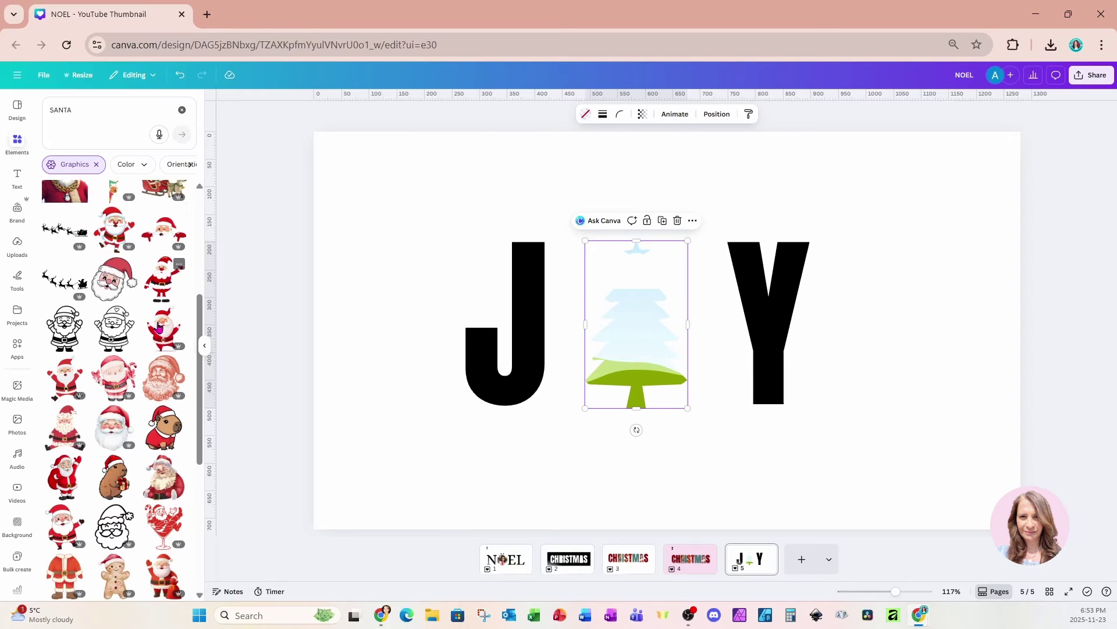
click(158, 462)
drag(664, 341, 652, 340)
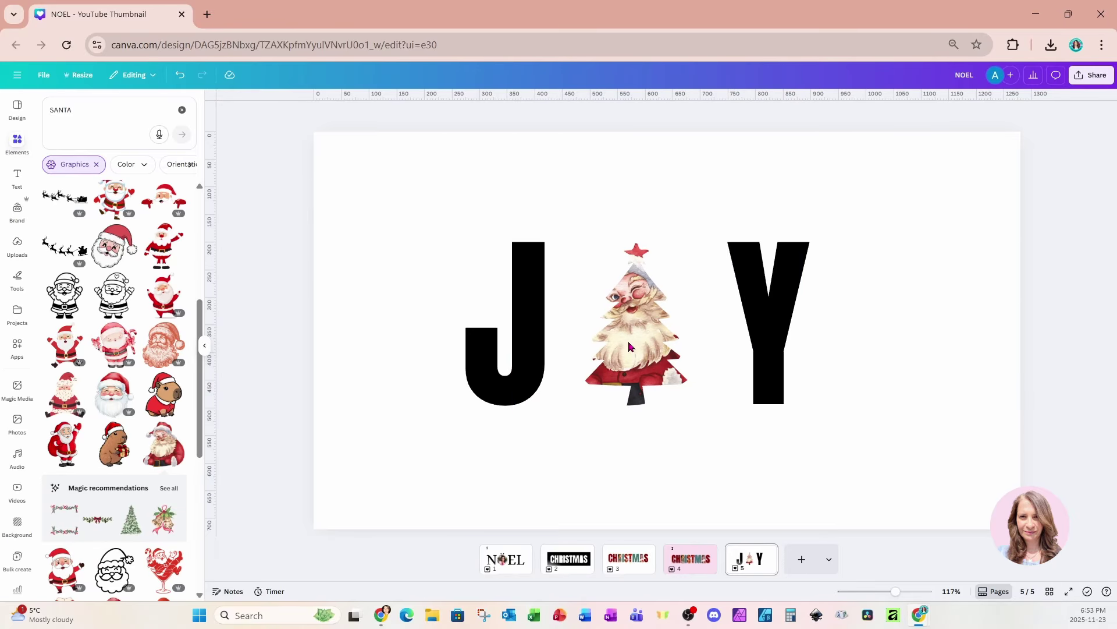
Add a dotted outline to the Santa tree and color it dark red from the document colors.
click(629, 347)
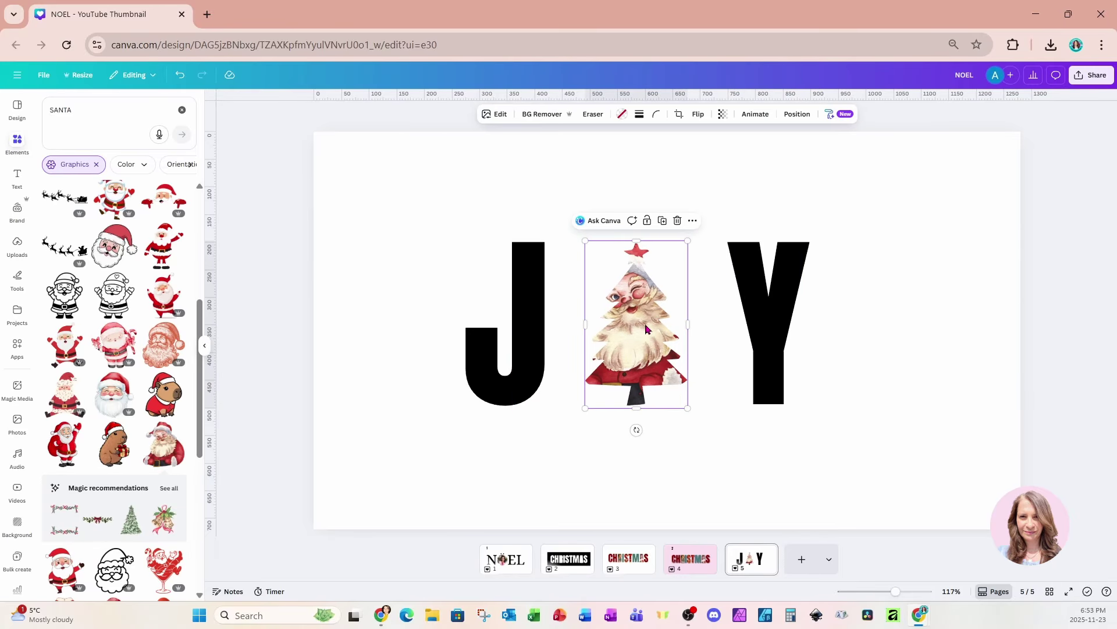
click(639, 116)
click(689, 147)
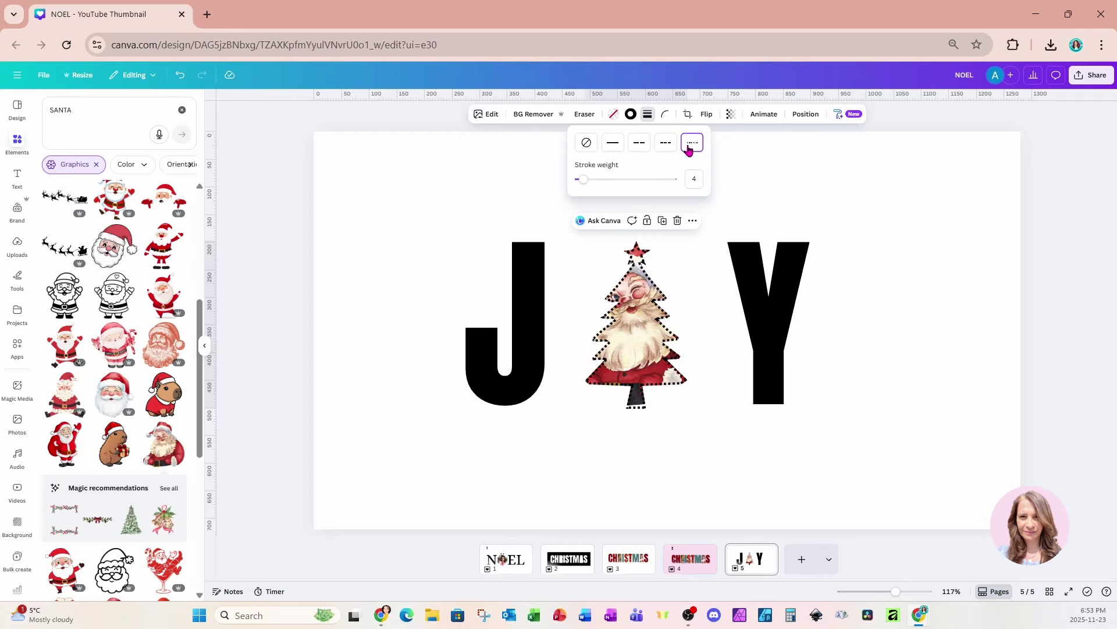
click(631, 115)
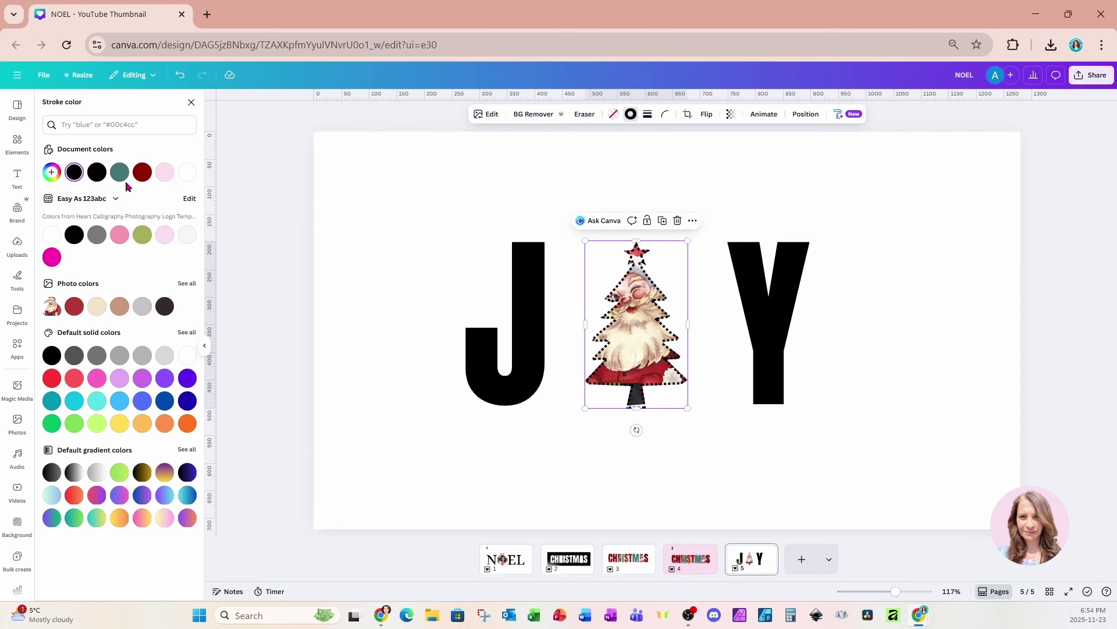
click(142, 171)
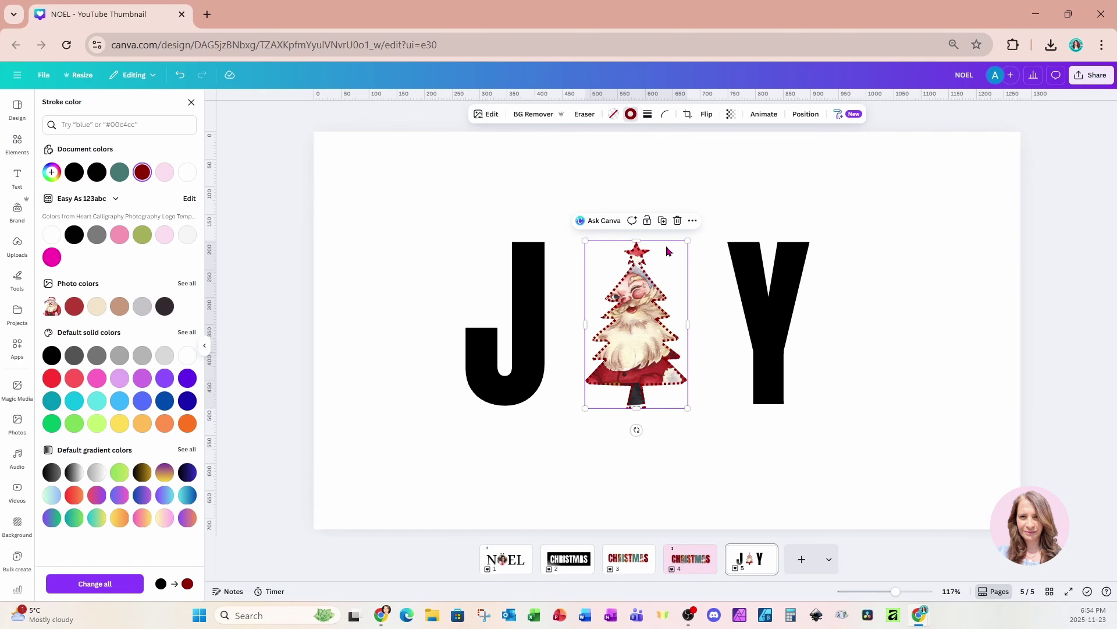
click(841, 294)
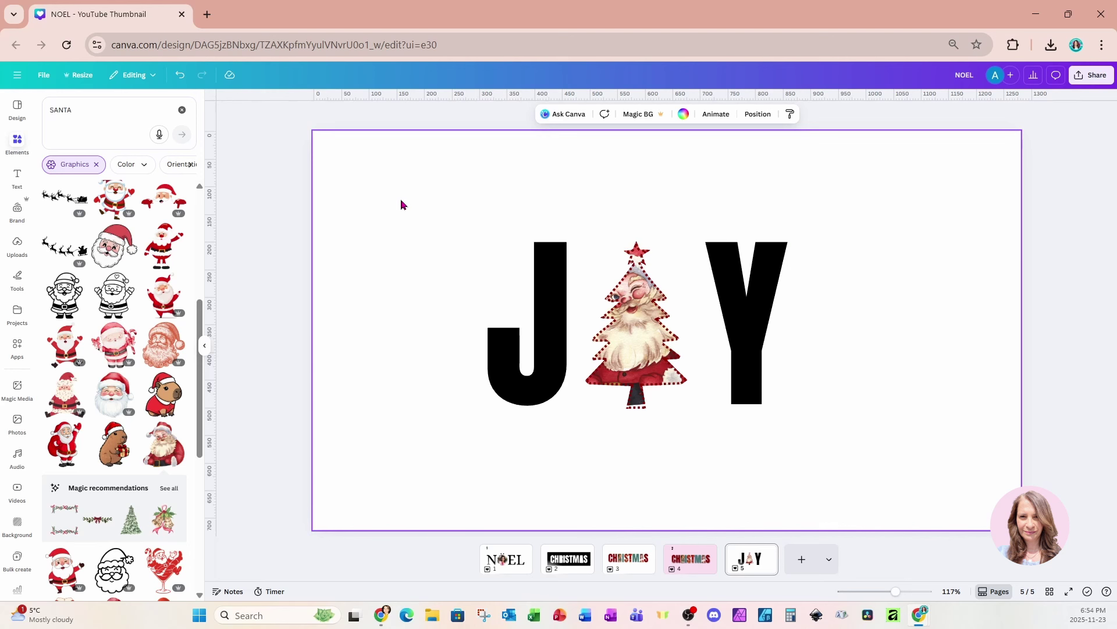
Add a text box reading "3" above and to the left of the J.
key(t)
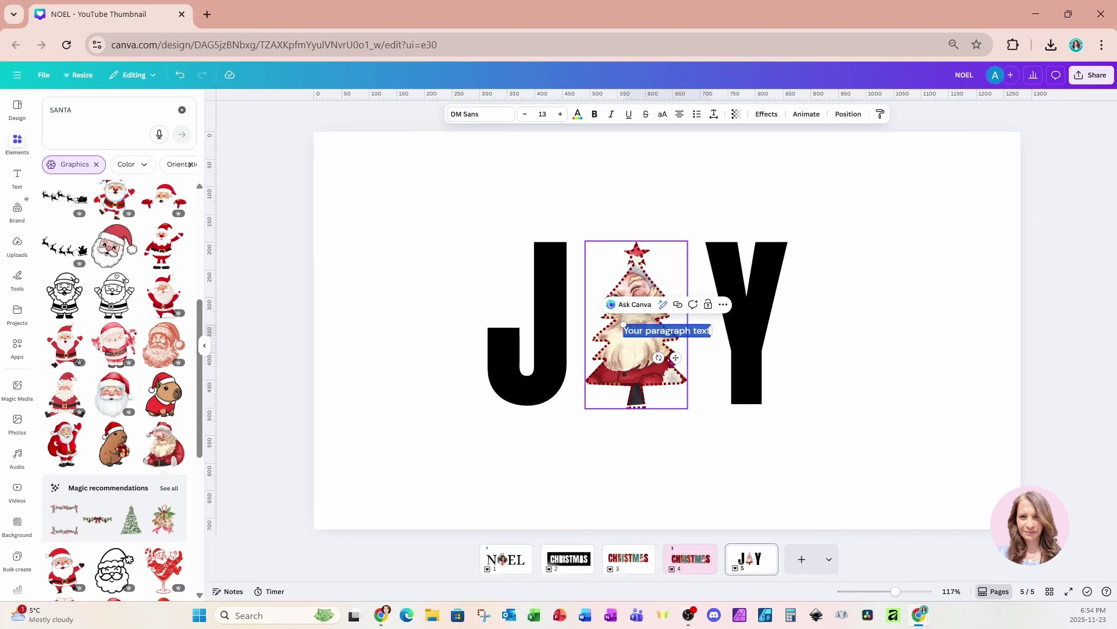
drag(675, 358, 431, 203)
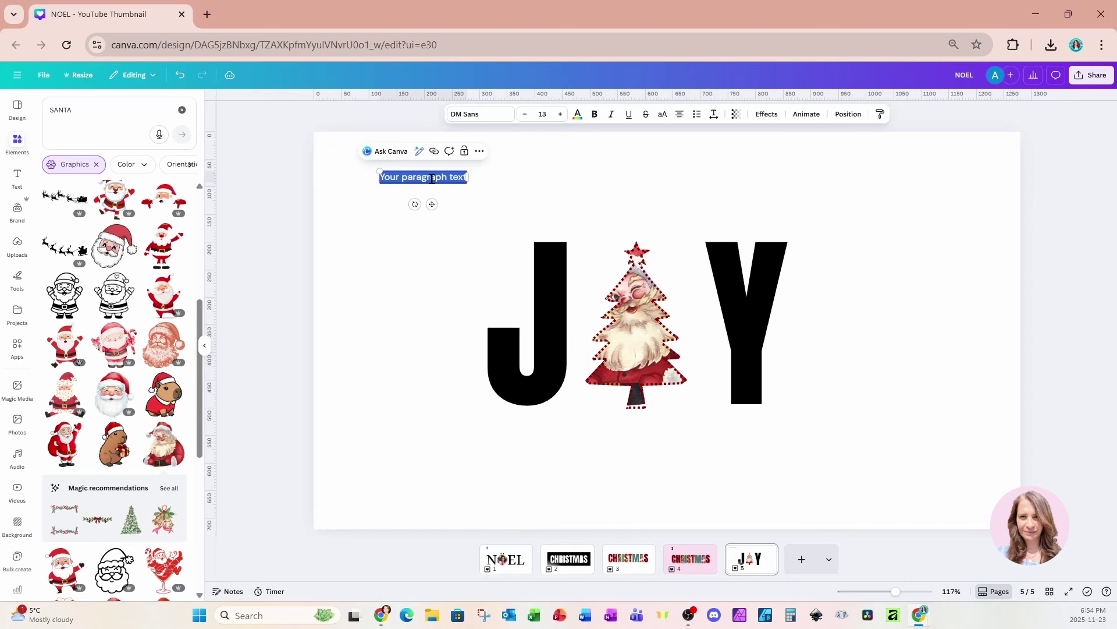
triple_click(431, 178)
text(3)
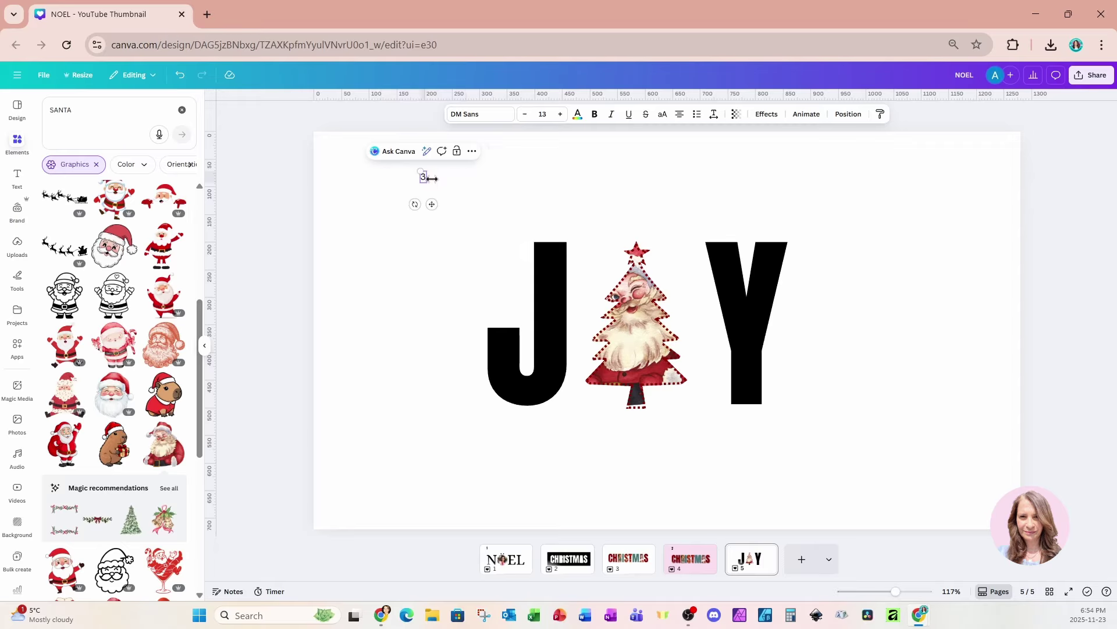
Select the "3" text box above the J and open its font choices.
click(444, 229)
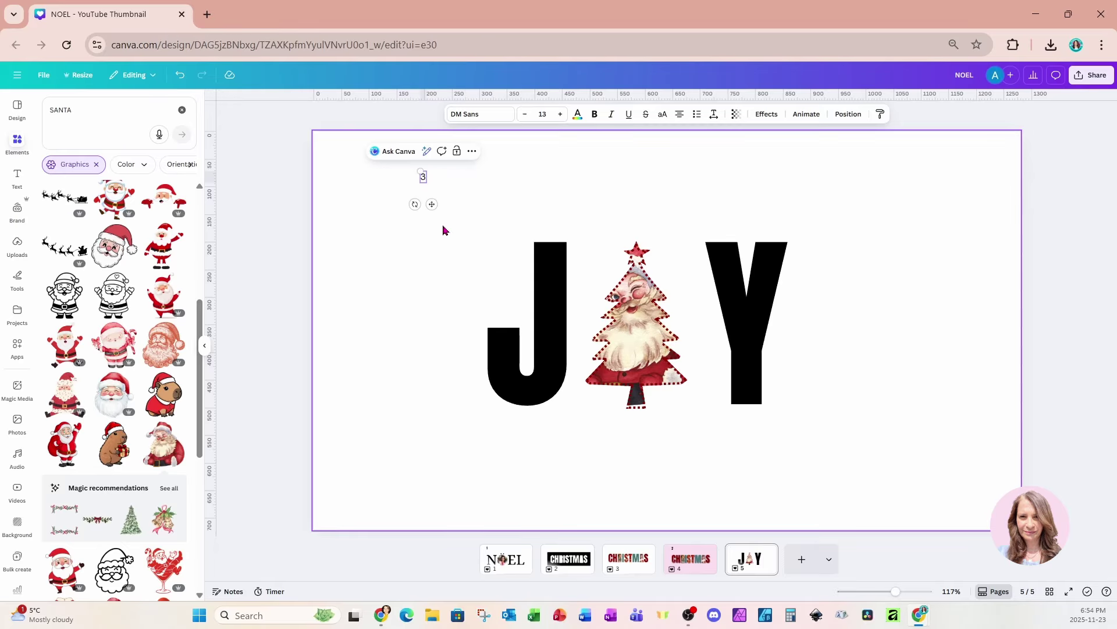
click(427, 184)
click(476, 115)
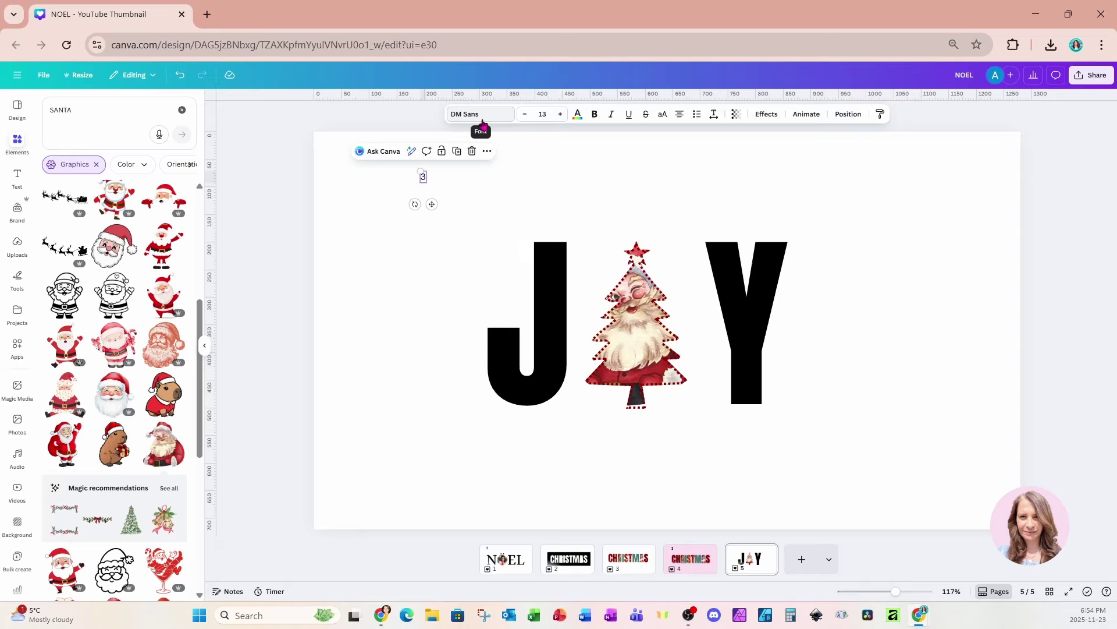
Add a new blank page after the JOY design and insert a heading reading "NOEL".
click(801, 560)
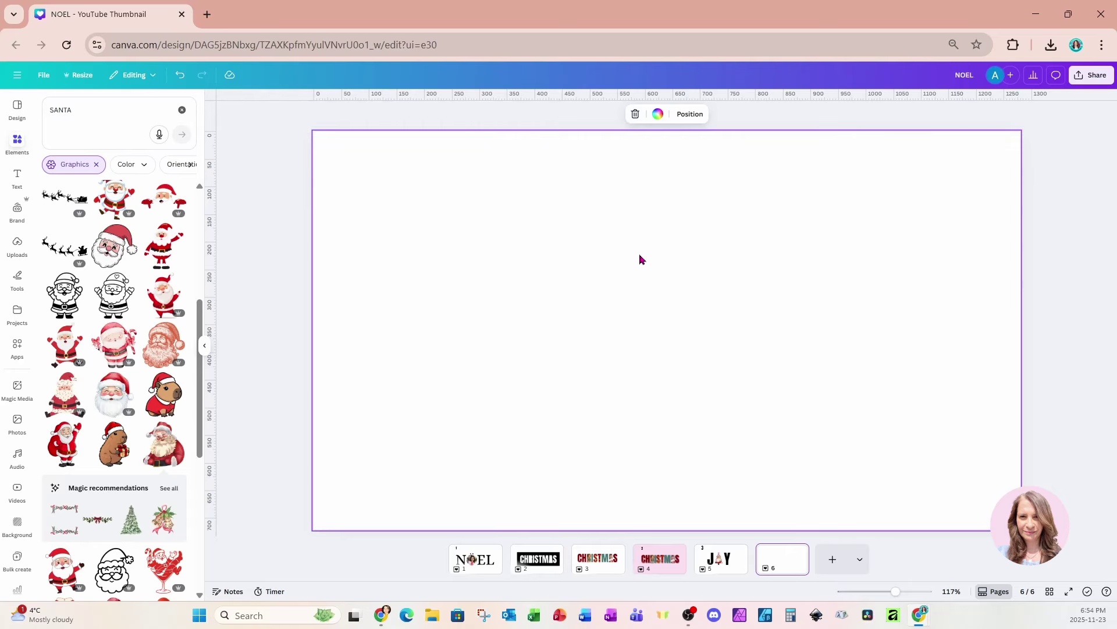
click(17, 177)
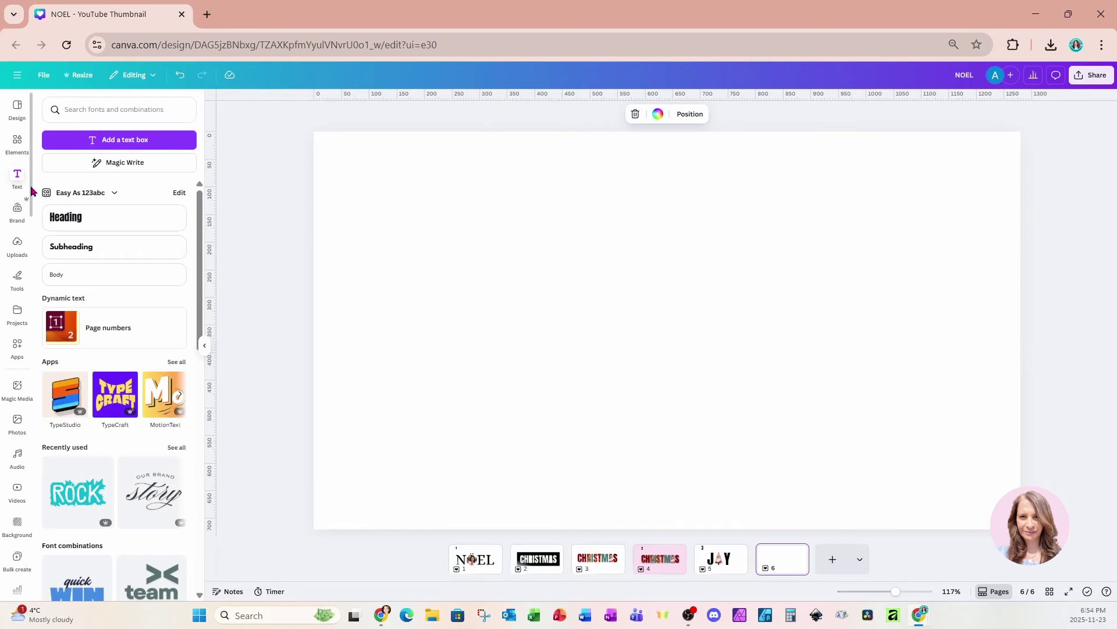
click(79, 220)
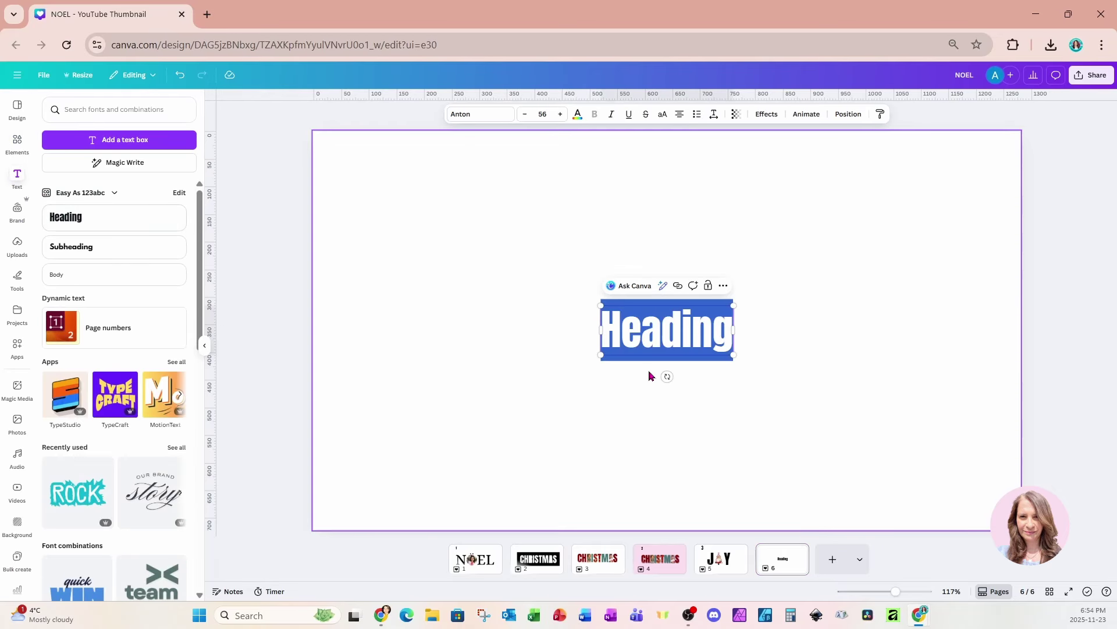
text(NO)
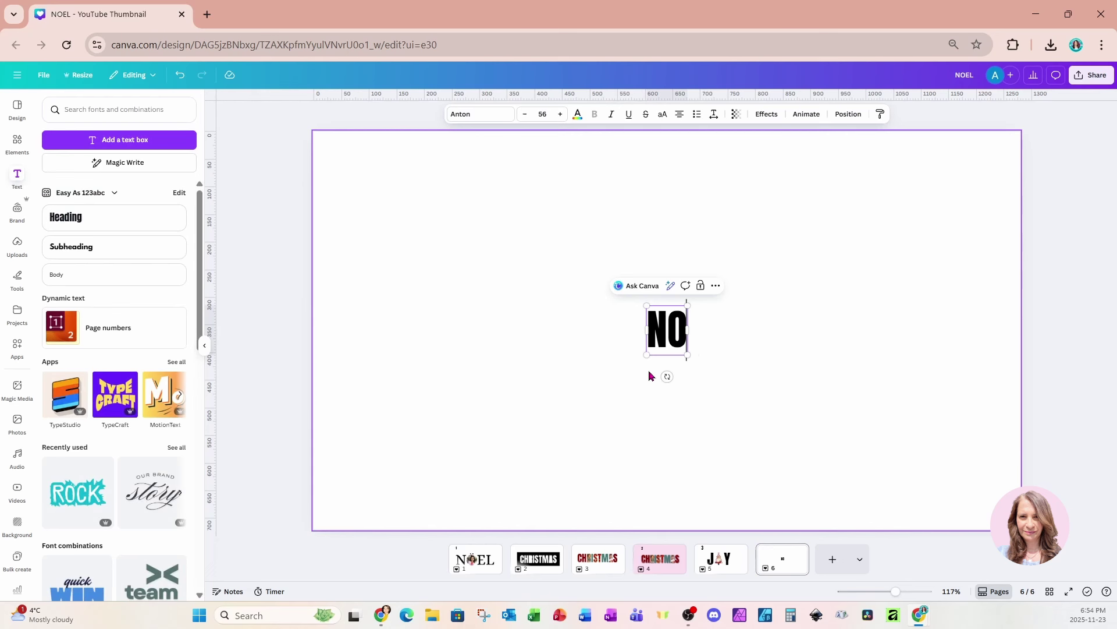
text(EL)
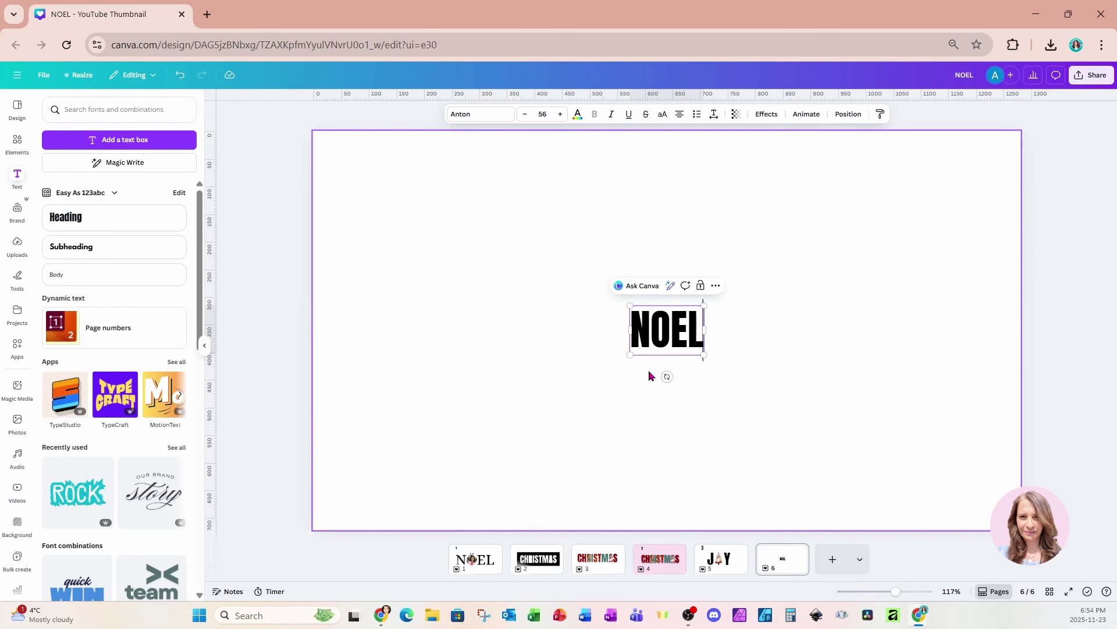
Enlarge the NOEL heading proportionally to font size 228.
drag(704, 355, 946, 505)
click(988, 478)
click(878, 472)
drag(878, 471, 741, 389)
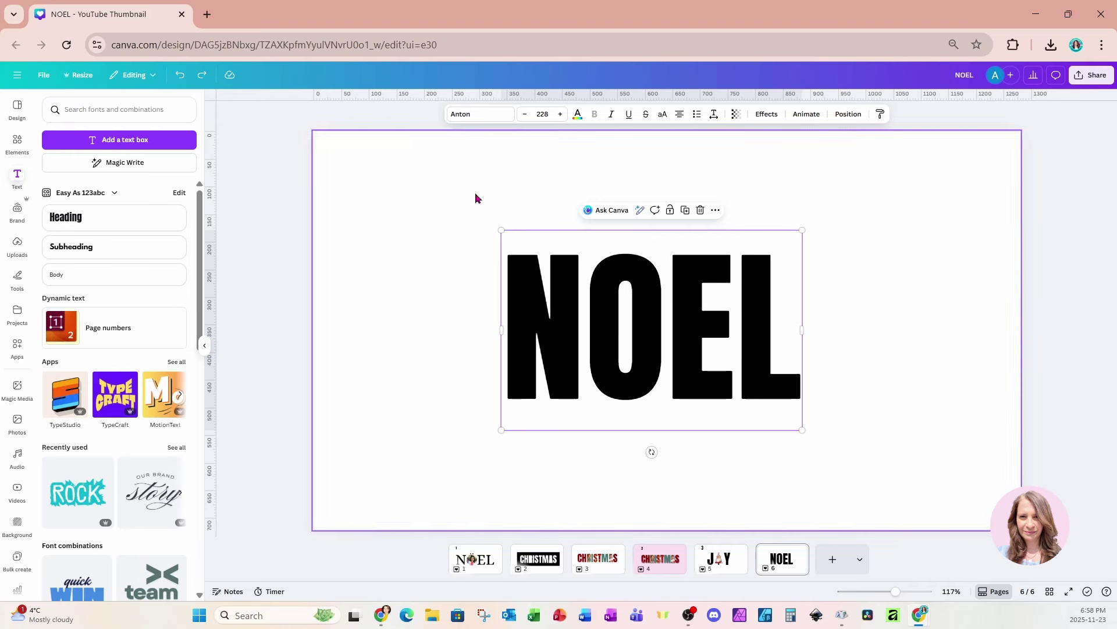
Change the NOEL heading's font to Horizon and reduce its size to 190.
click(457, 115)
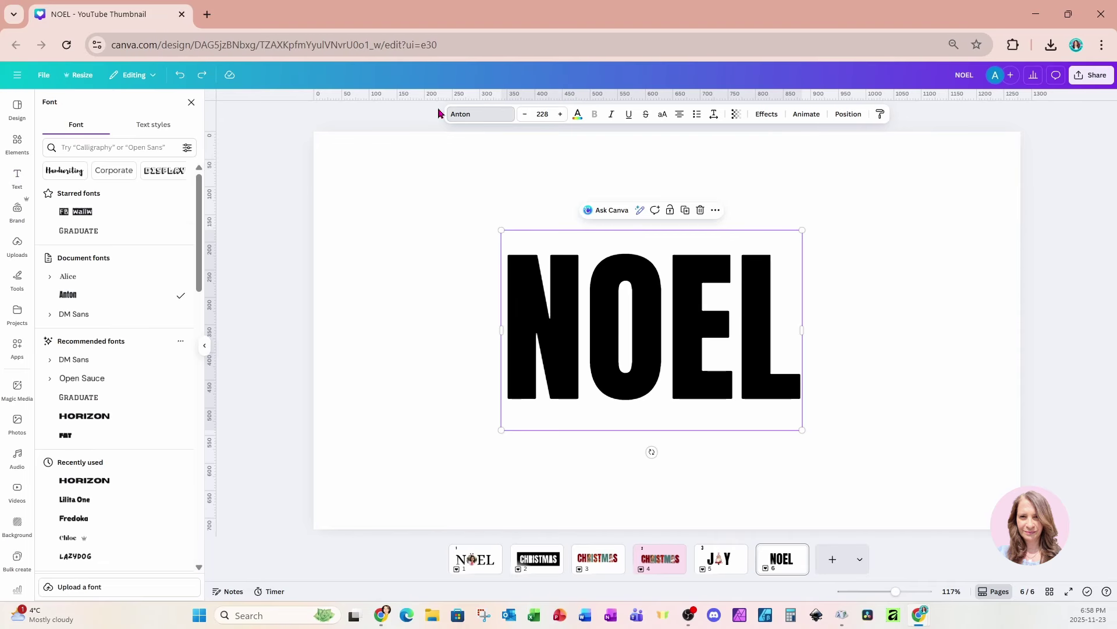
click(97, 416)
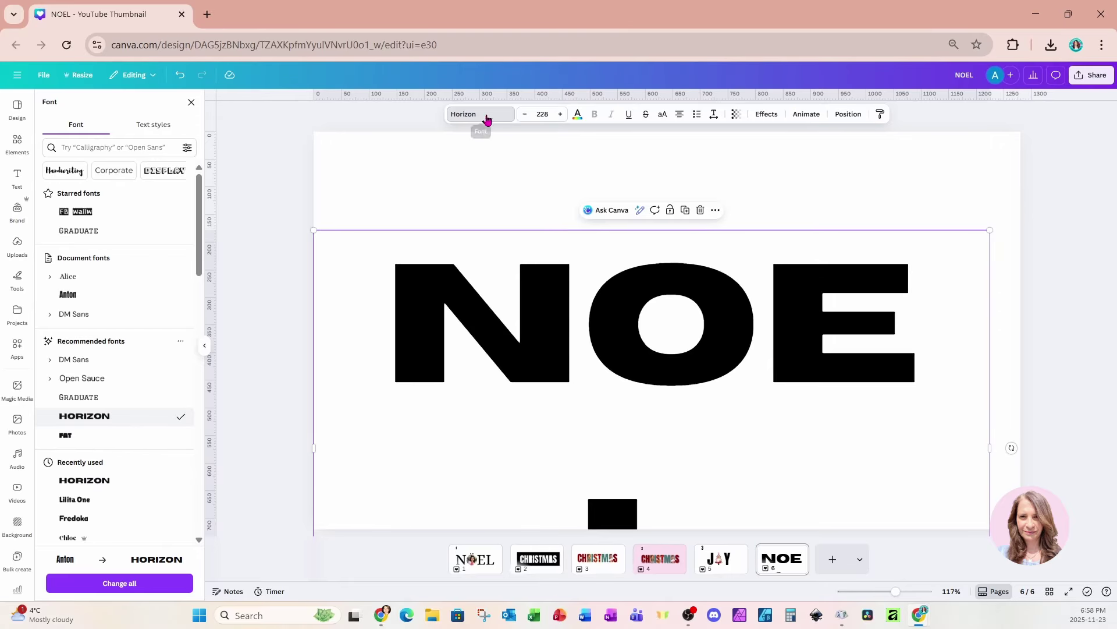
click(524, 116)
click(524, 116)
click(523, 115)
click(524, 116)
click(524, 116)
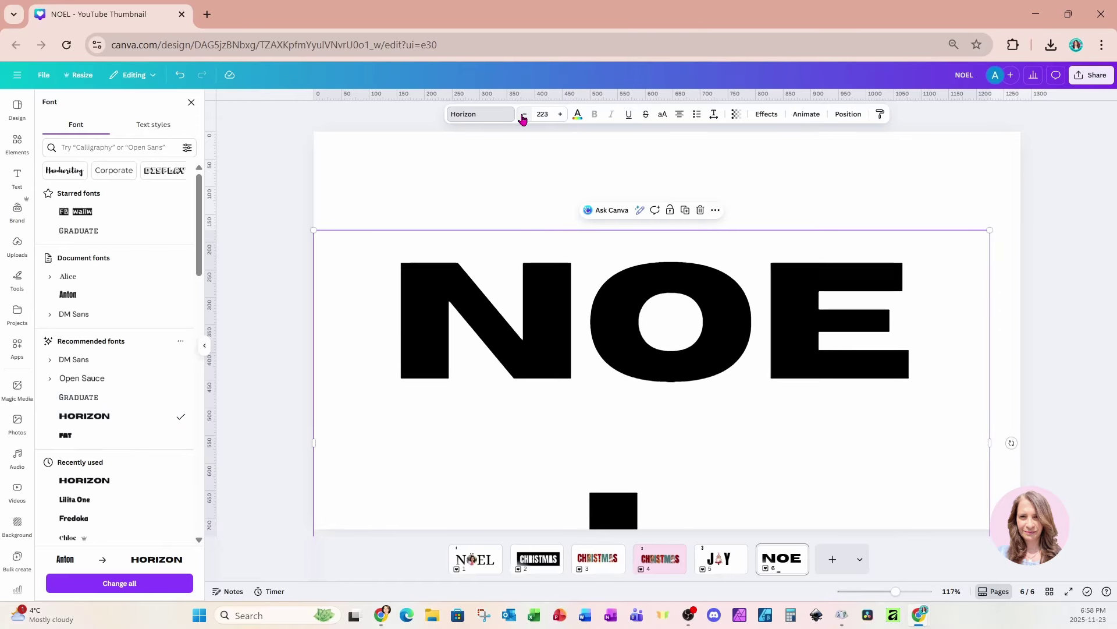
click(524, 116)
click(524, 116)
click(524, 116)
click(524, 116)
click(524, 115)
click(524, 116)
click(524, 116)
click(523, 116)
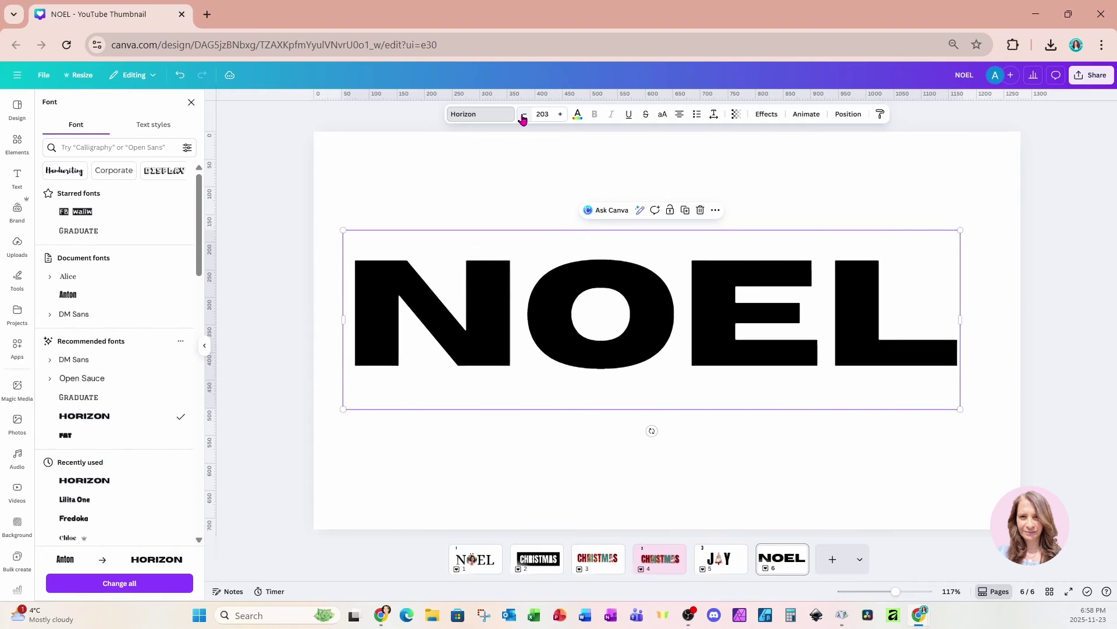
click(524, 116)
click(524, 116)
click(524, 116)
click(524, 116)
click(524, 116)
click(523, 116)
click(523, 115)
click(523, 116)
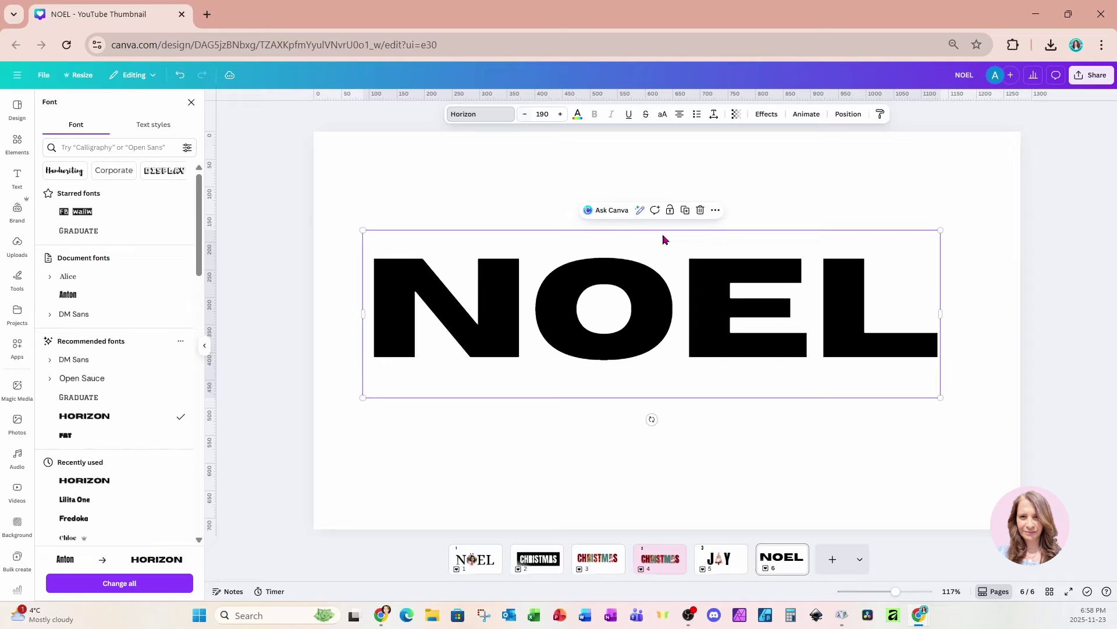
Break NOEL into two lines, NO above EL, and set the line spacing to 0.85.
click(679, 297)
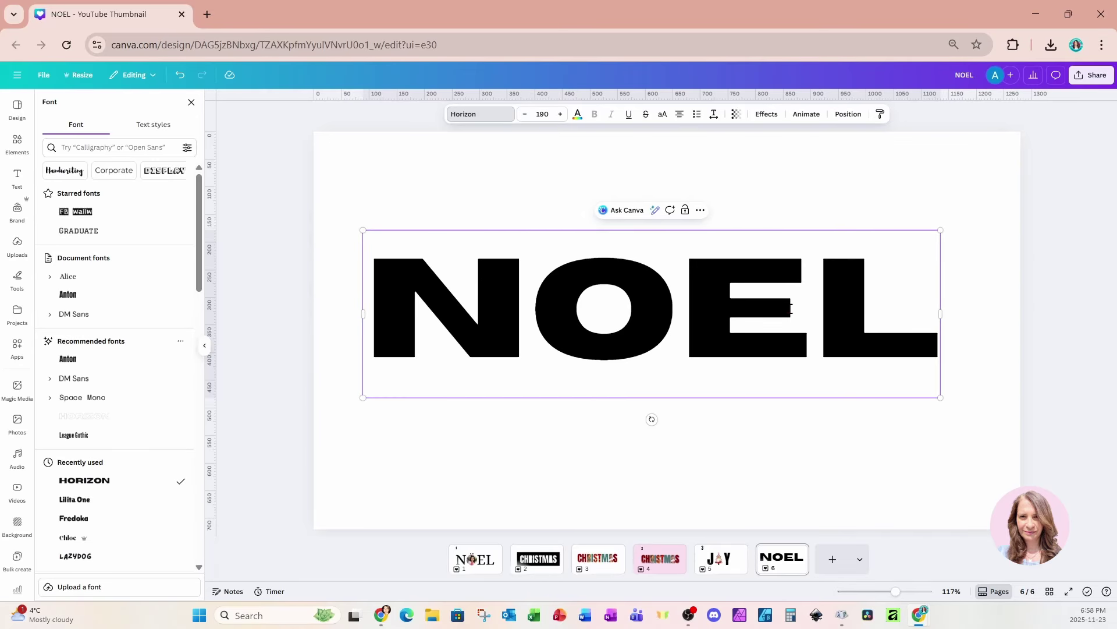
key(Return)
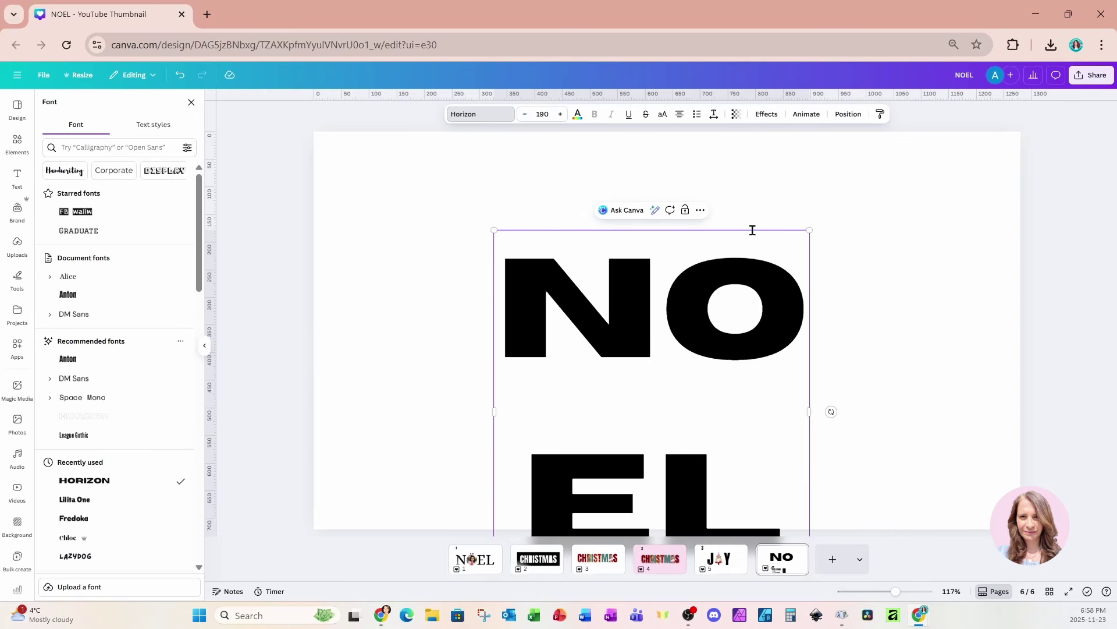
click(714, 114)
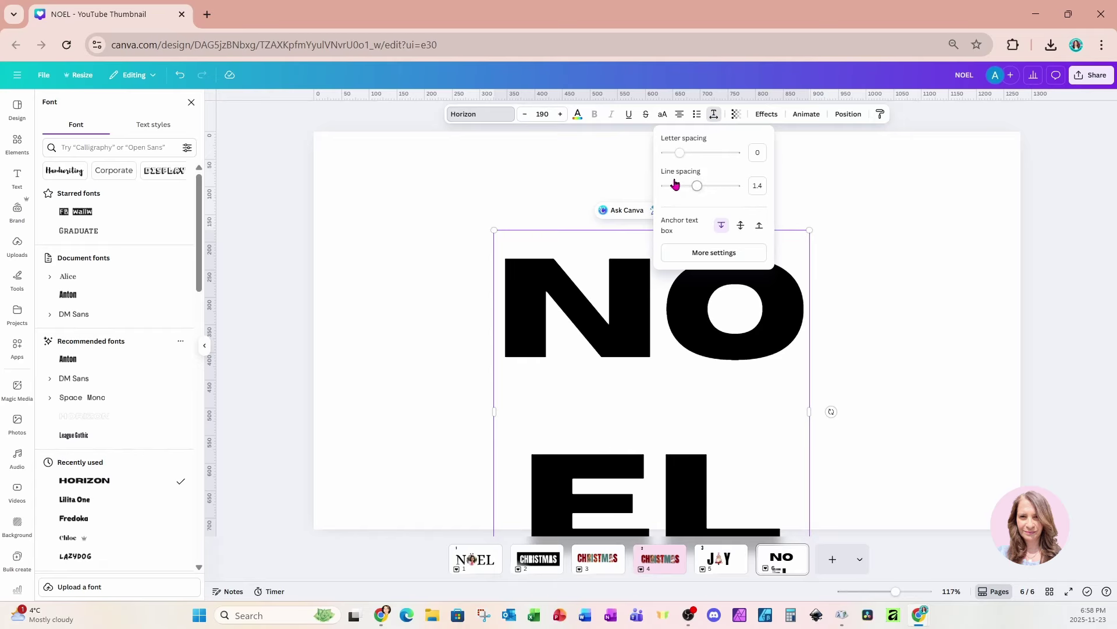
drag(698, 186, 678, 184)
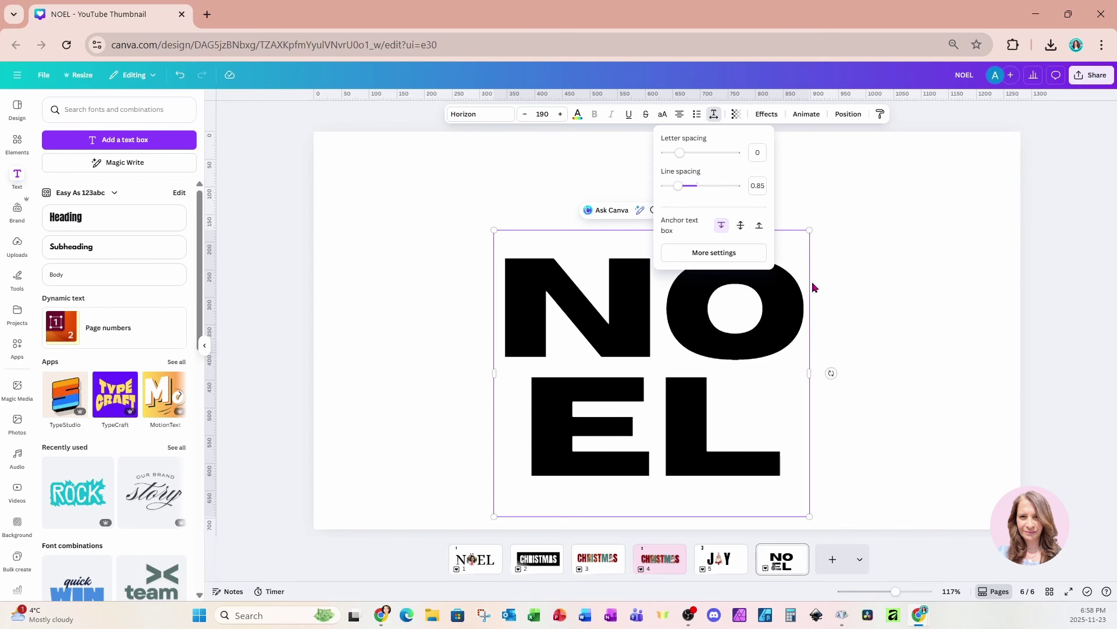
click(857, 284)
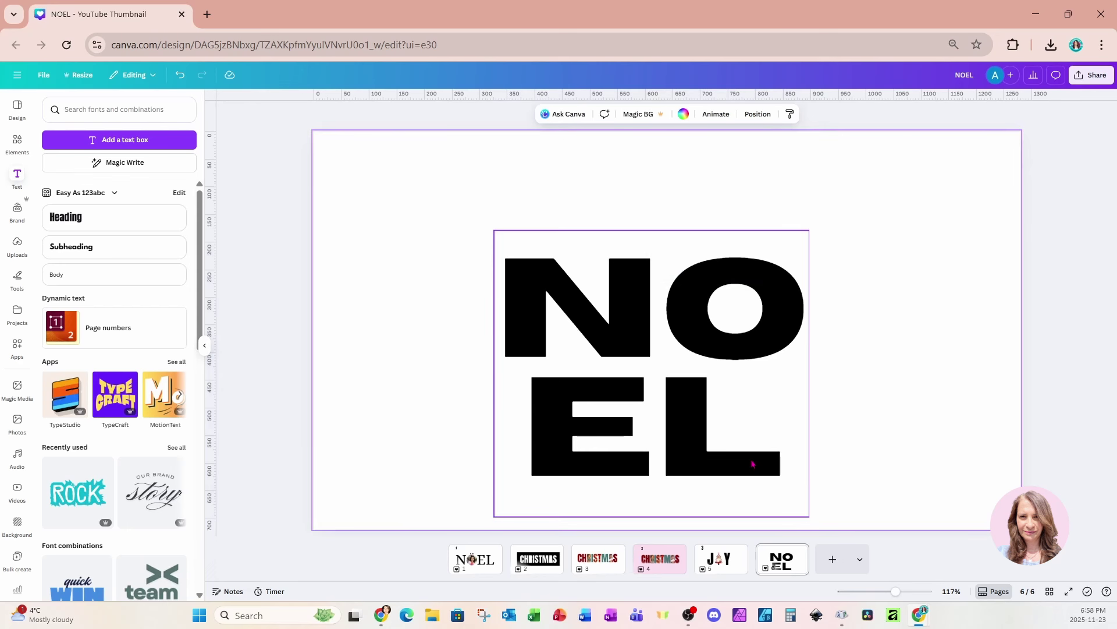
Move the two-line NOEL text up to the middle of the page and left-align its lines.
drag(753, 464, 754, 420)
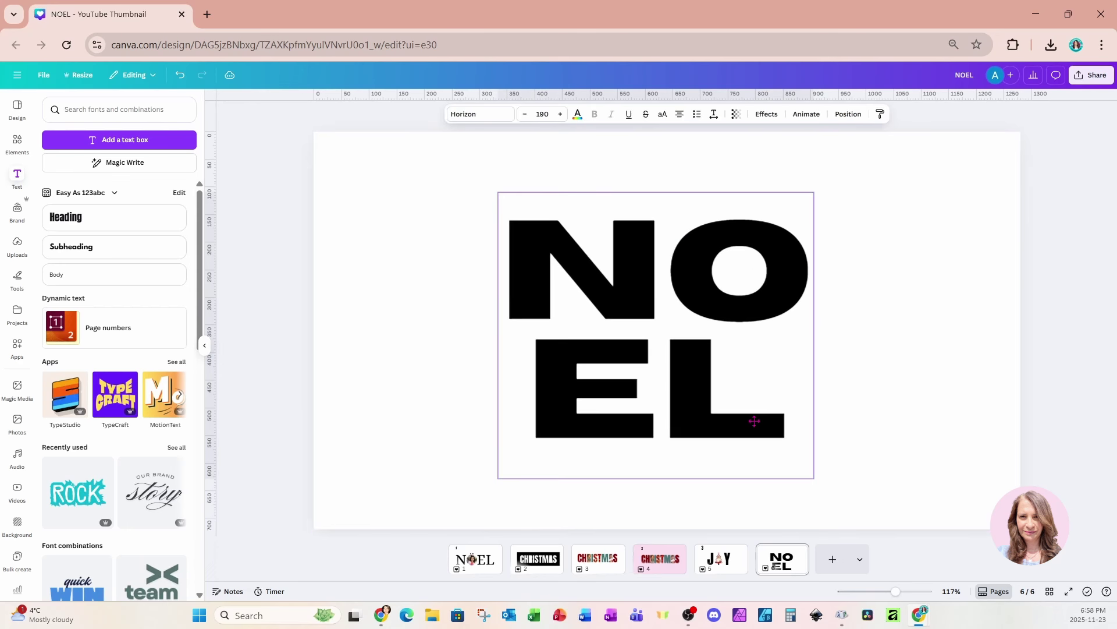
click(679, 114)
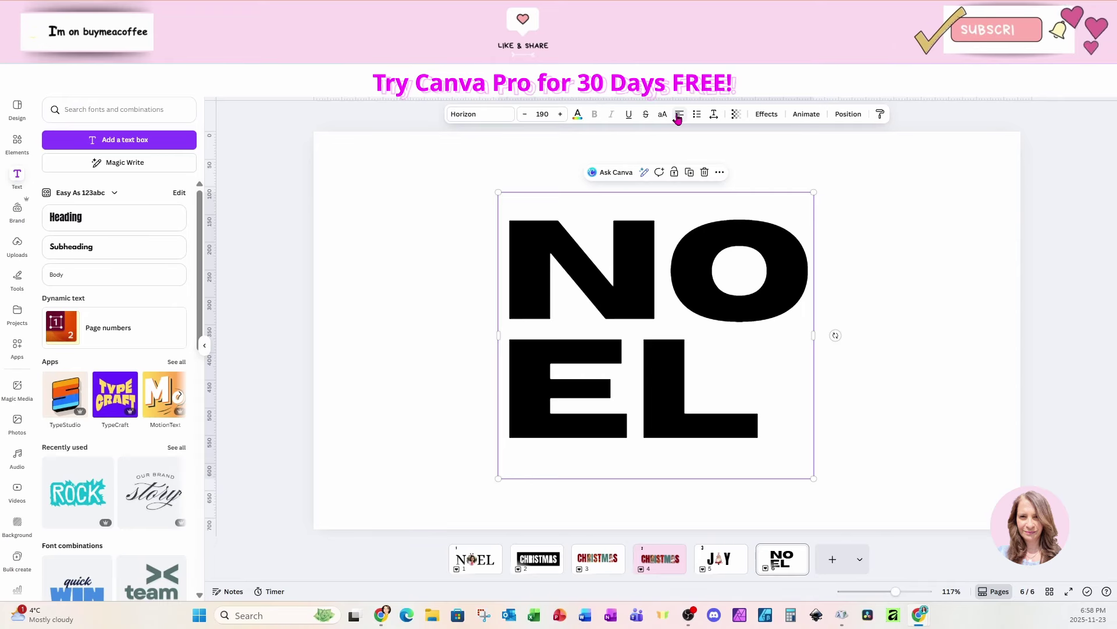
click(856, 204)
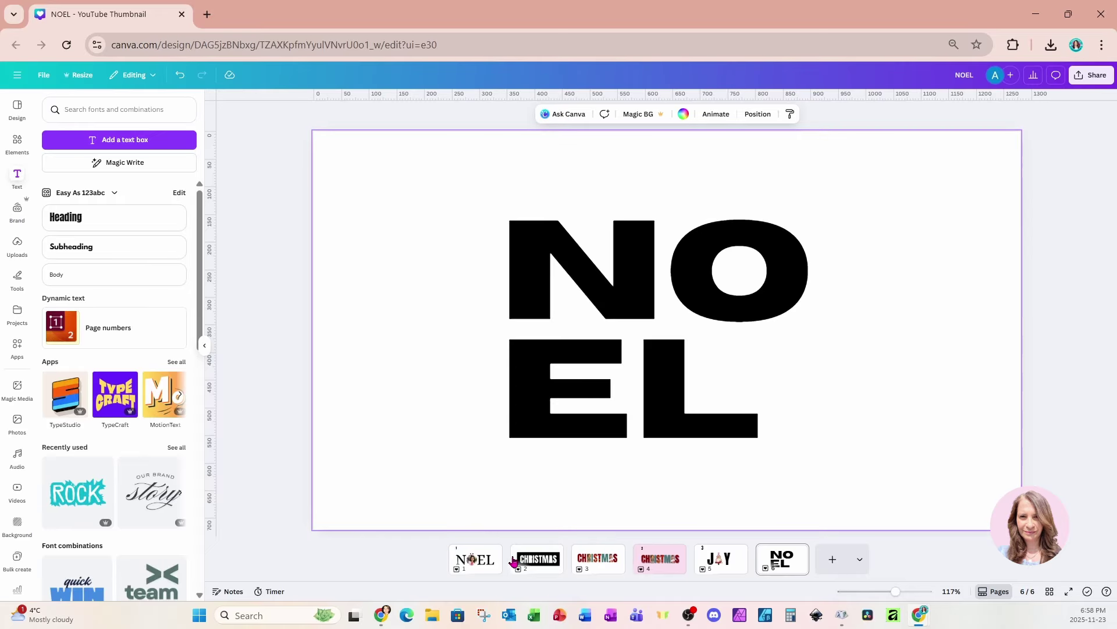
Copy the two black dots from the NOEL design on page 1 and place them above the O on page 6.
click(485, 566)
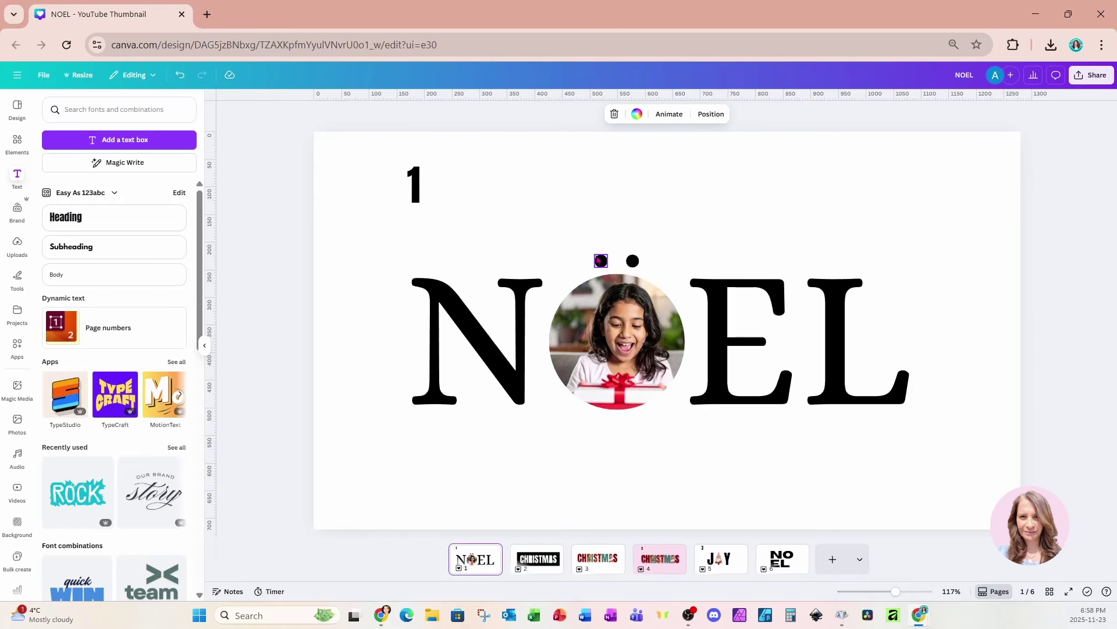
click(600, 257)
shift+click(630, 263)
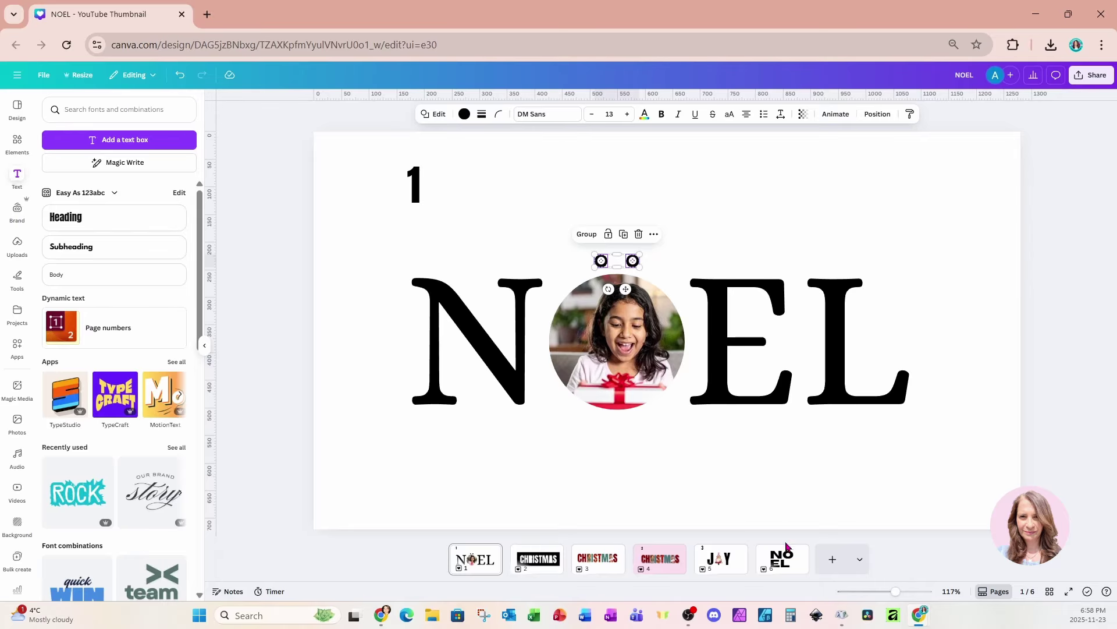
click(782, 558)
click(754, 210)
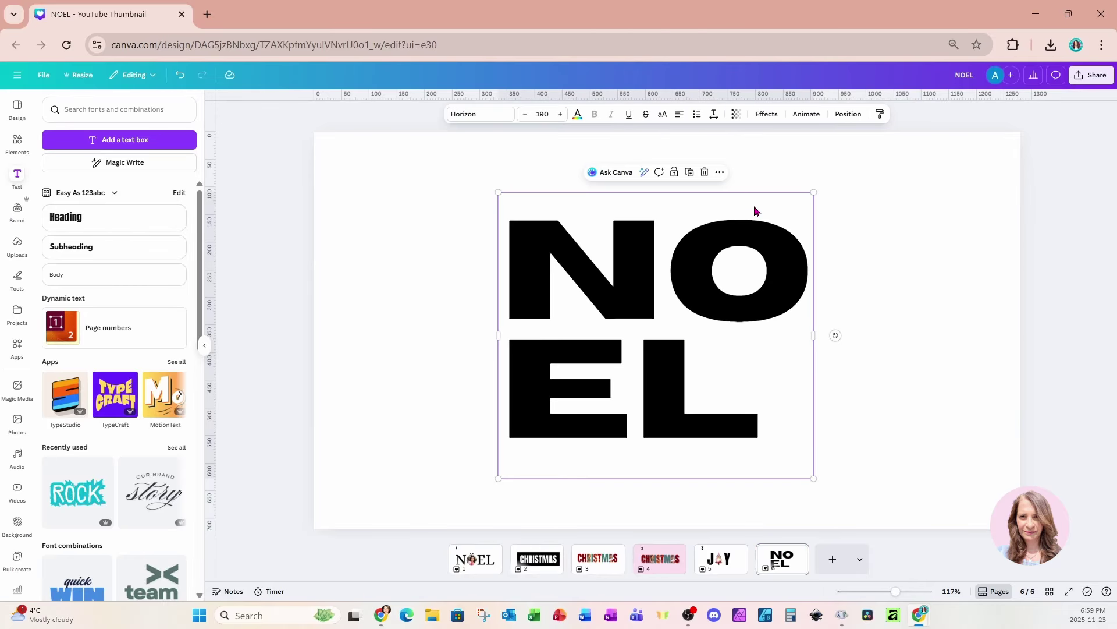
key(ctrl+v)
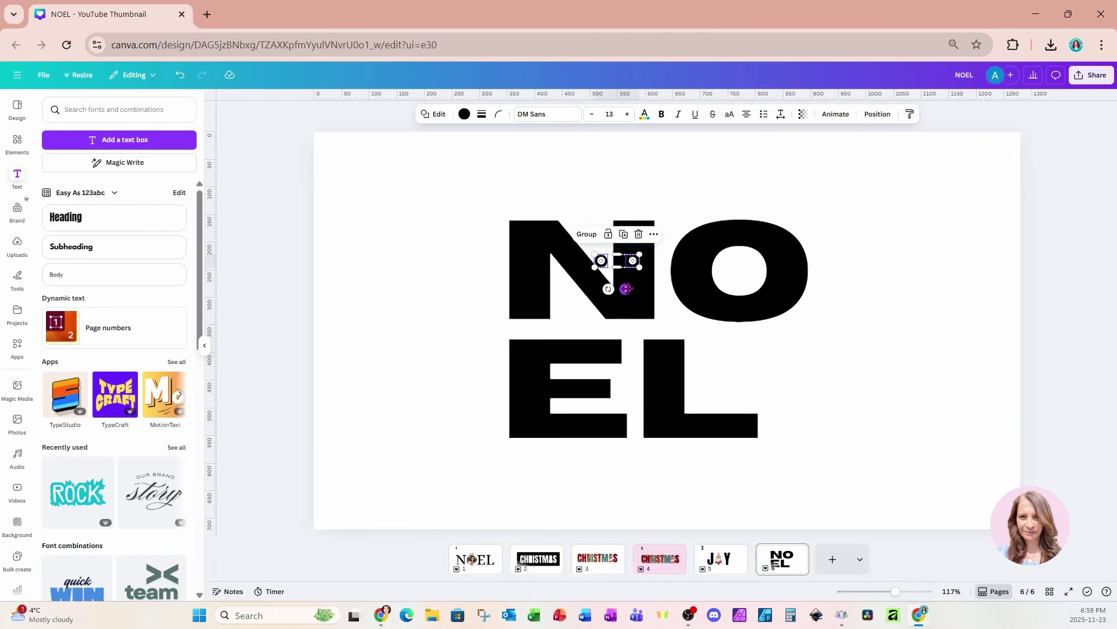
drag(625, 289, 752, 232)
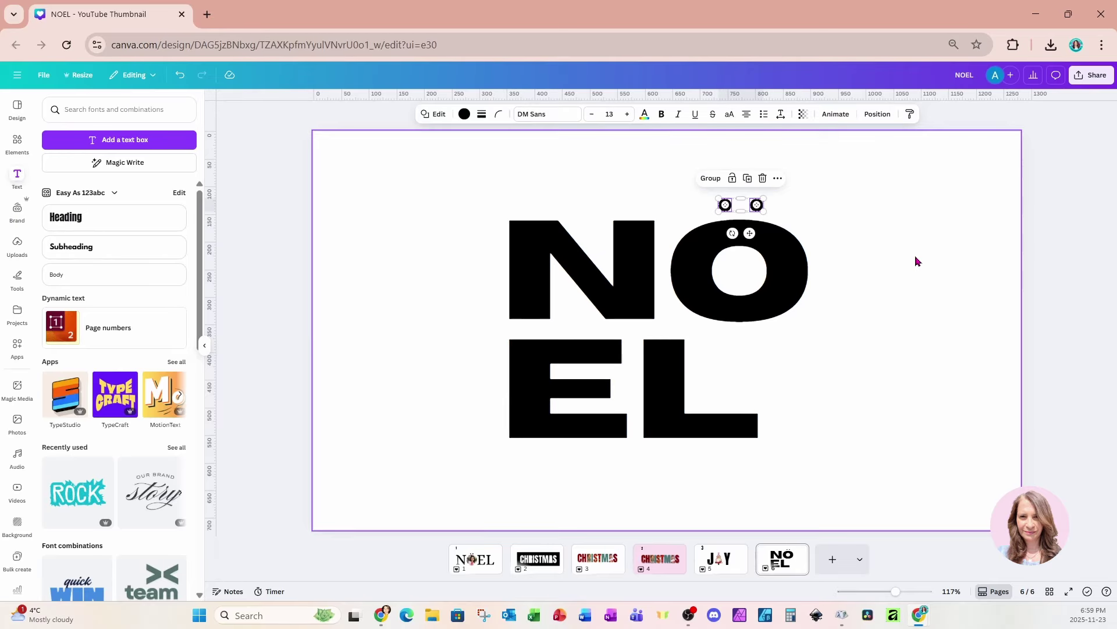
click(918, 261)
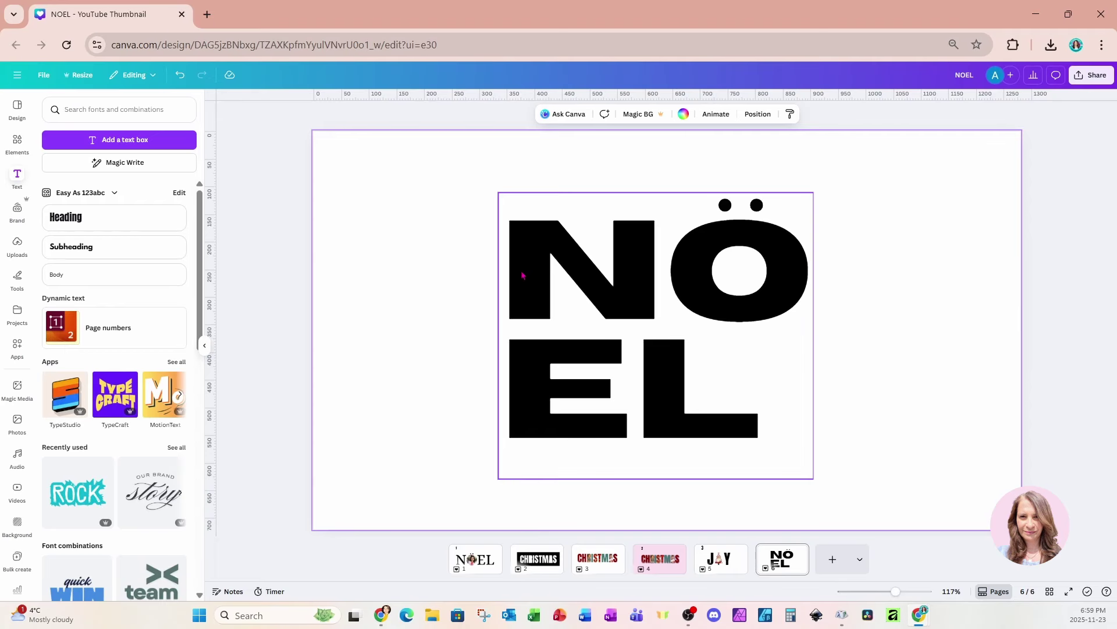
Try the Outline effect on the two-line NOEL text and undo it.
click(558, 249)
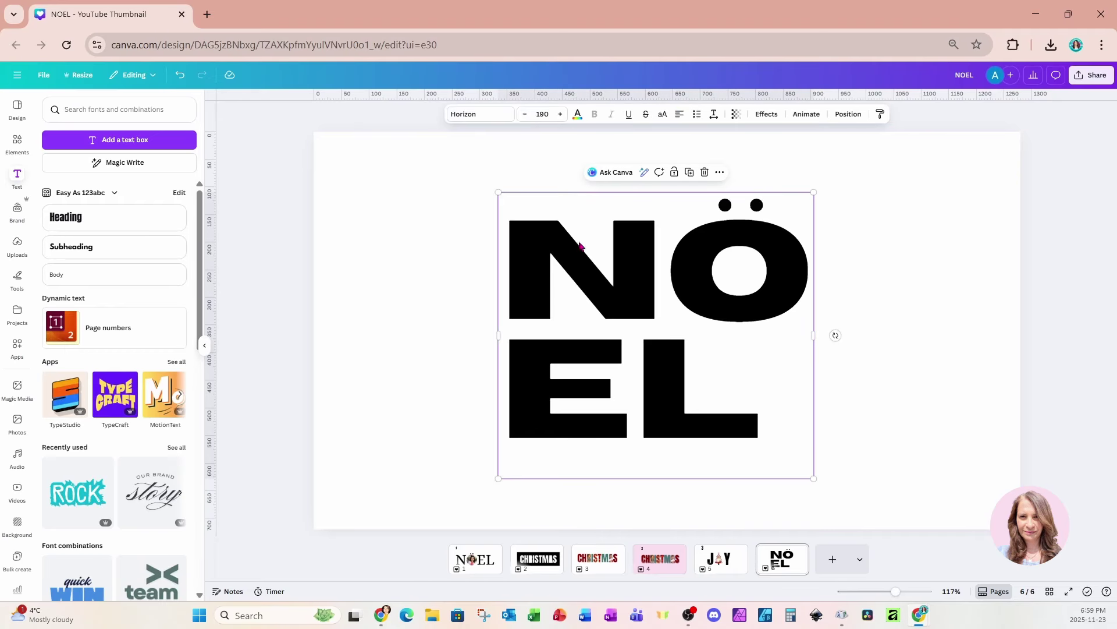
click(767, 115)
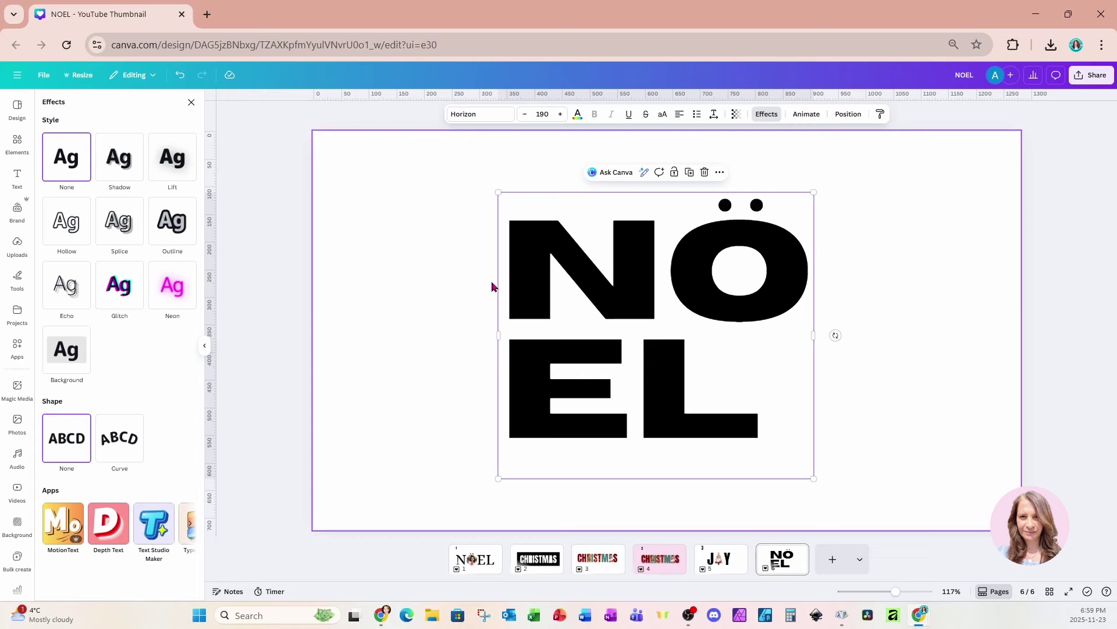
click(178, 234)
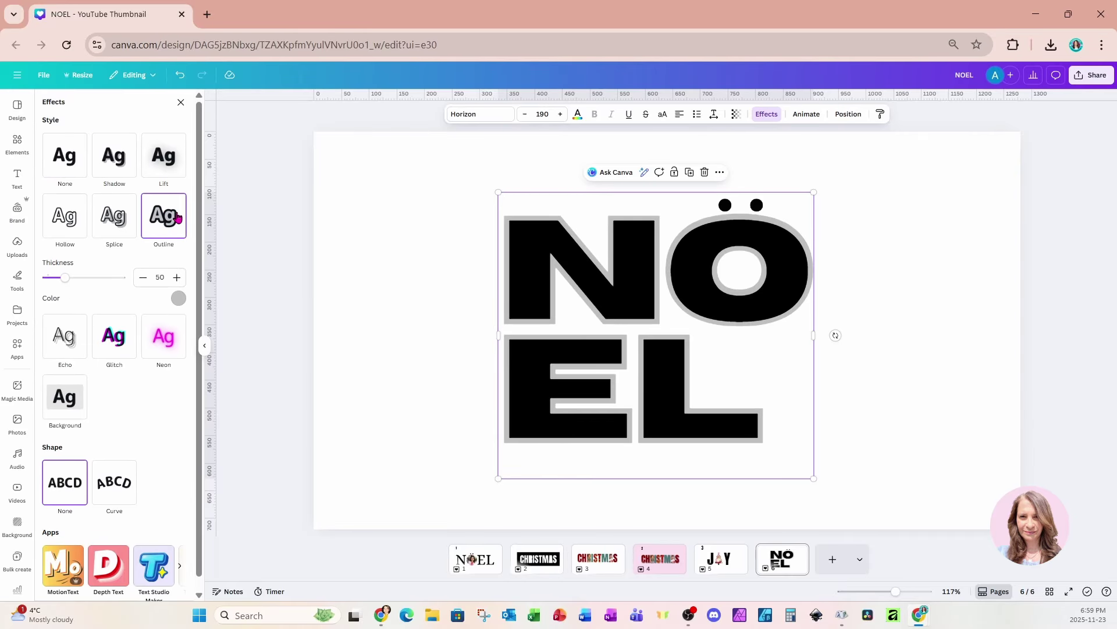
click(180, 76)
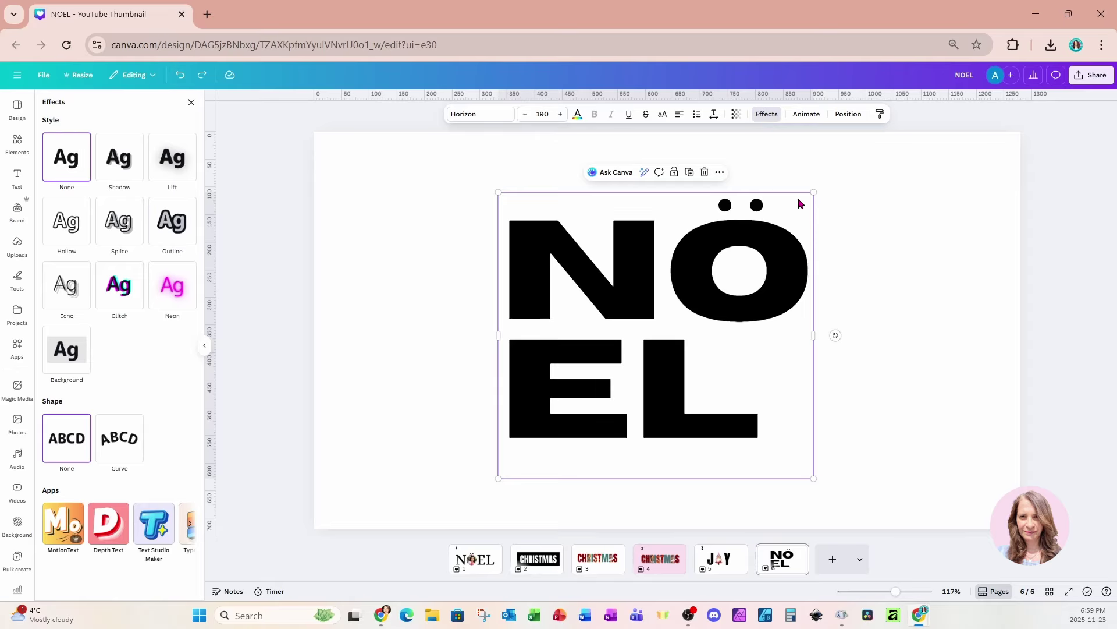
Download only the current page, page 6, as a PNG with a transparent background.
click(1099, 76)
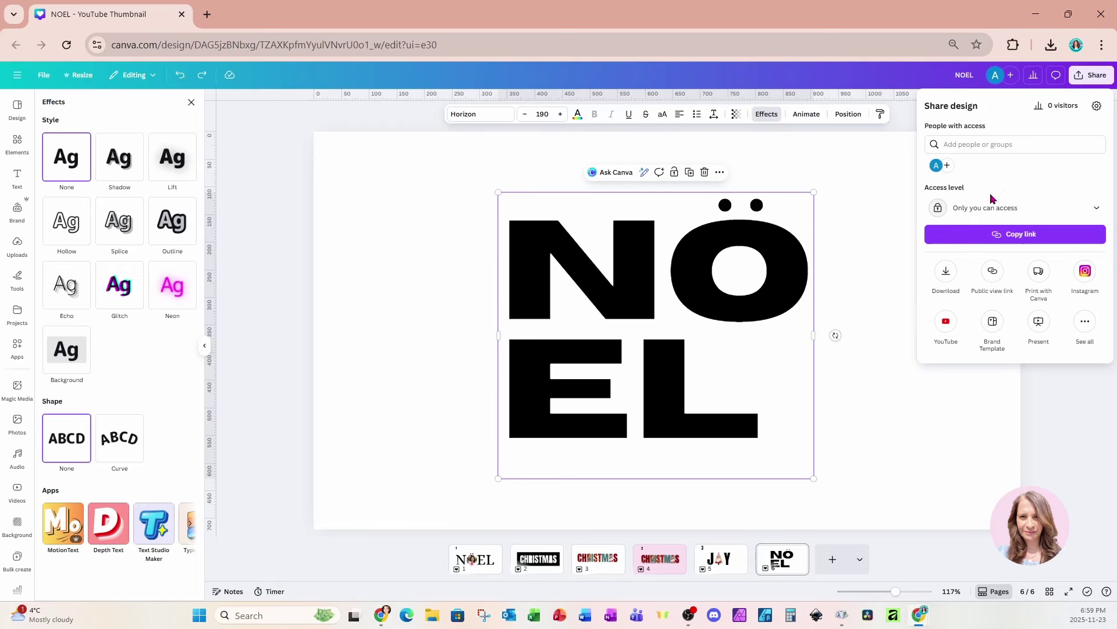
click(946, 273)
click(958, 274)
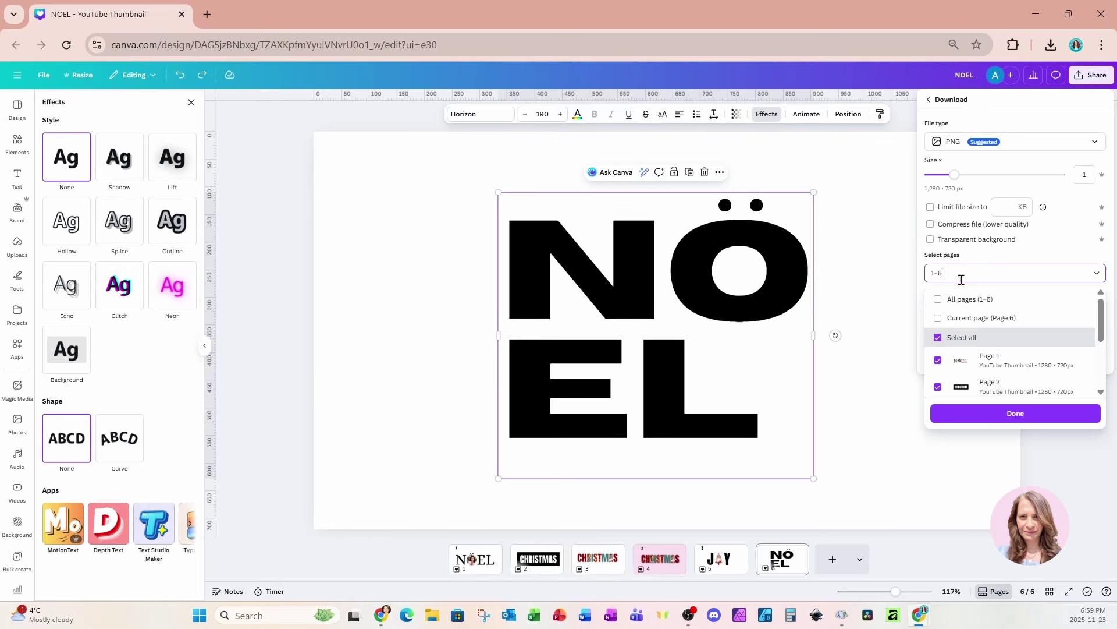
click(962, 321)
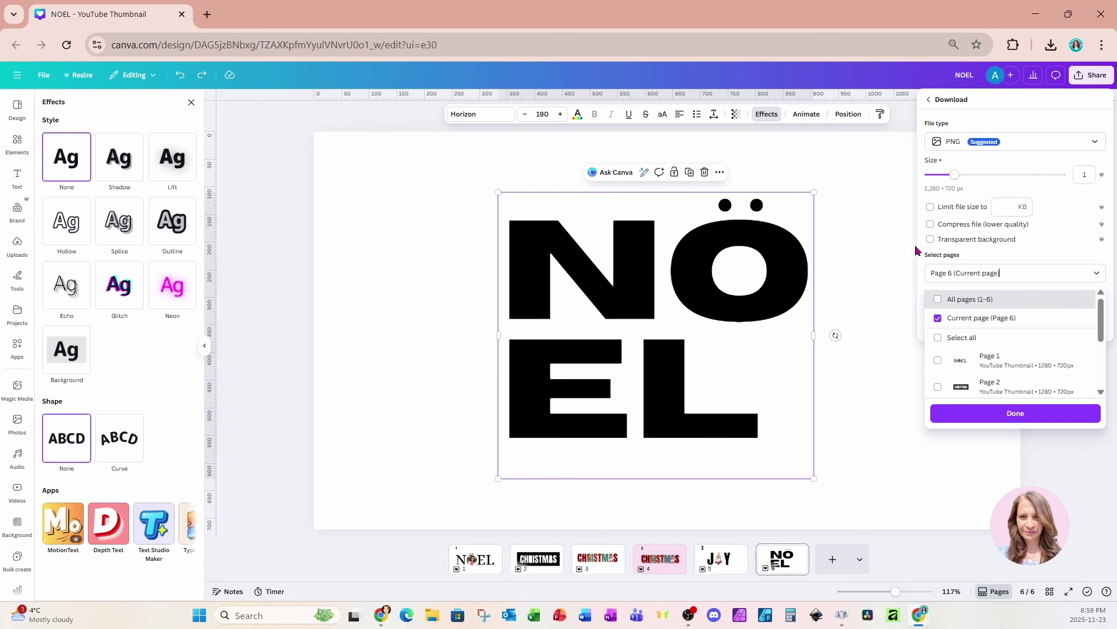
click(942, 242)
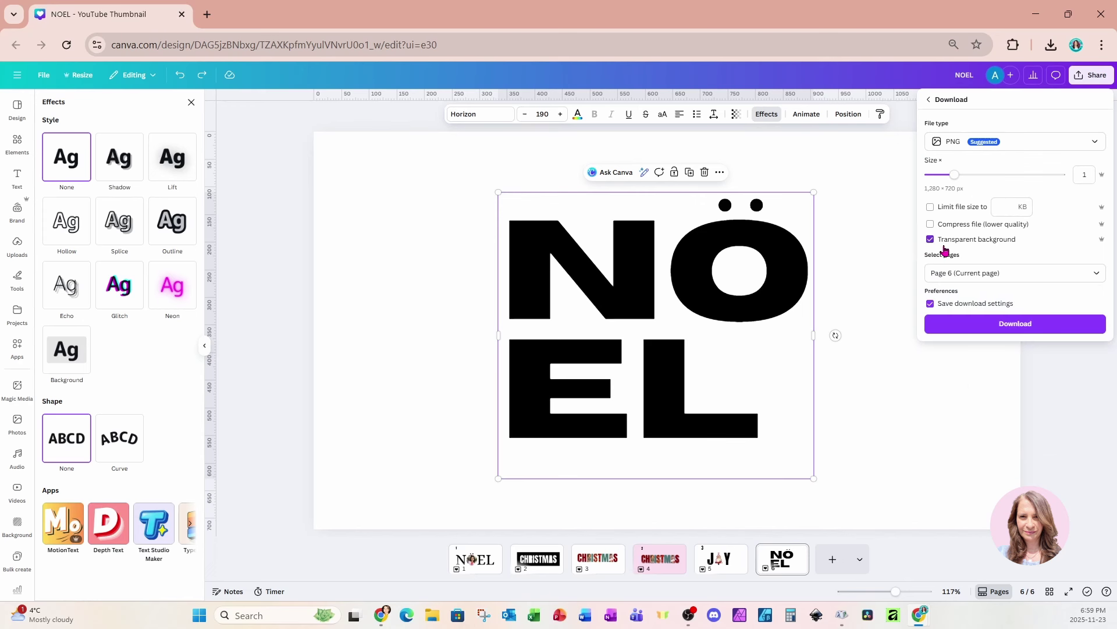
click(967, 325)
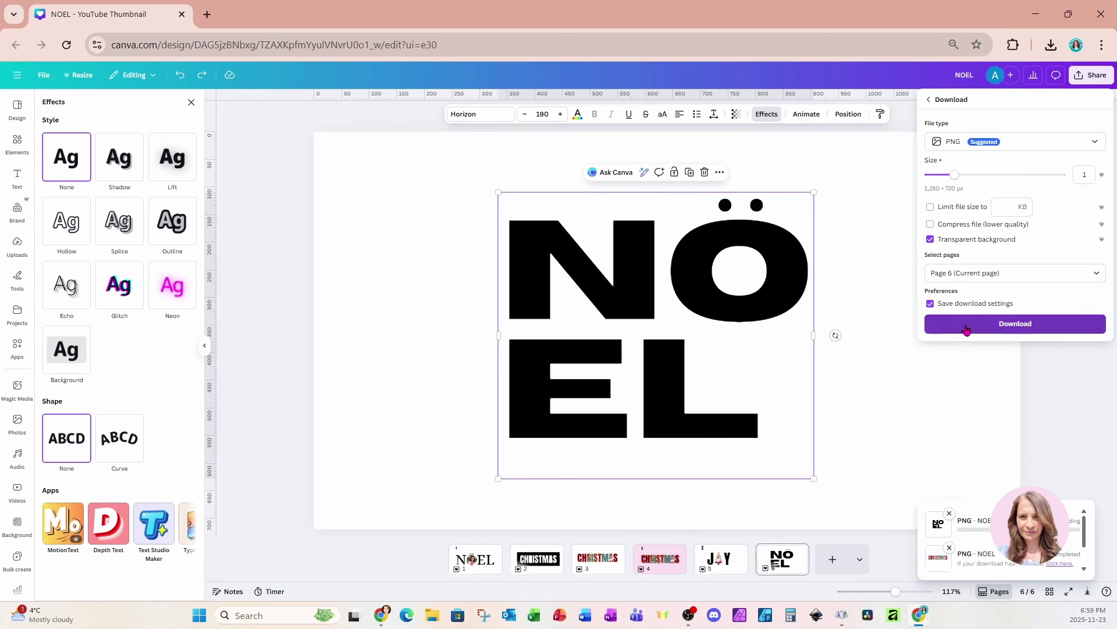
Add a blank page 7 and place the downloaded NOEL (2).png in its centre.
click(834, 558)
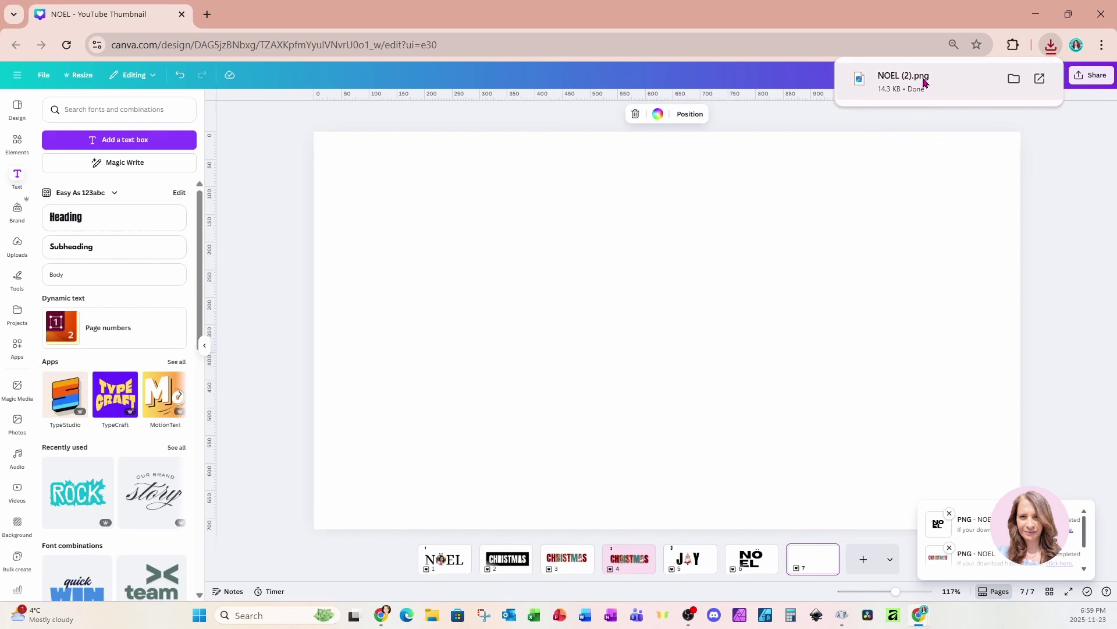
drag(916, 76, 607, 353)
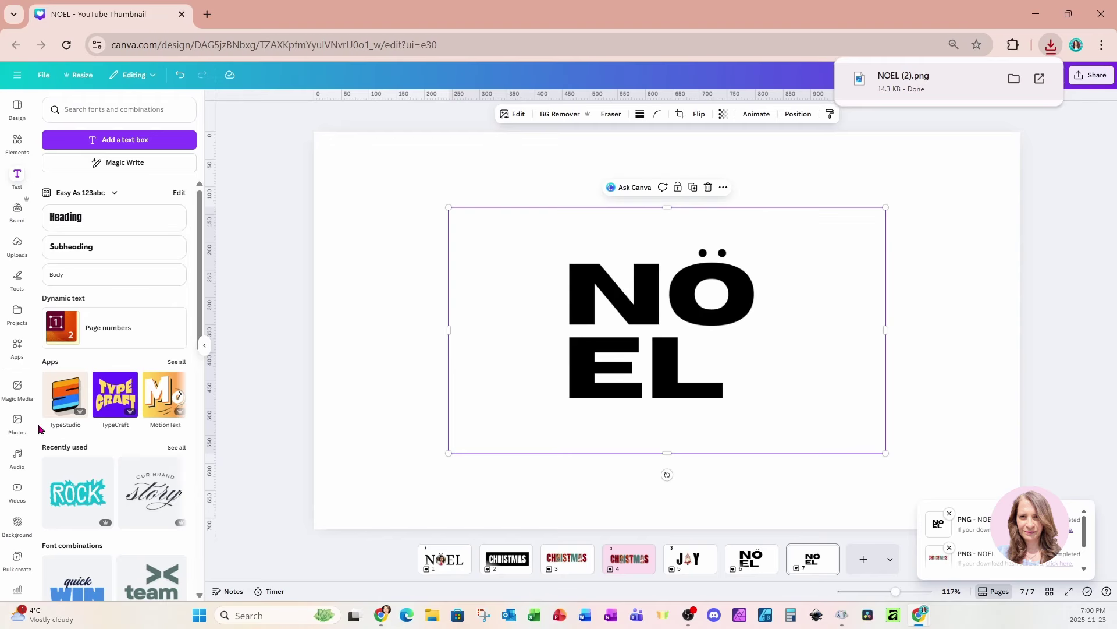
Search the apps for BORDER ART, open Border Art Maker and have it detect the path from the selected NOEL image.
click(16, 357)
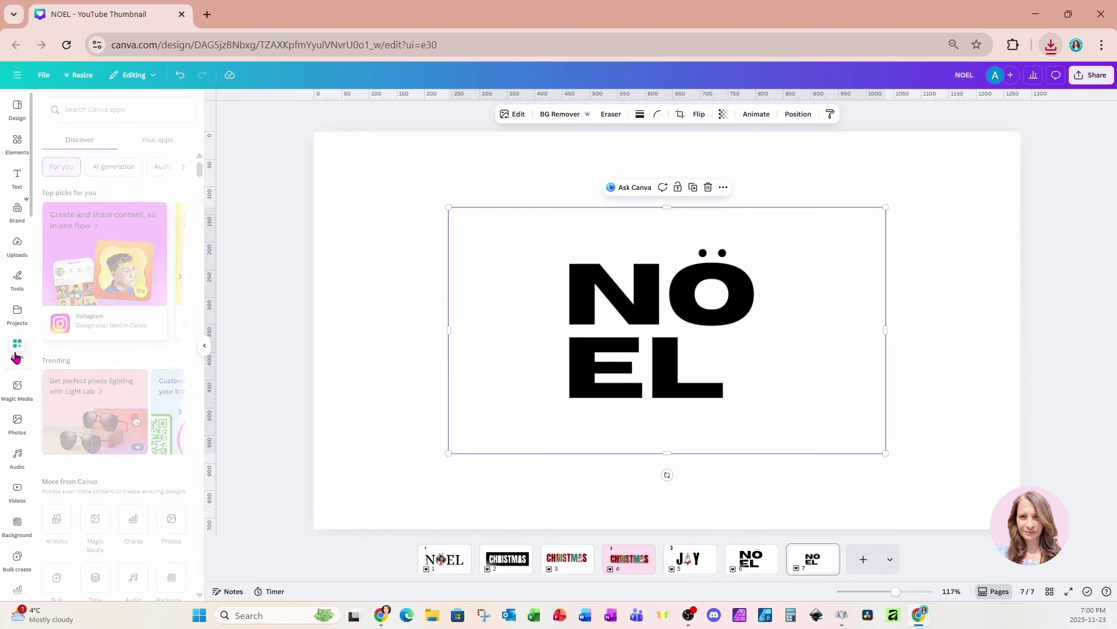
click(92, 109)
text(BORDER)
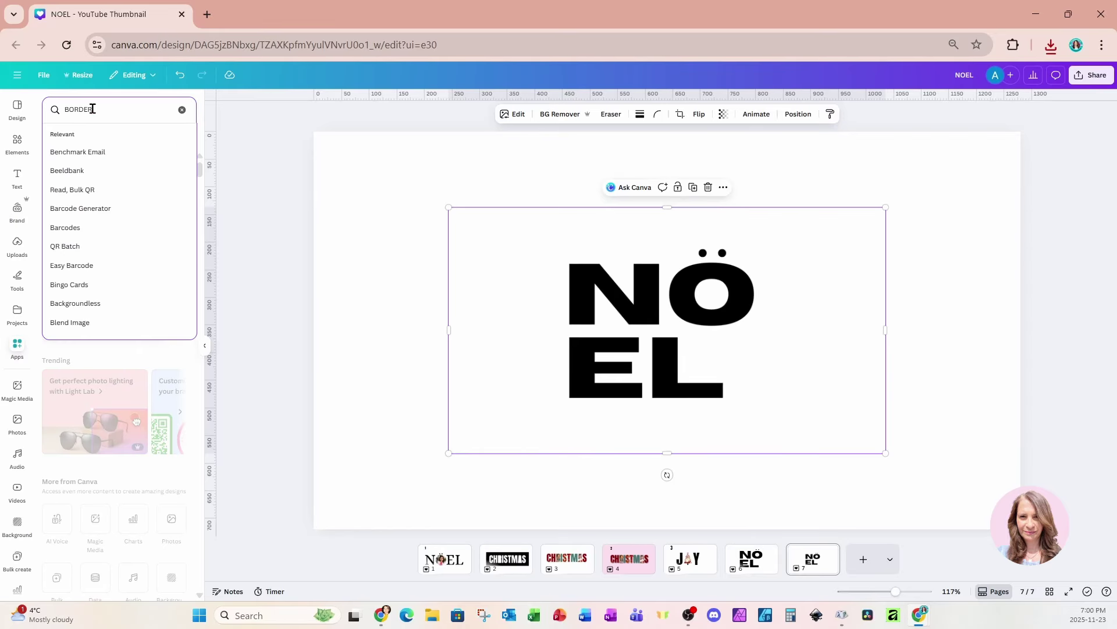
text( ART)
key(Return)
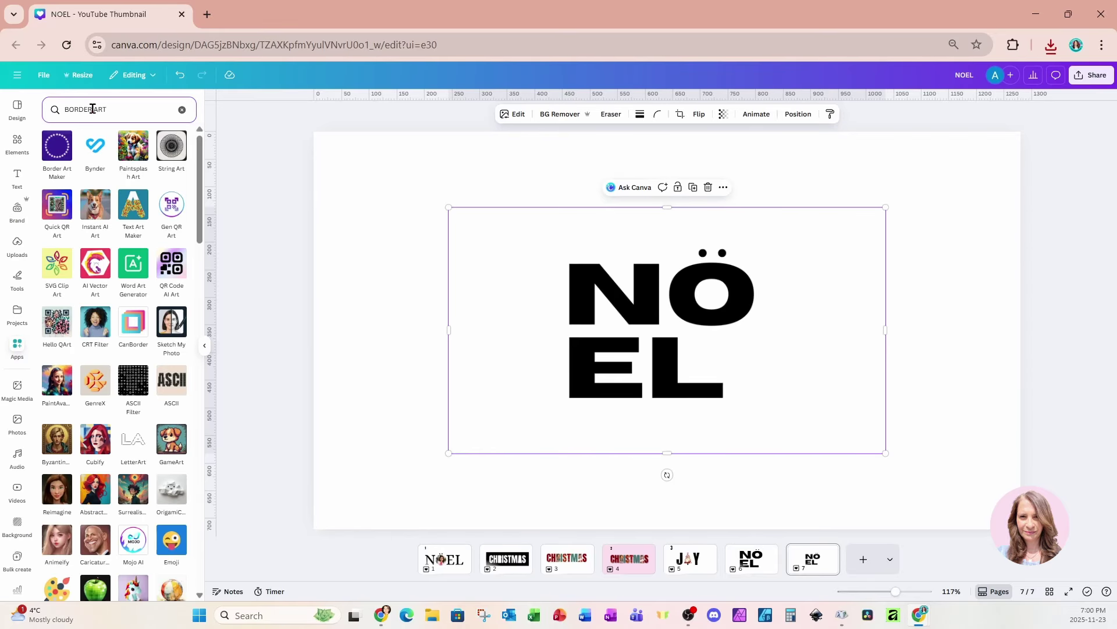
click(59, 162)
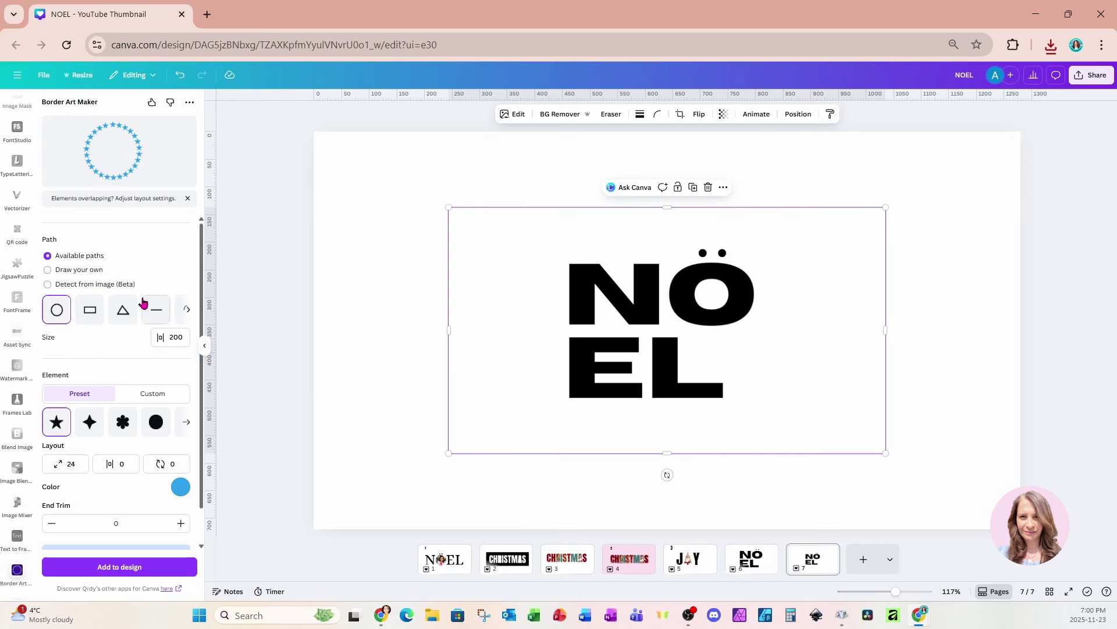
click(68, 288)
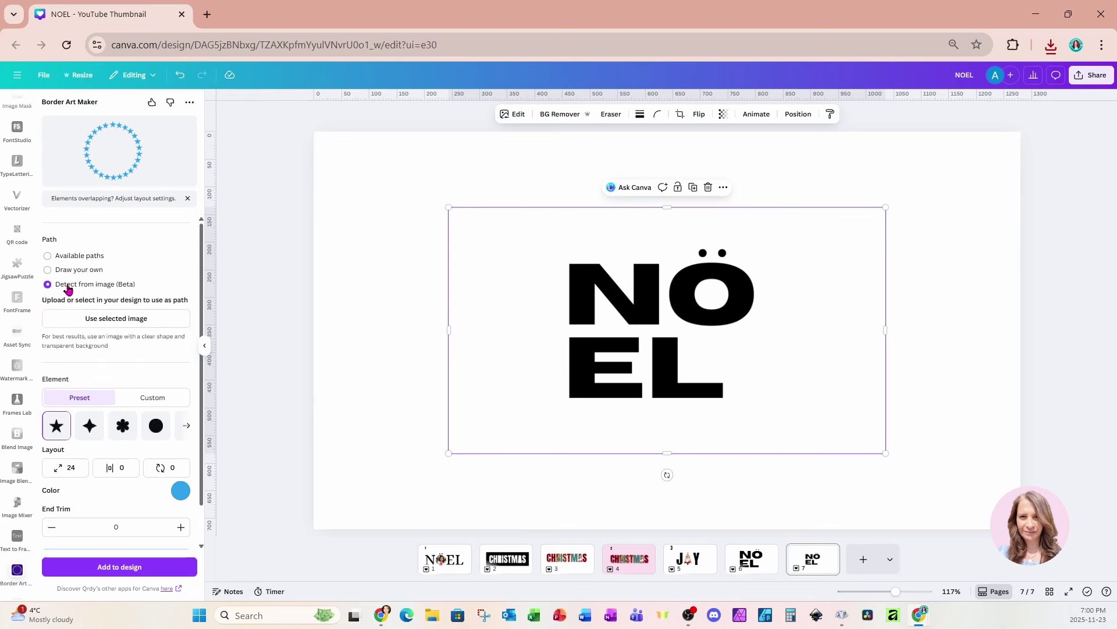
click(126, 322)
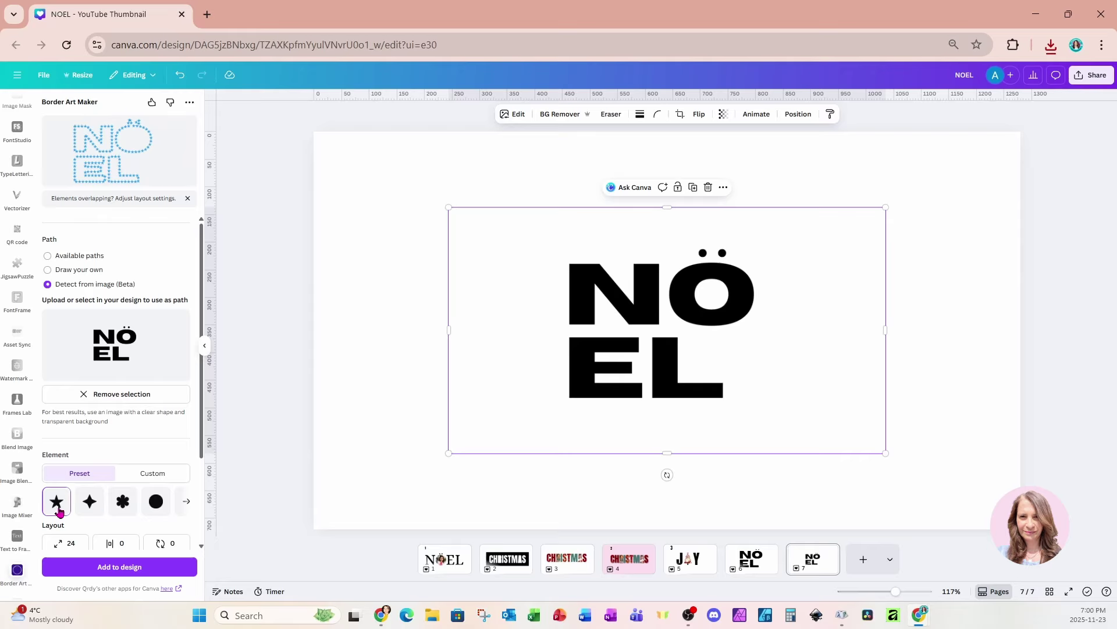
Choose the preset circle as the border element and set its size to 15.
click(158, 510)
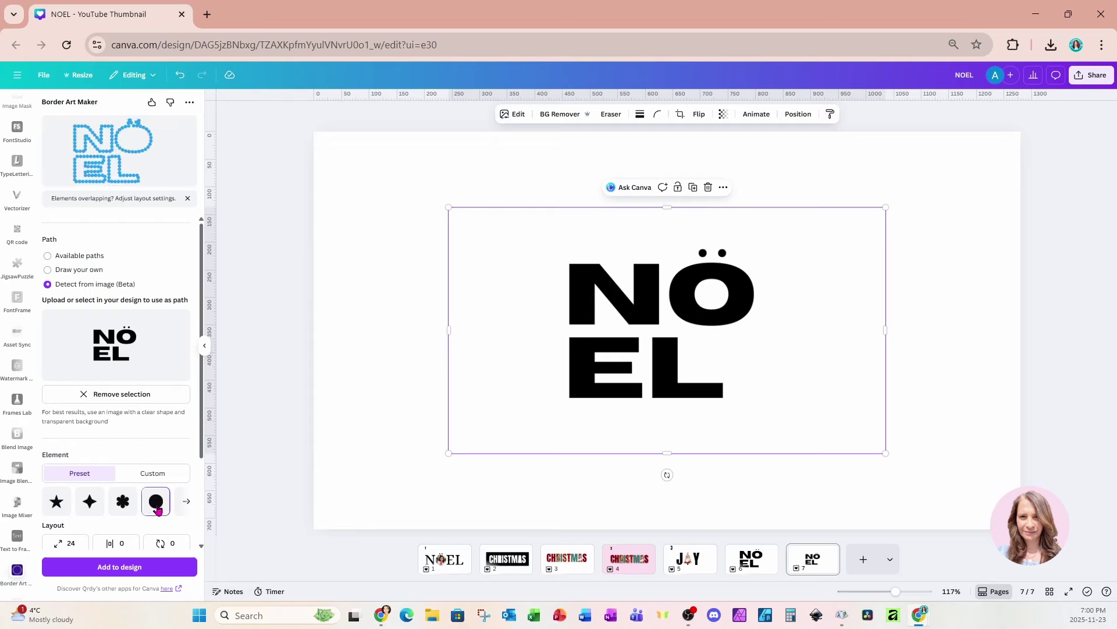
scroll(158, 510, down, 2)
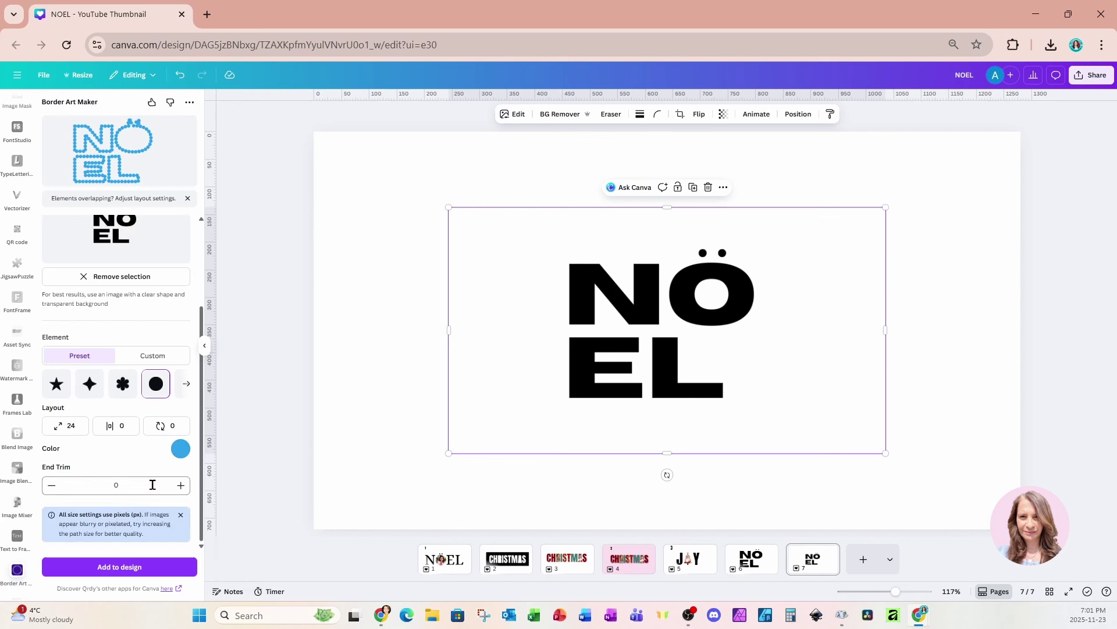
click(65, 427)
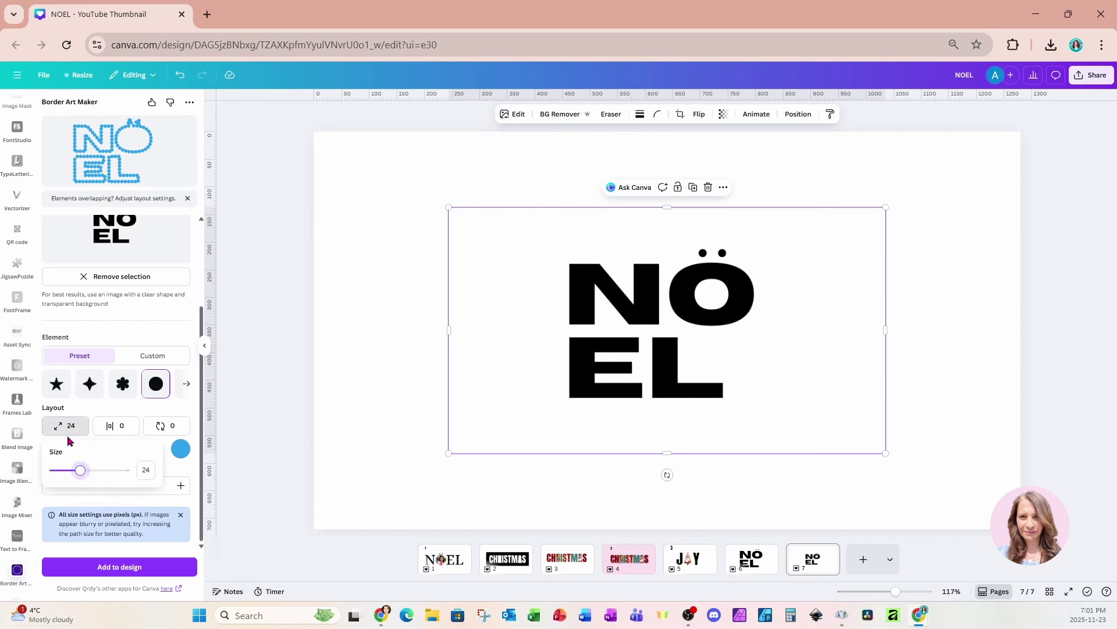
mouse_move(82, 478)
mouse_down()
mouse_move(99, 478)
mouse_move(53, 476)
mouse_move(71, 477)
mouse_up()
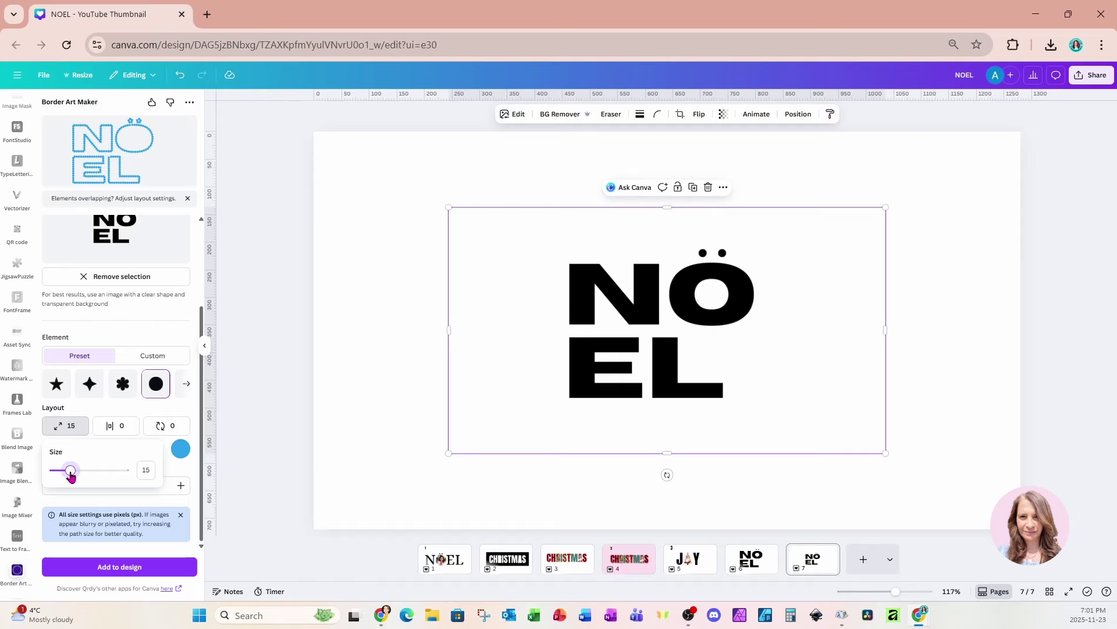
click(108, 427)
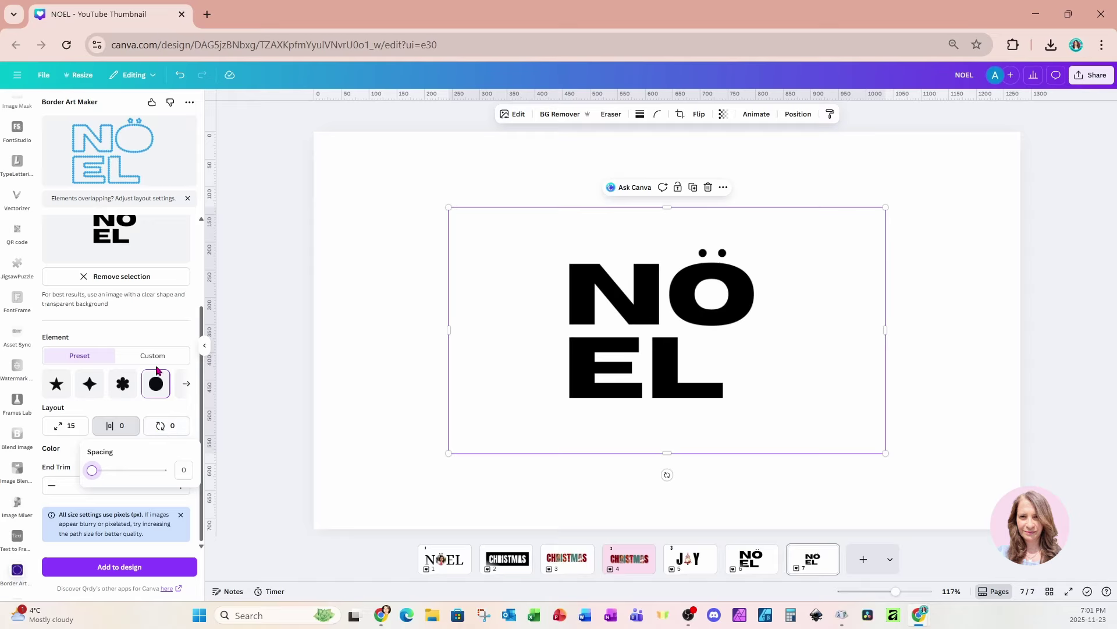
click(70, 457)
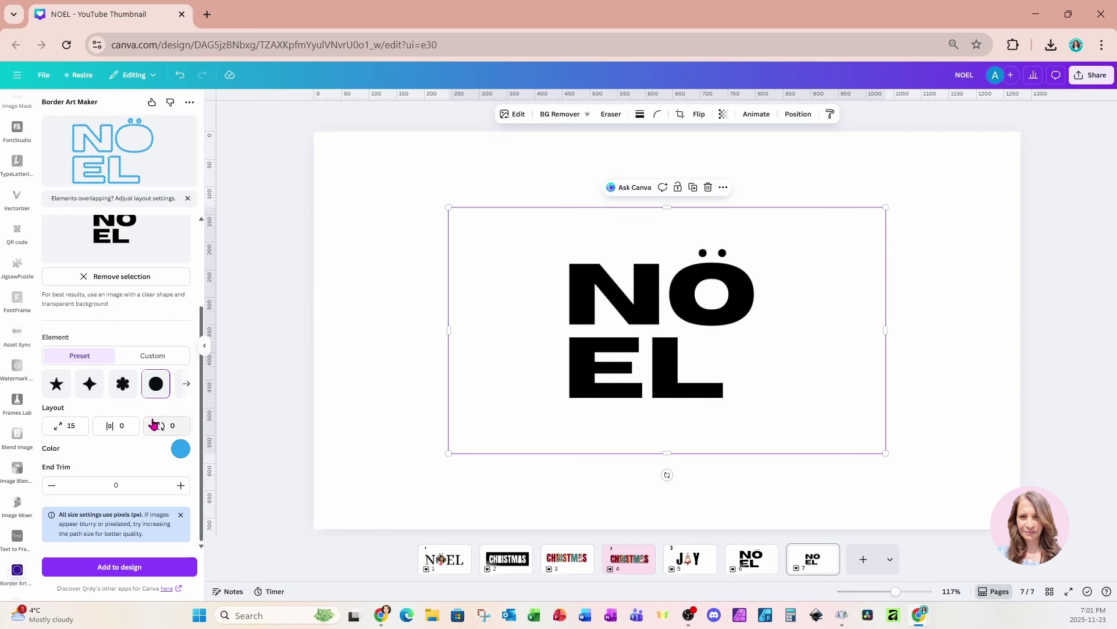
Colour the circle border vivid dark red from the document colors and add it to the design.
click(178, 451)
click(297, 318)
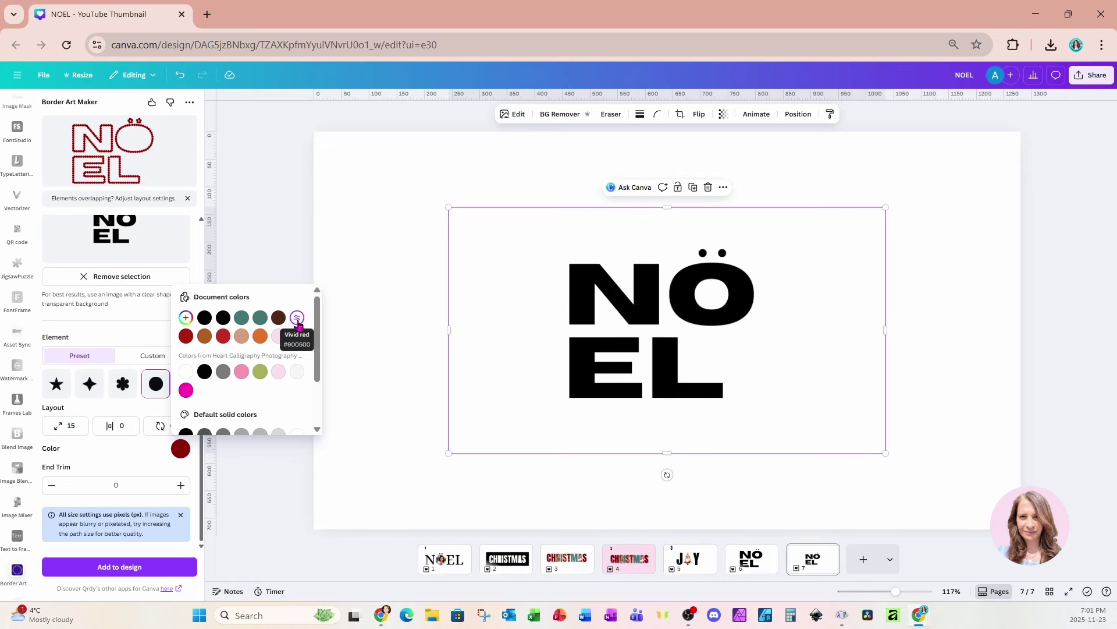
click(76, 567)
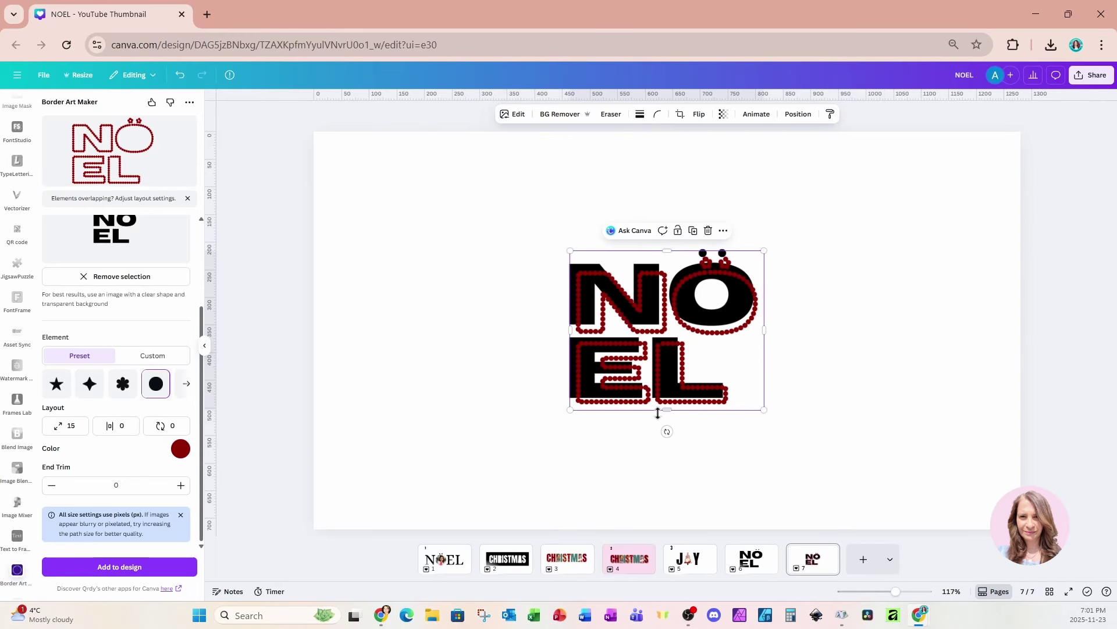
Align the red dotted border over the black NOEL letters, enlarging it slightly so it follows their edges.
drag(678, 396, 672, 390)
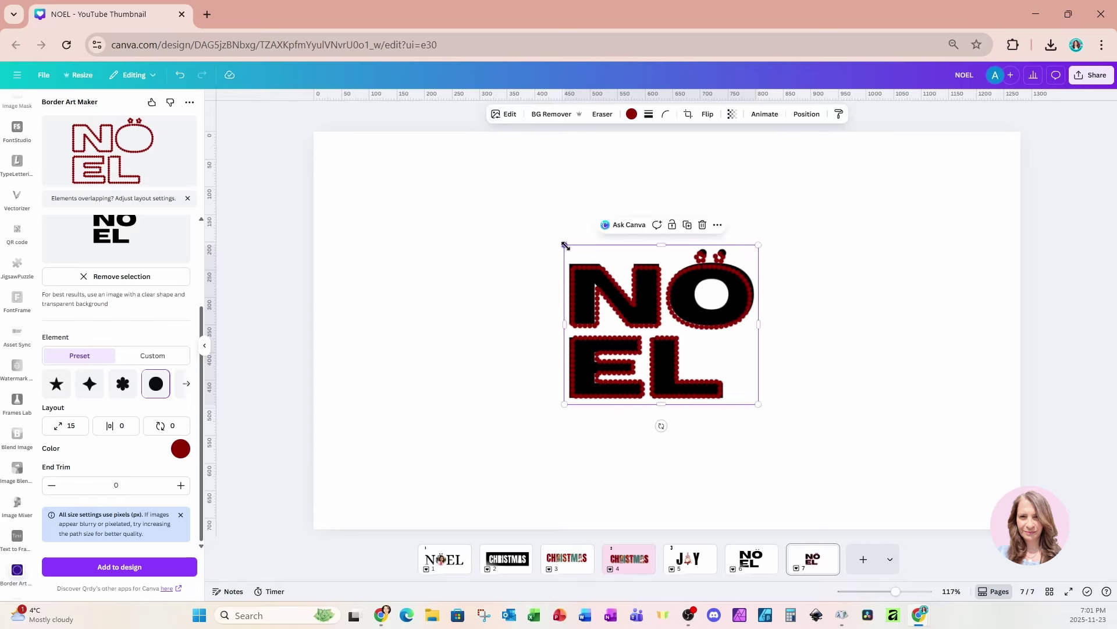
drag(565, 244, 562, 243)
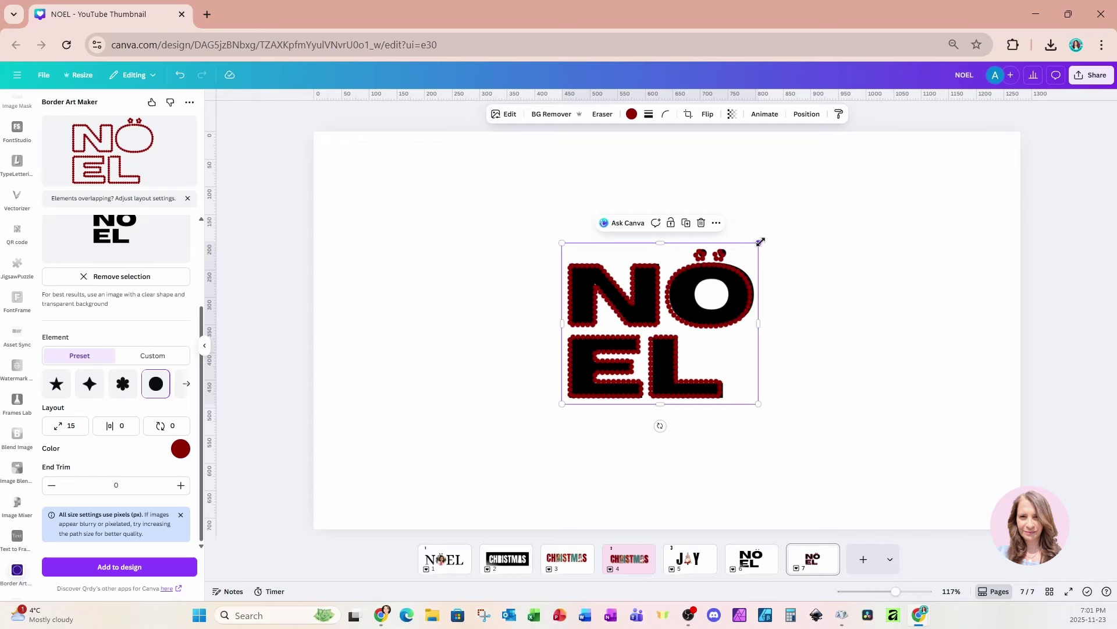
drag(760, 242, 764, 239)
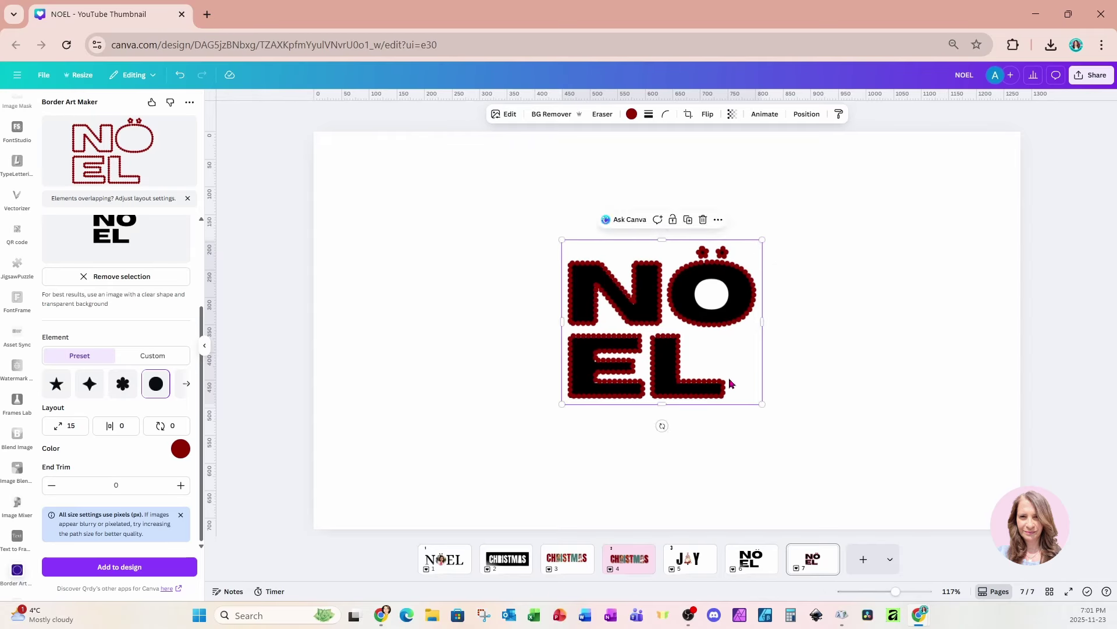
mouse_move(731, 383)
mouse_down()
mouse_move(934, 382)
mouse_move(728, 380)
mouse_up()
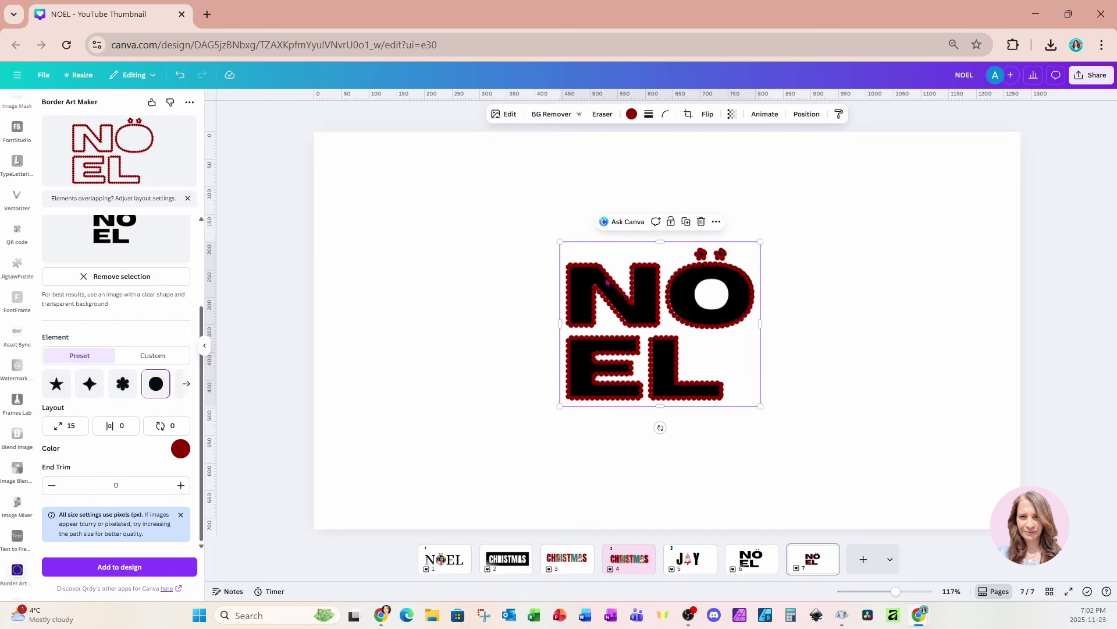
Crop the empty margins off all four sides of the NOEL image and move it with its border to the right half of page 7.
click(557, 224)
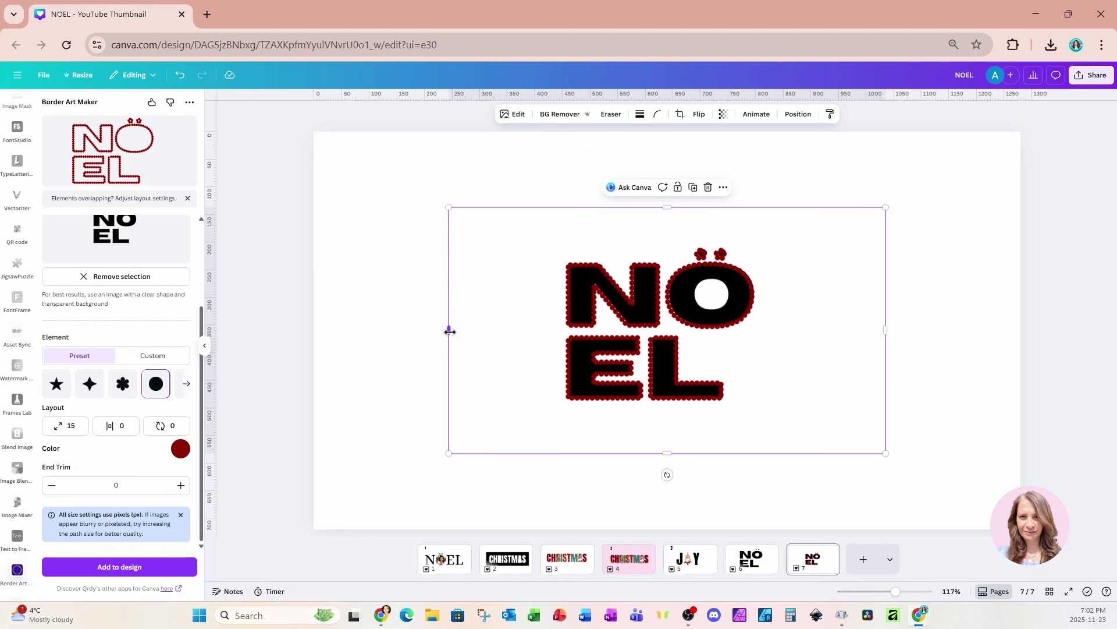
drag(449, 330, 551, 330)
drag(886, 330, 778, 330)
drag(663, 207, 663, 230)
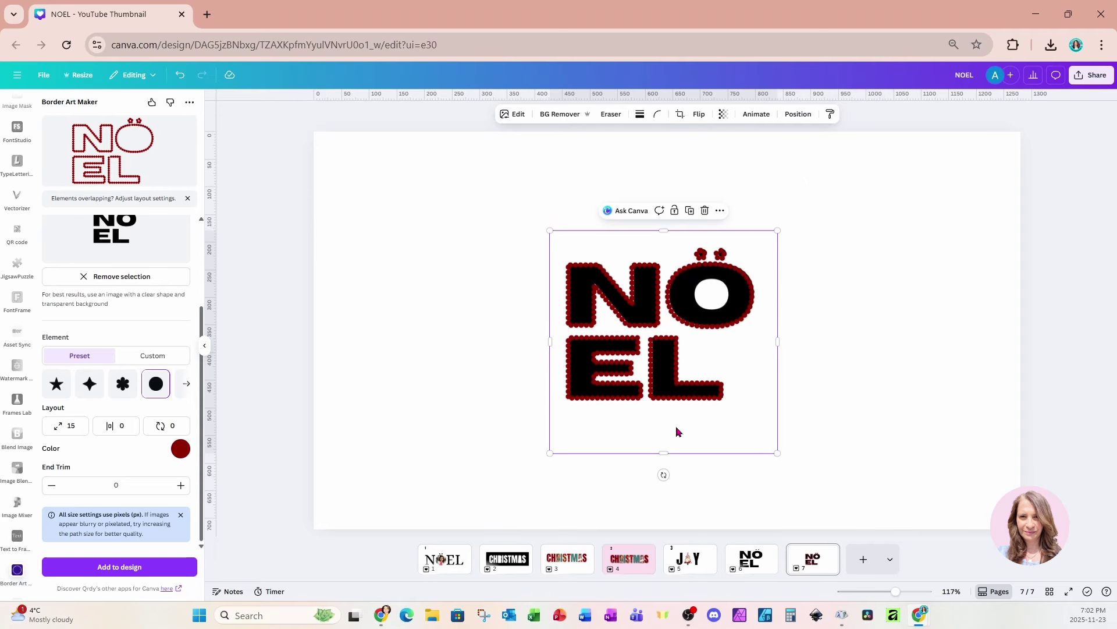
drag(663, 455, 669, 417)
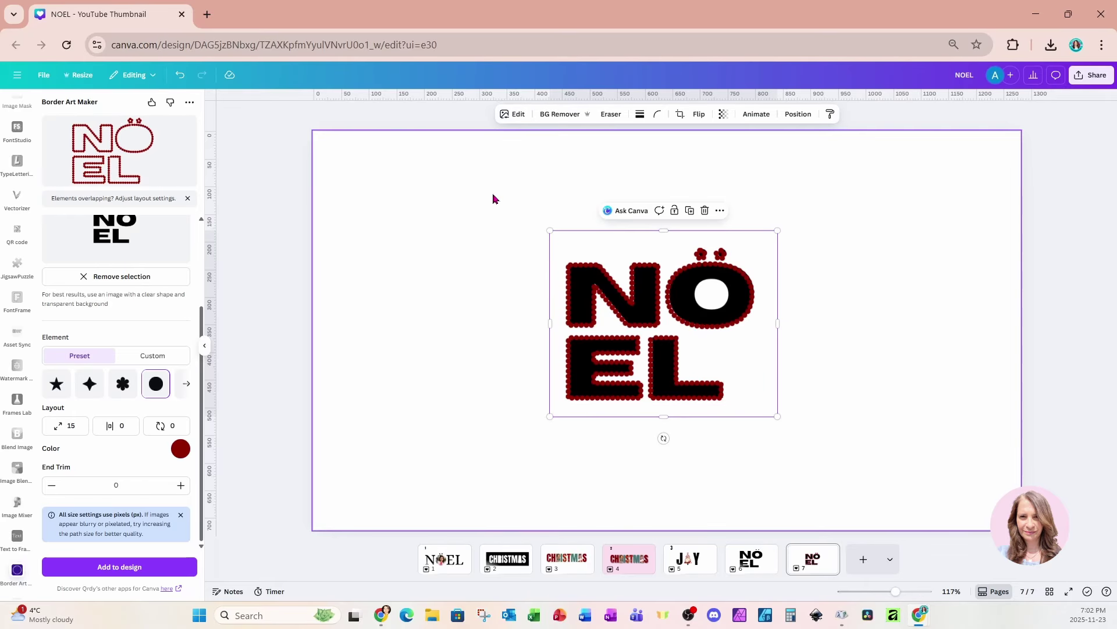
drag(492, 194, 855, 496)
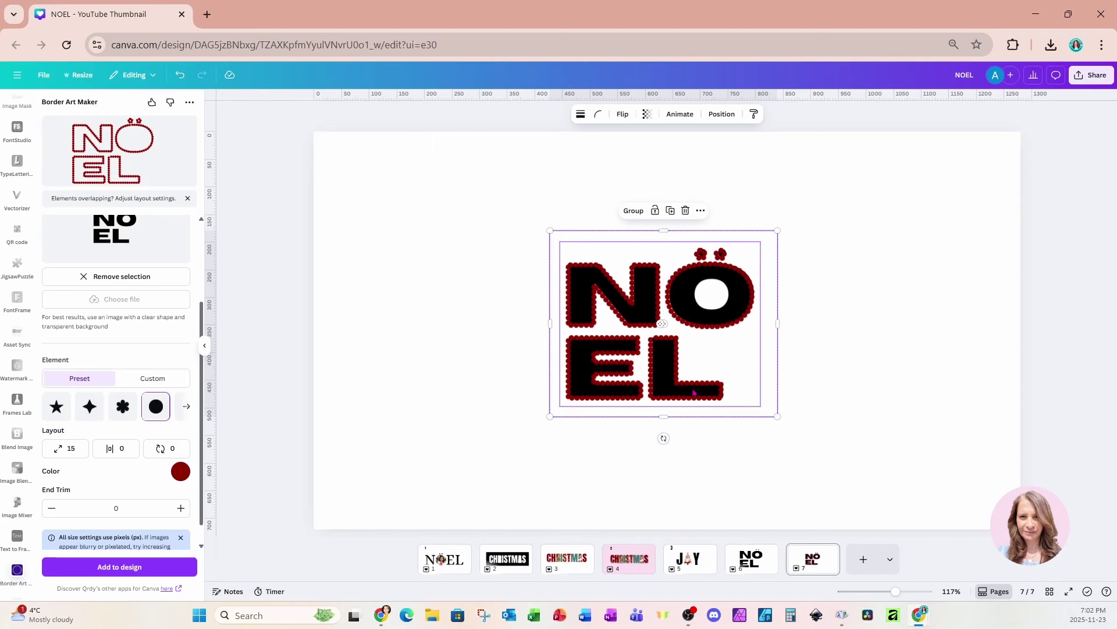
drag(692, 393, 863, 391)
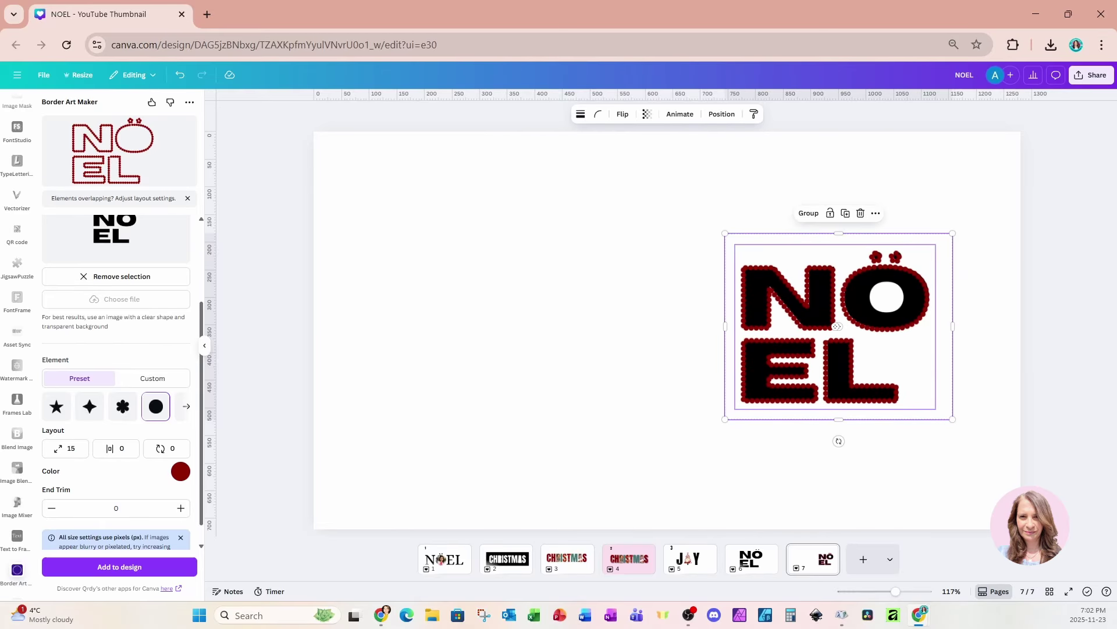
Copy the JOY lettering with its Santa tree from page 5, without the number 3, and paste it onto page 7.
click(689, 558)
drag(412, 238, 882, 450)
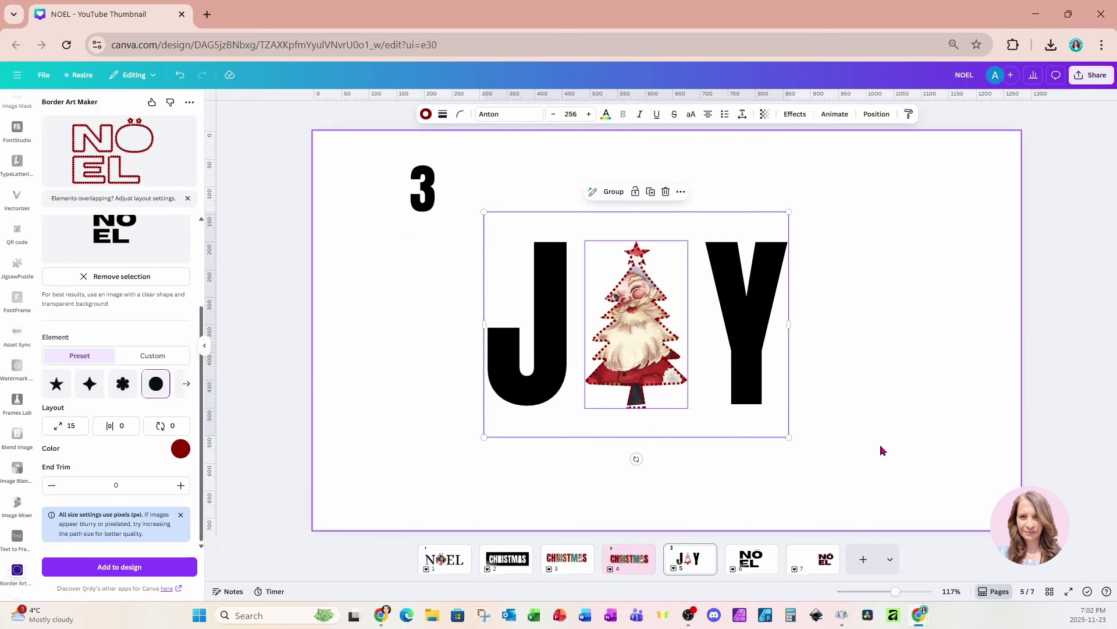
scroll(774, 451, down, 5)
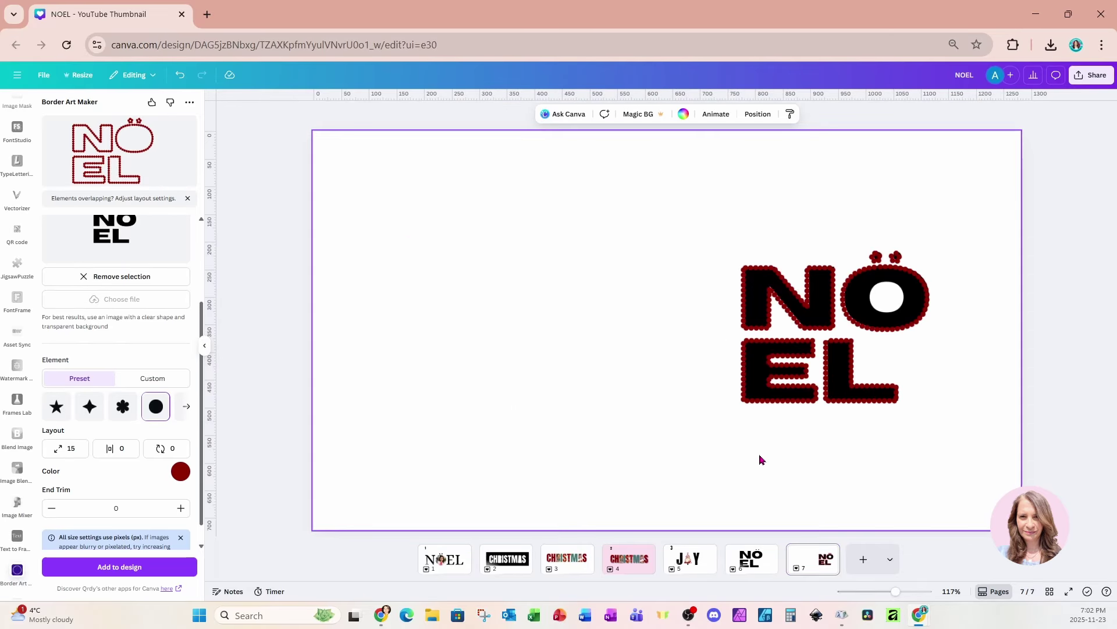
key(ctrl+v)
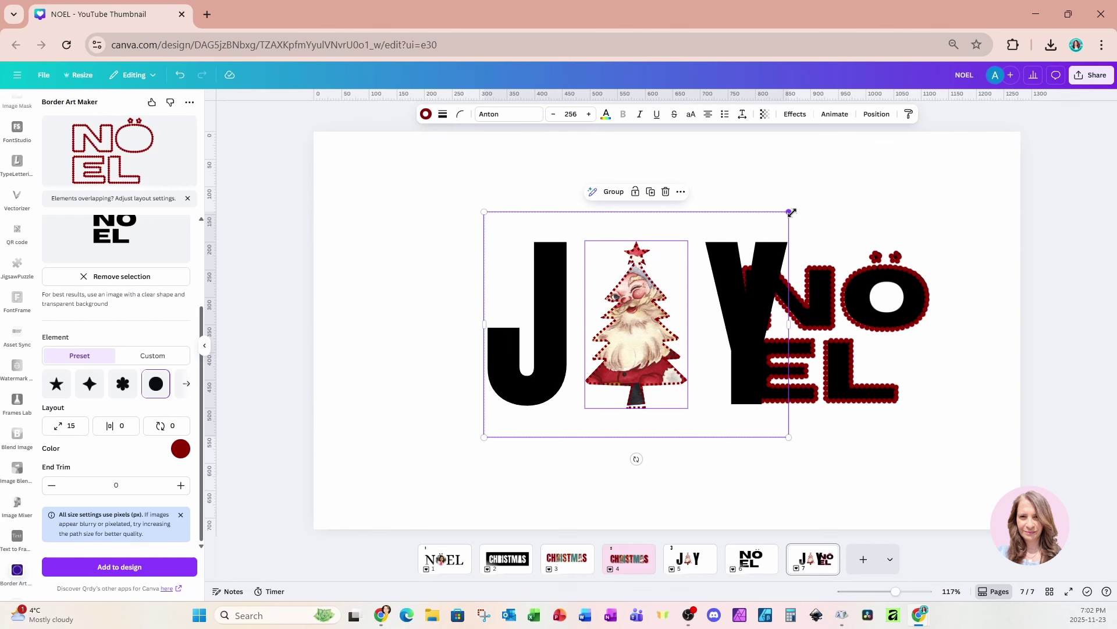
Scale the pasted JOY design down to font size 223 and place it to the left of NOEL on page 7.
drag(789, 211, 743, 234)
drag(617, 456, 534, 458)
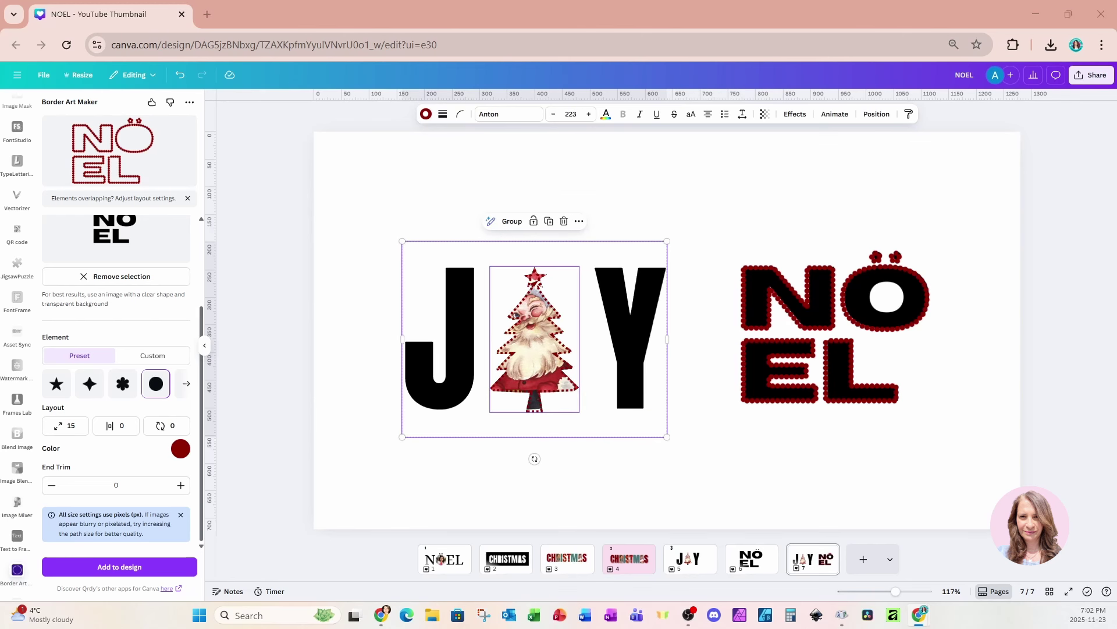
click(822, 457)
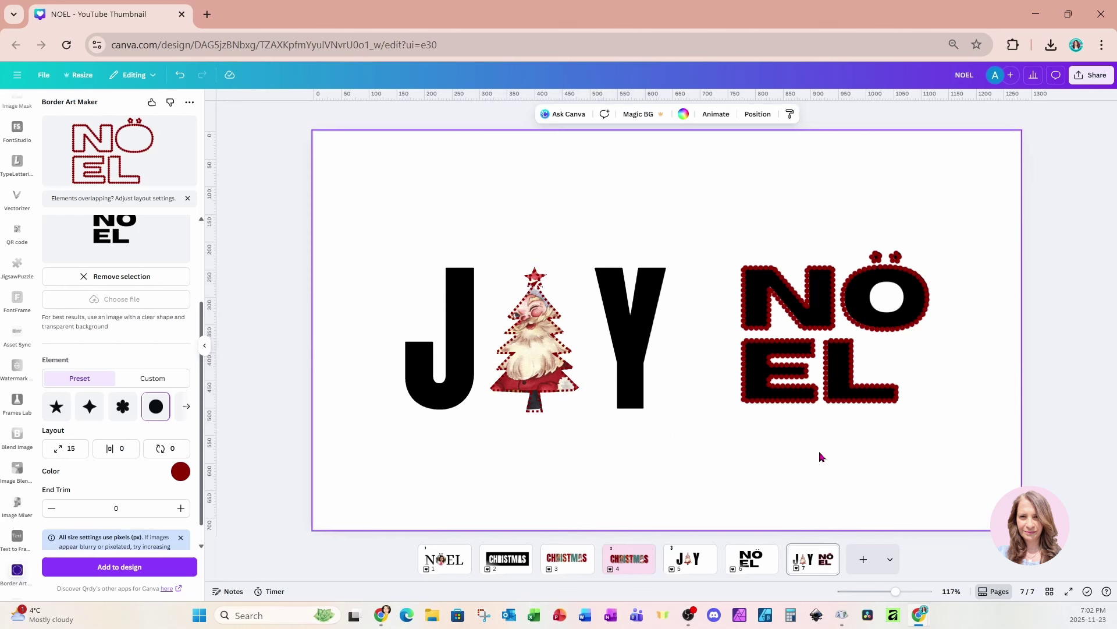
Paste the stacked EUX lettering onto page 7, scale it down to font size 75.5 and fit it between JOY and NOEL.
key(ctrl+v)
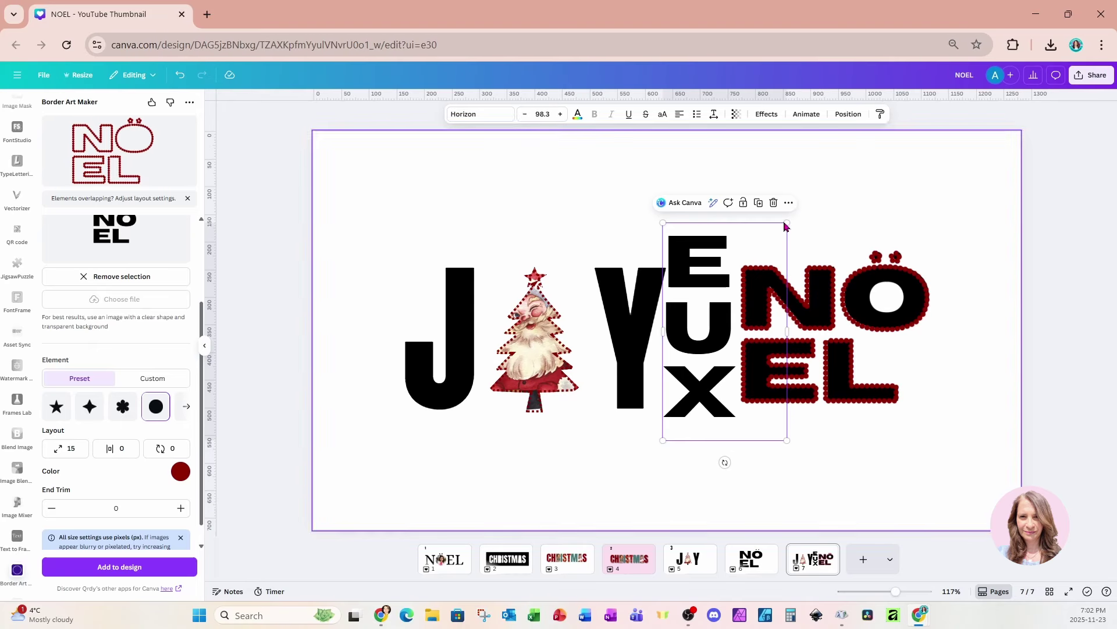
drag(785, 222, 751, 250)
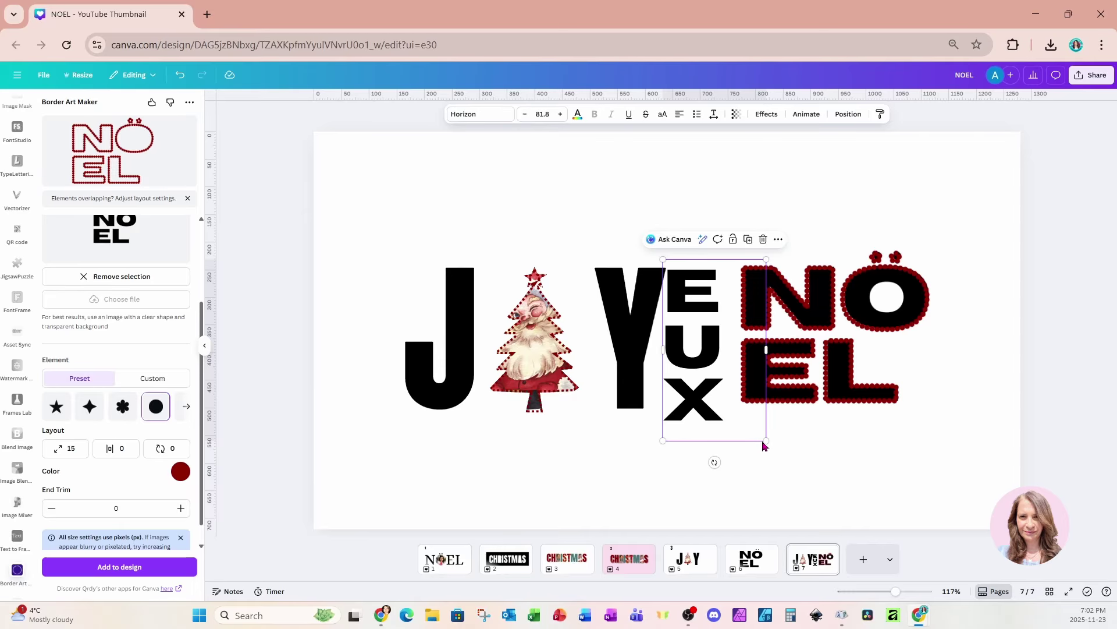
drag(764, 446, 725, 406)
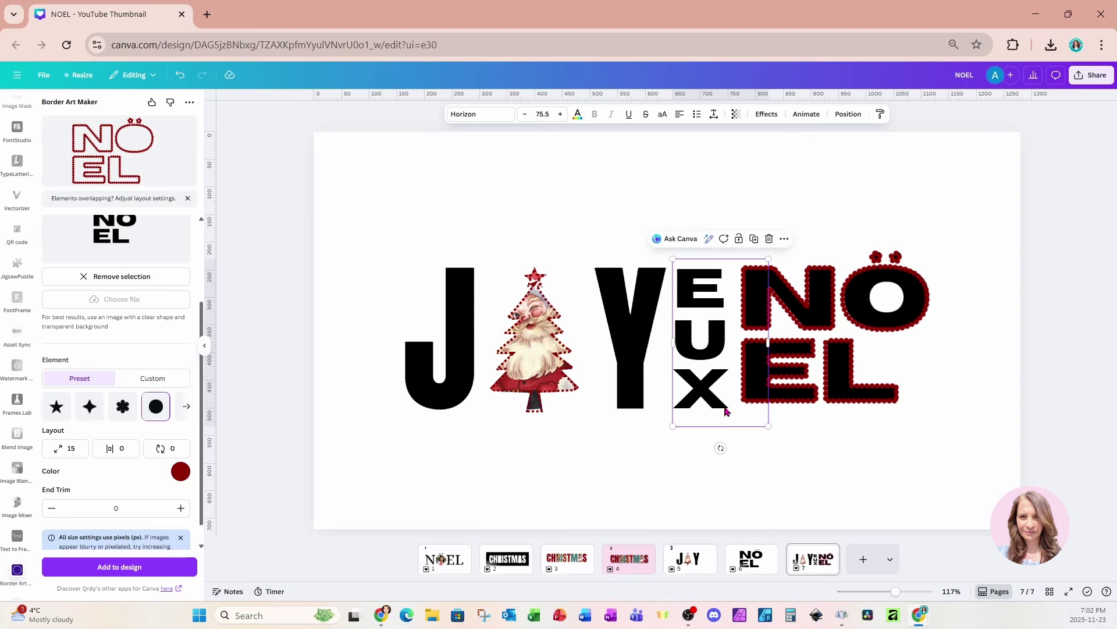
Duplicate page 7 and delete the black NOEL letters from the copy, keeping only their red dotted border.
click(819, 566)
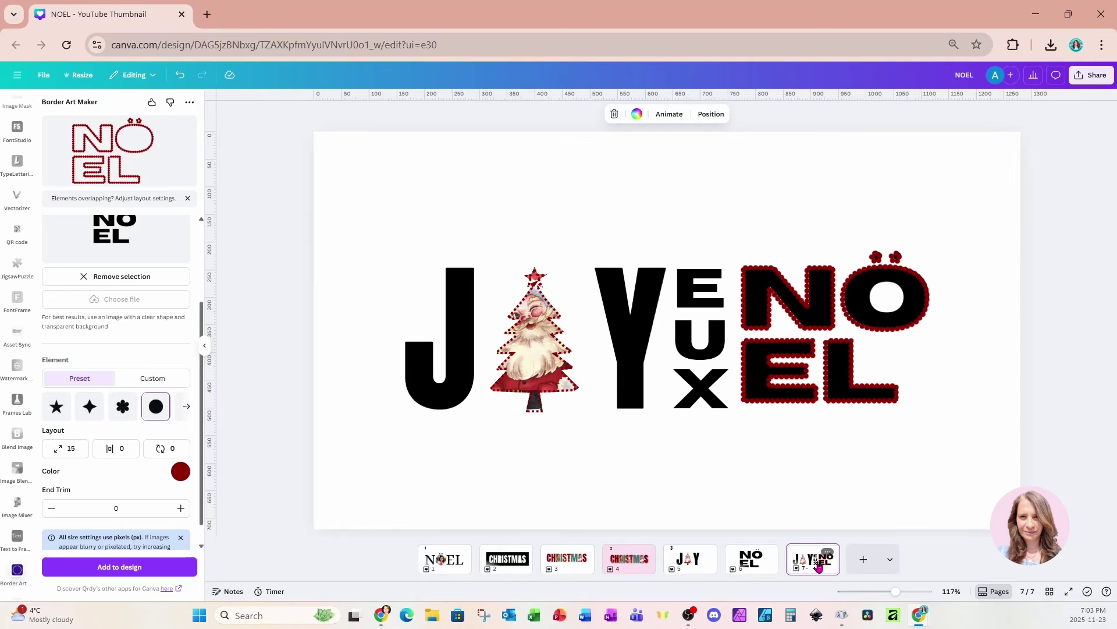
key(ctrl+d)
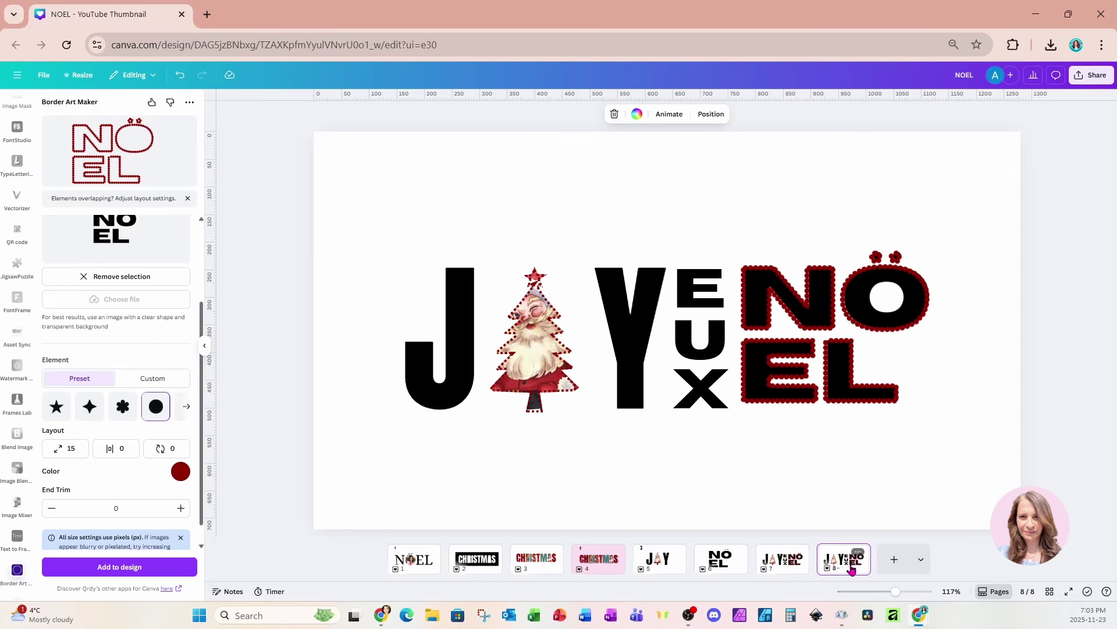
click(959, 217)
click(758, 114)
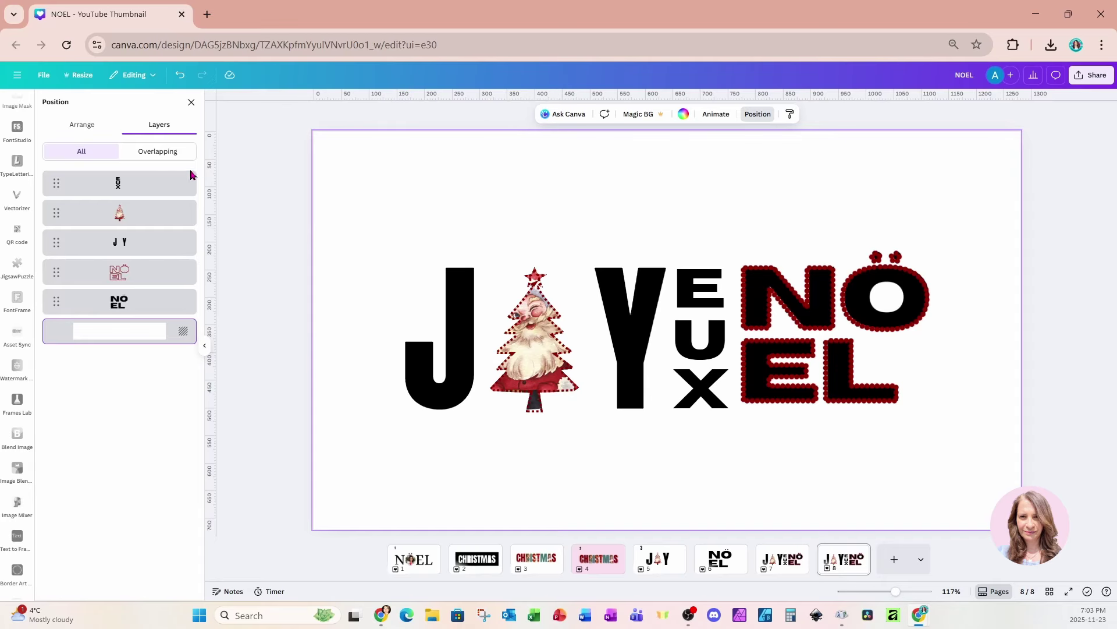
click(142, 299)
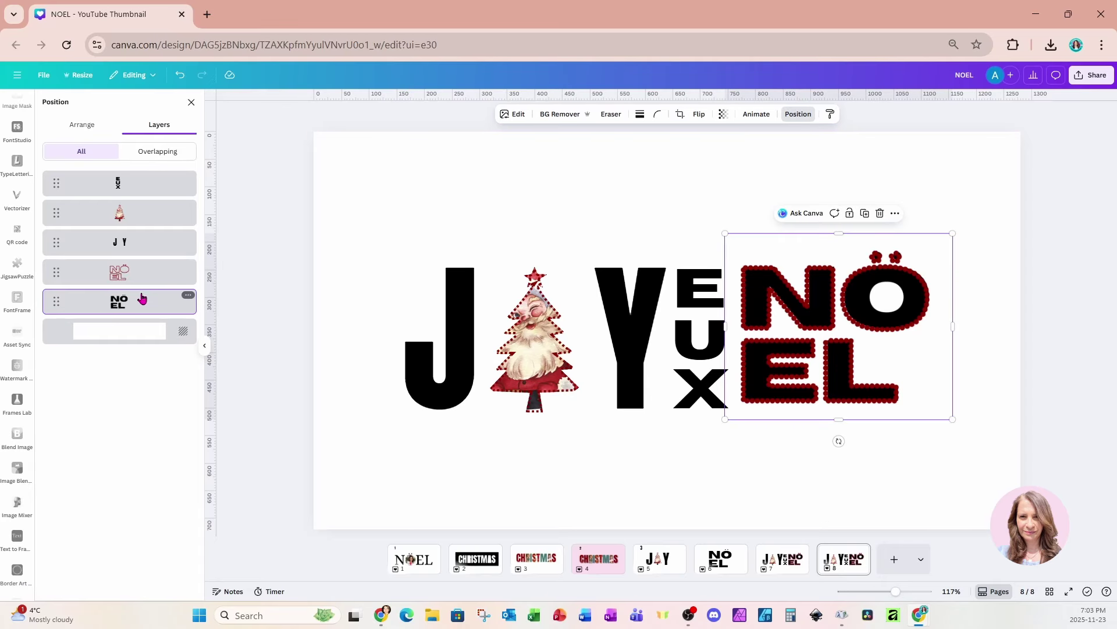
key(Delete)
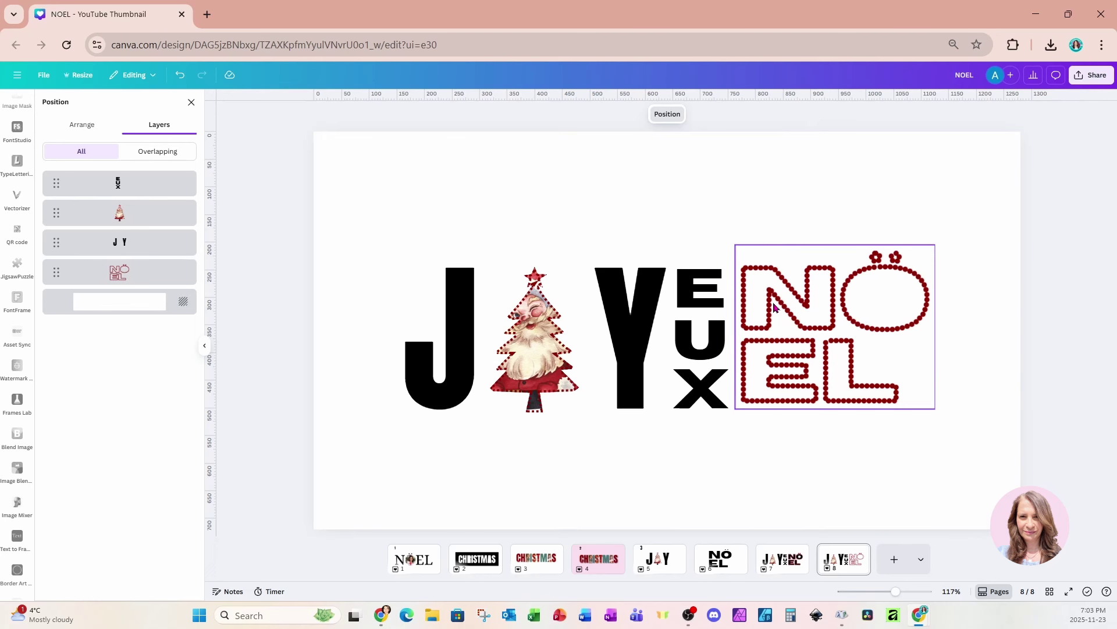
click(779, 326)
Add a heading reading 4 to page 7 and place it above the J of JOY.
click(784, 561)
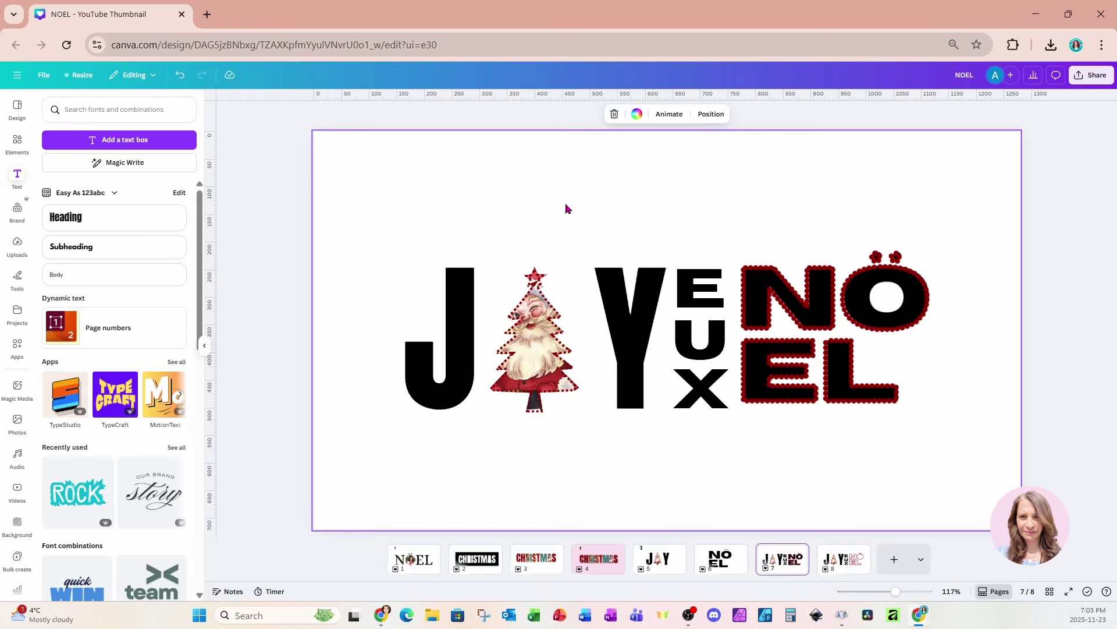
click(149, 220)
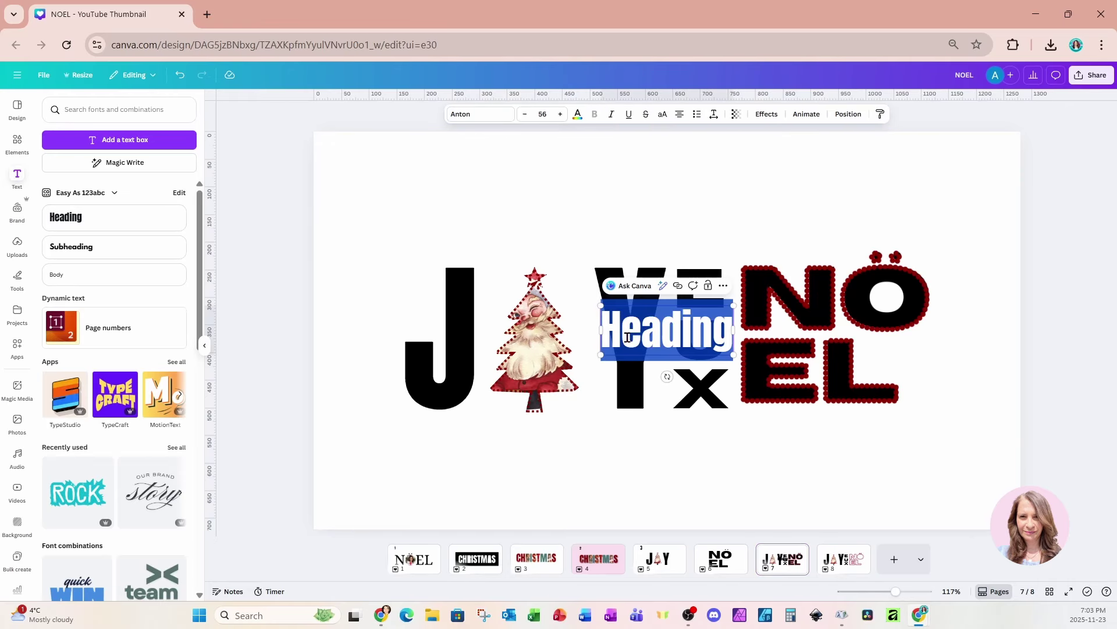
drag(607, 335, 395, 185)
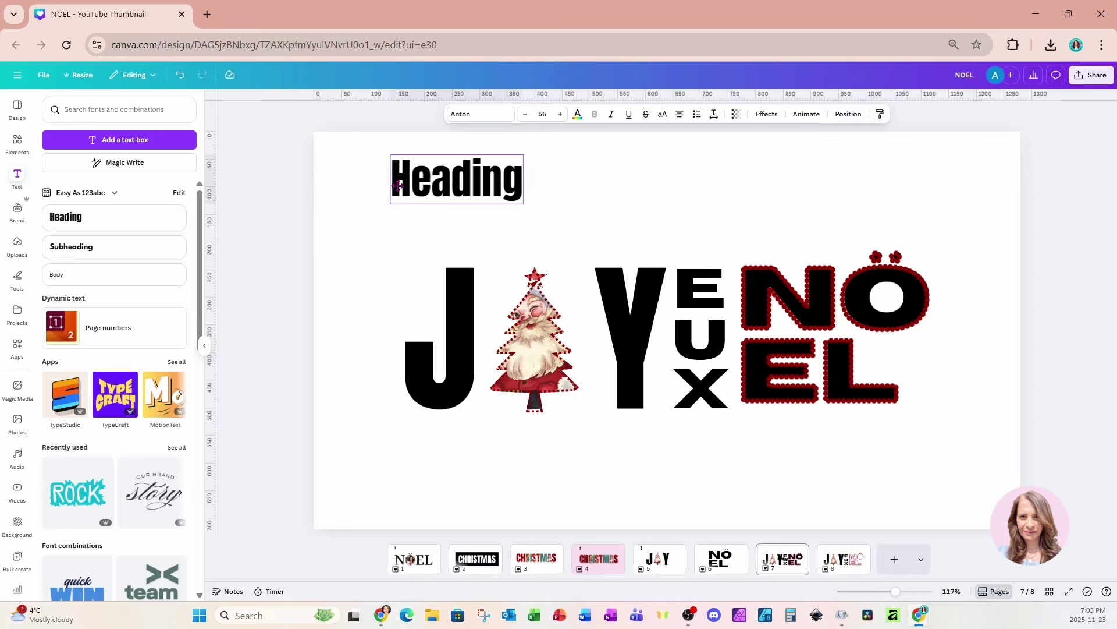
double_click(424, 180)
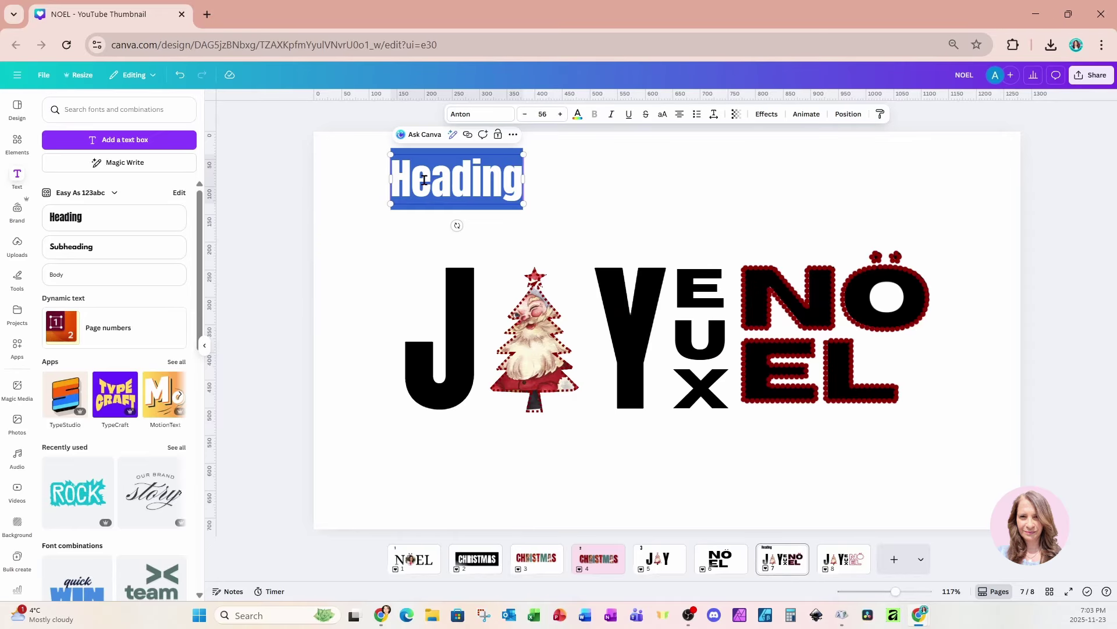
text(4)
drag(464, 225, 417, 227)
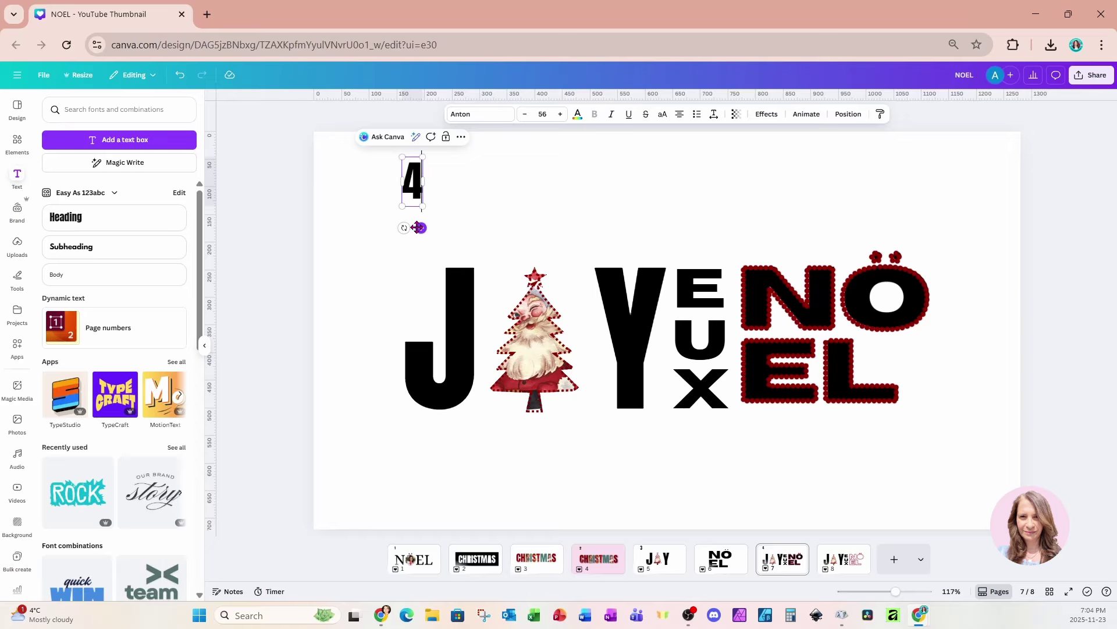
Copy the number heading from page 7 onto page 8 and change it to 5.
click(844, 558)
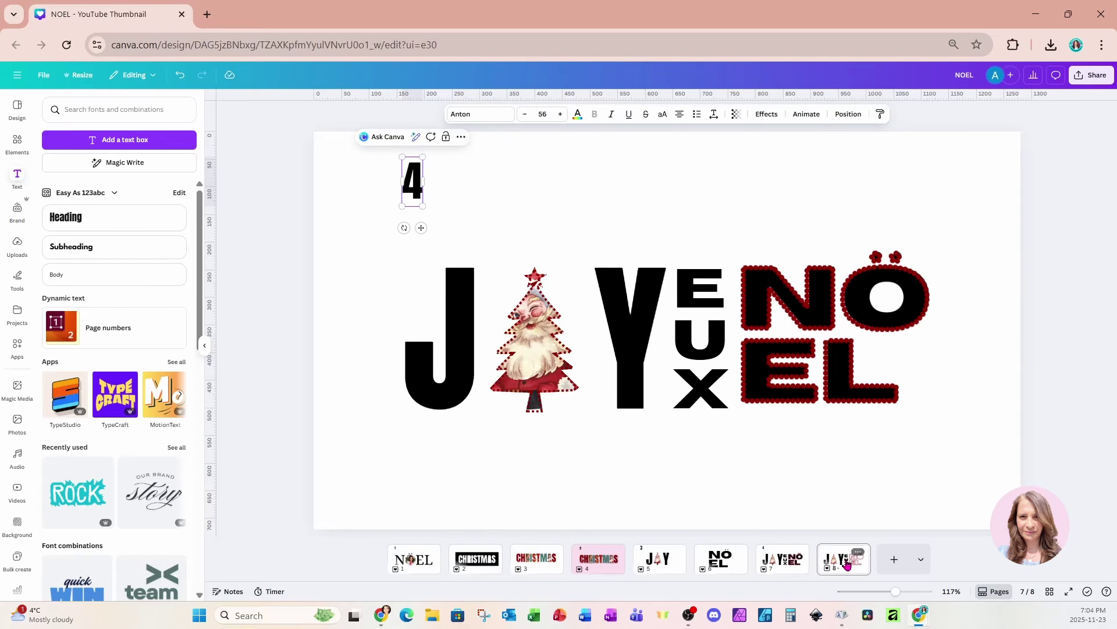
click(707, 298)
key(ctrl+v)
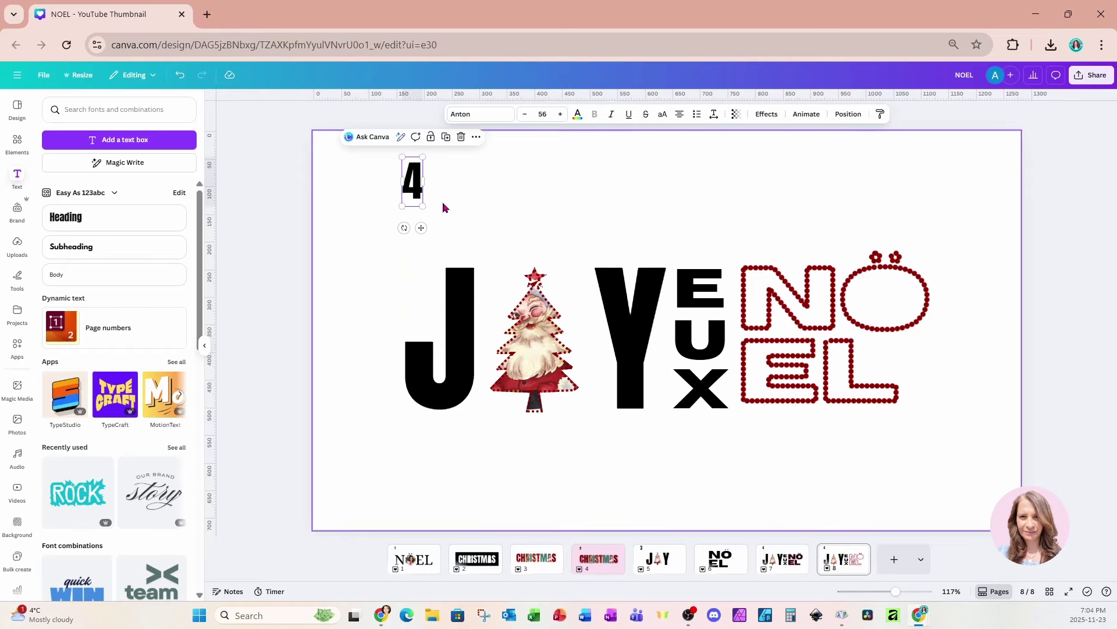
double_click(416, 187)
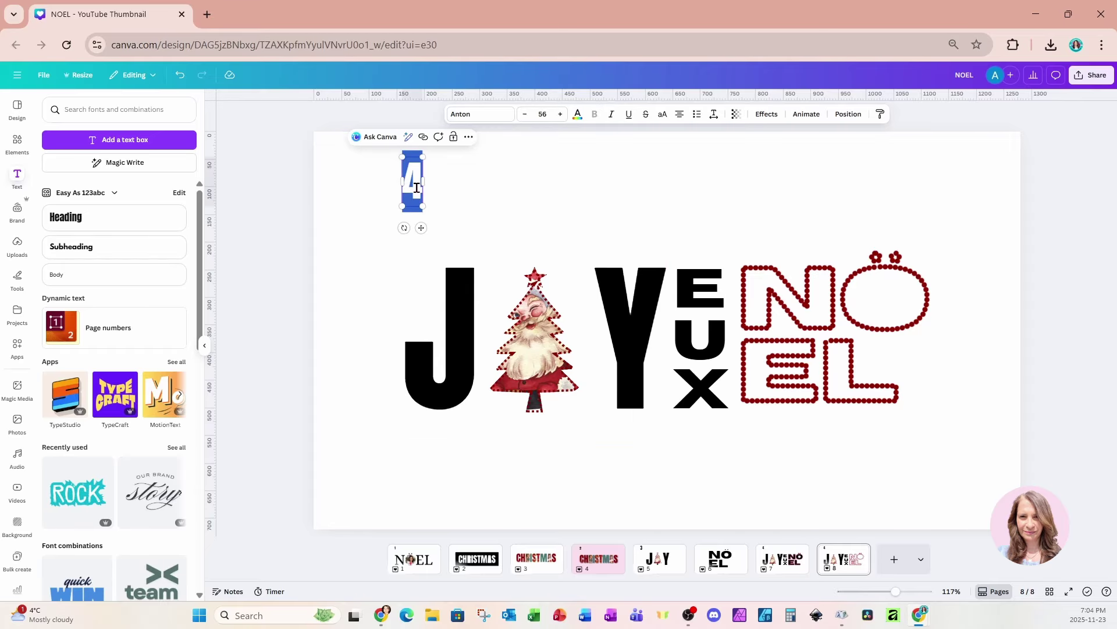
text(5)
click(820, 467)
Move the two CHRISTMAS pages 2 and 3 together to the end of the design and open the page numbered 5.
click(476, 559)
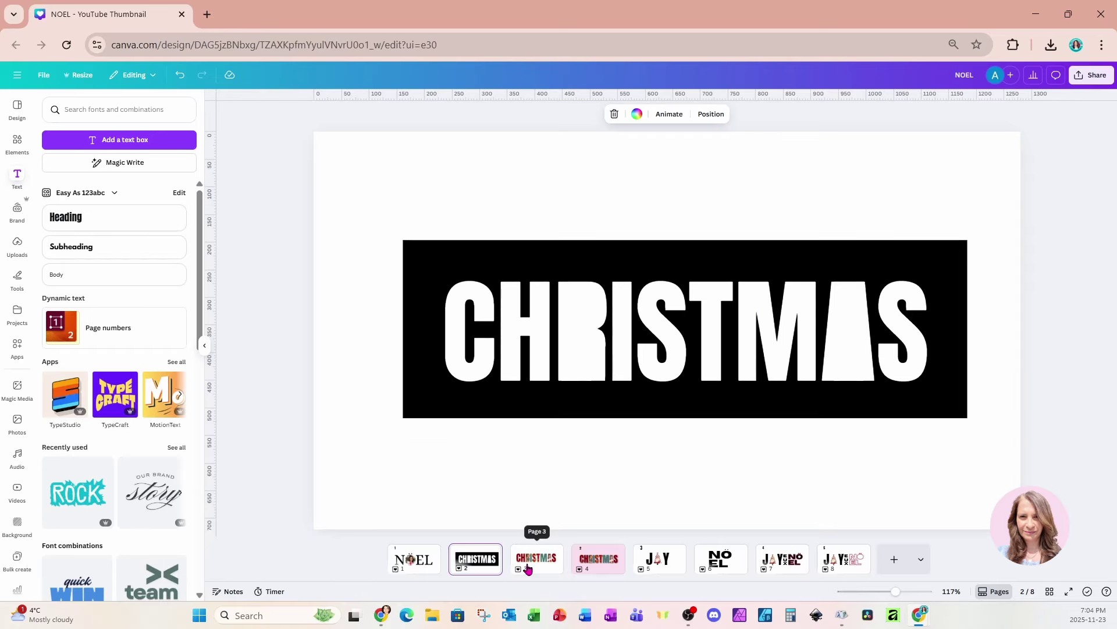
shift+click(528, 569)
drag(528, 568, 892, 560)
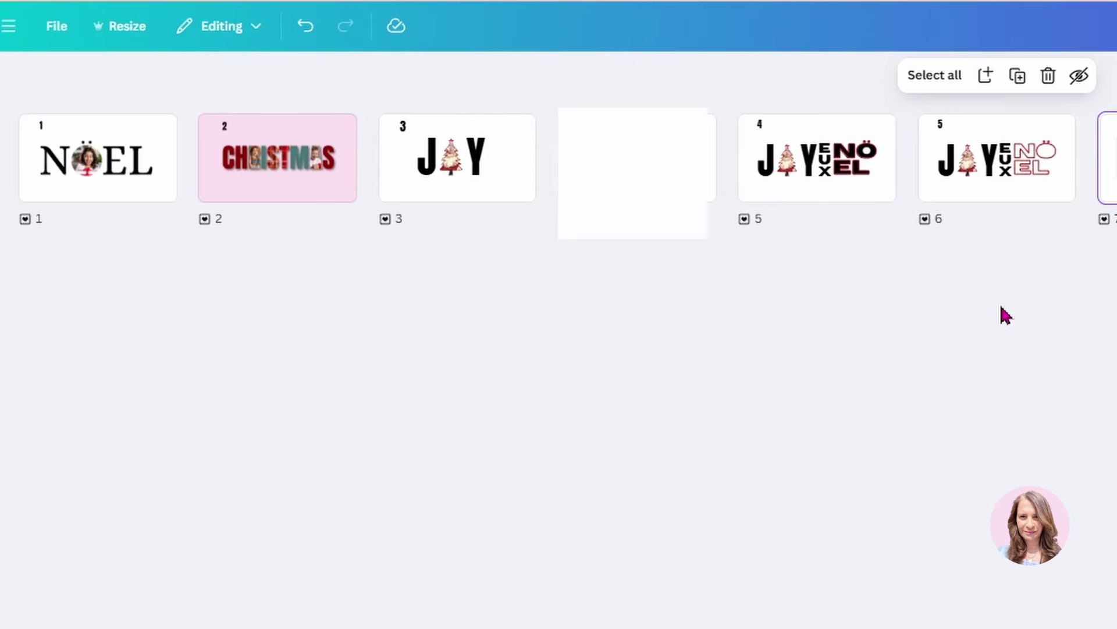
click(1050, 591)
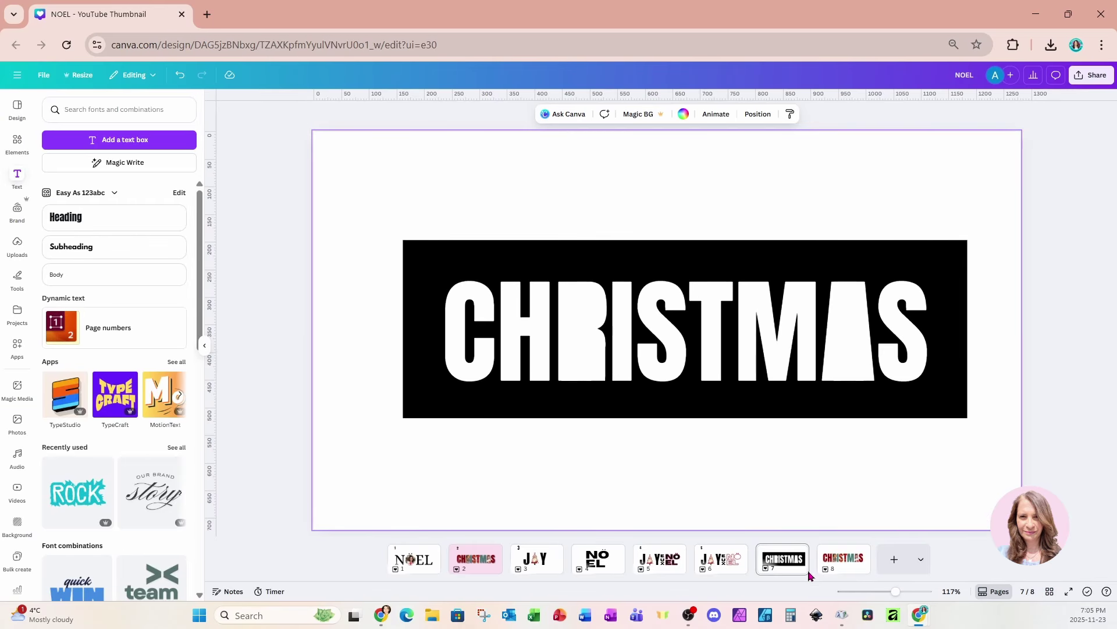
click(735, 568)
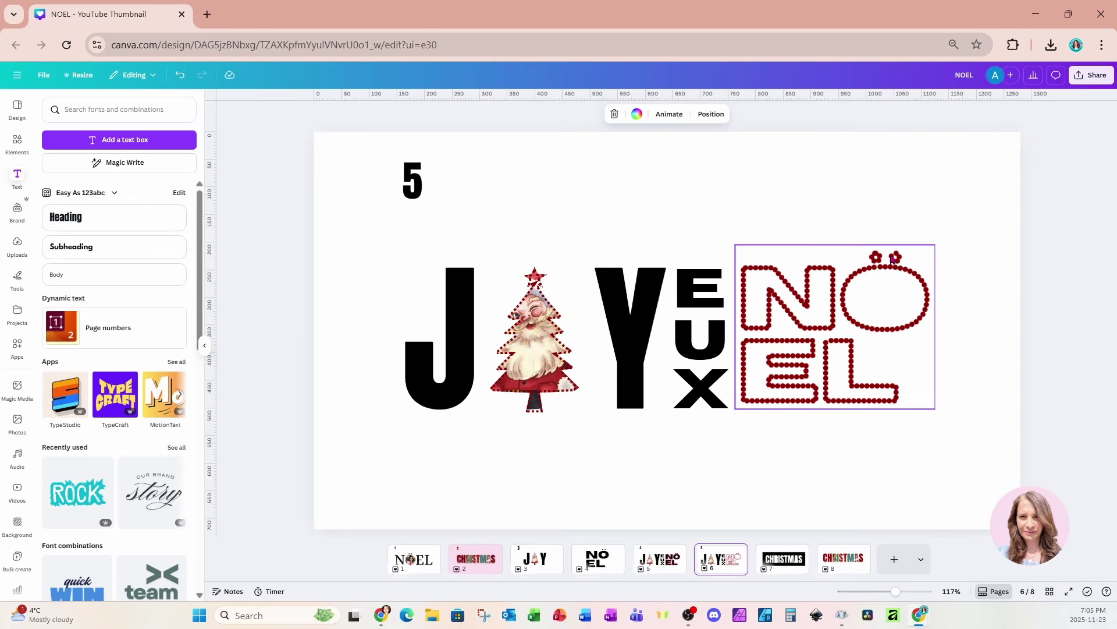